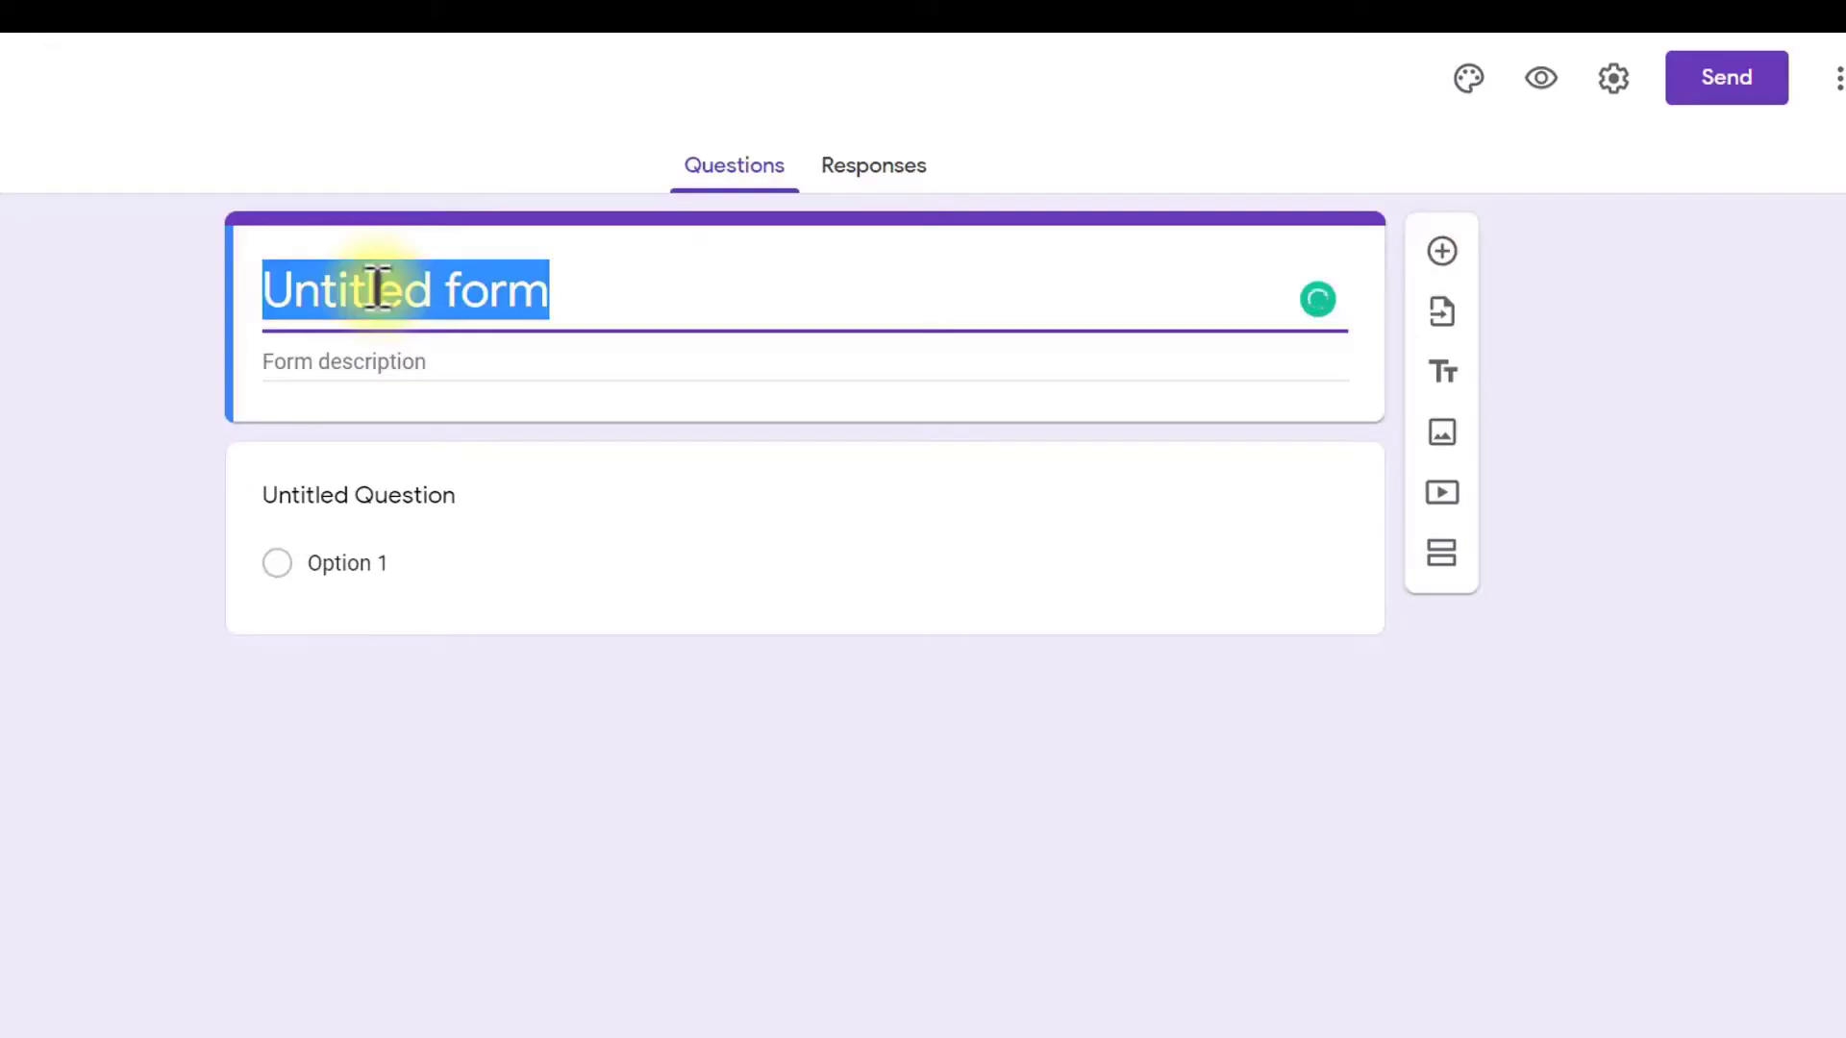
Step: Title the form Demo Form and add short-answer questions Your Name and Email
type("Demo Form")
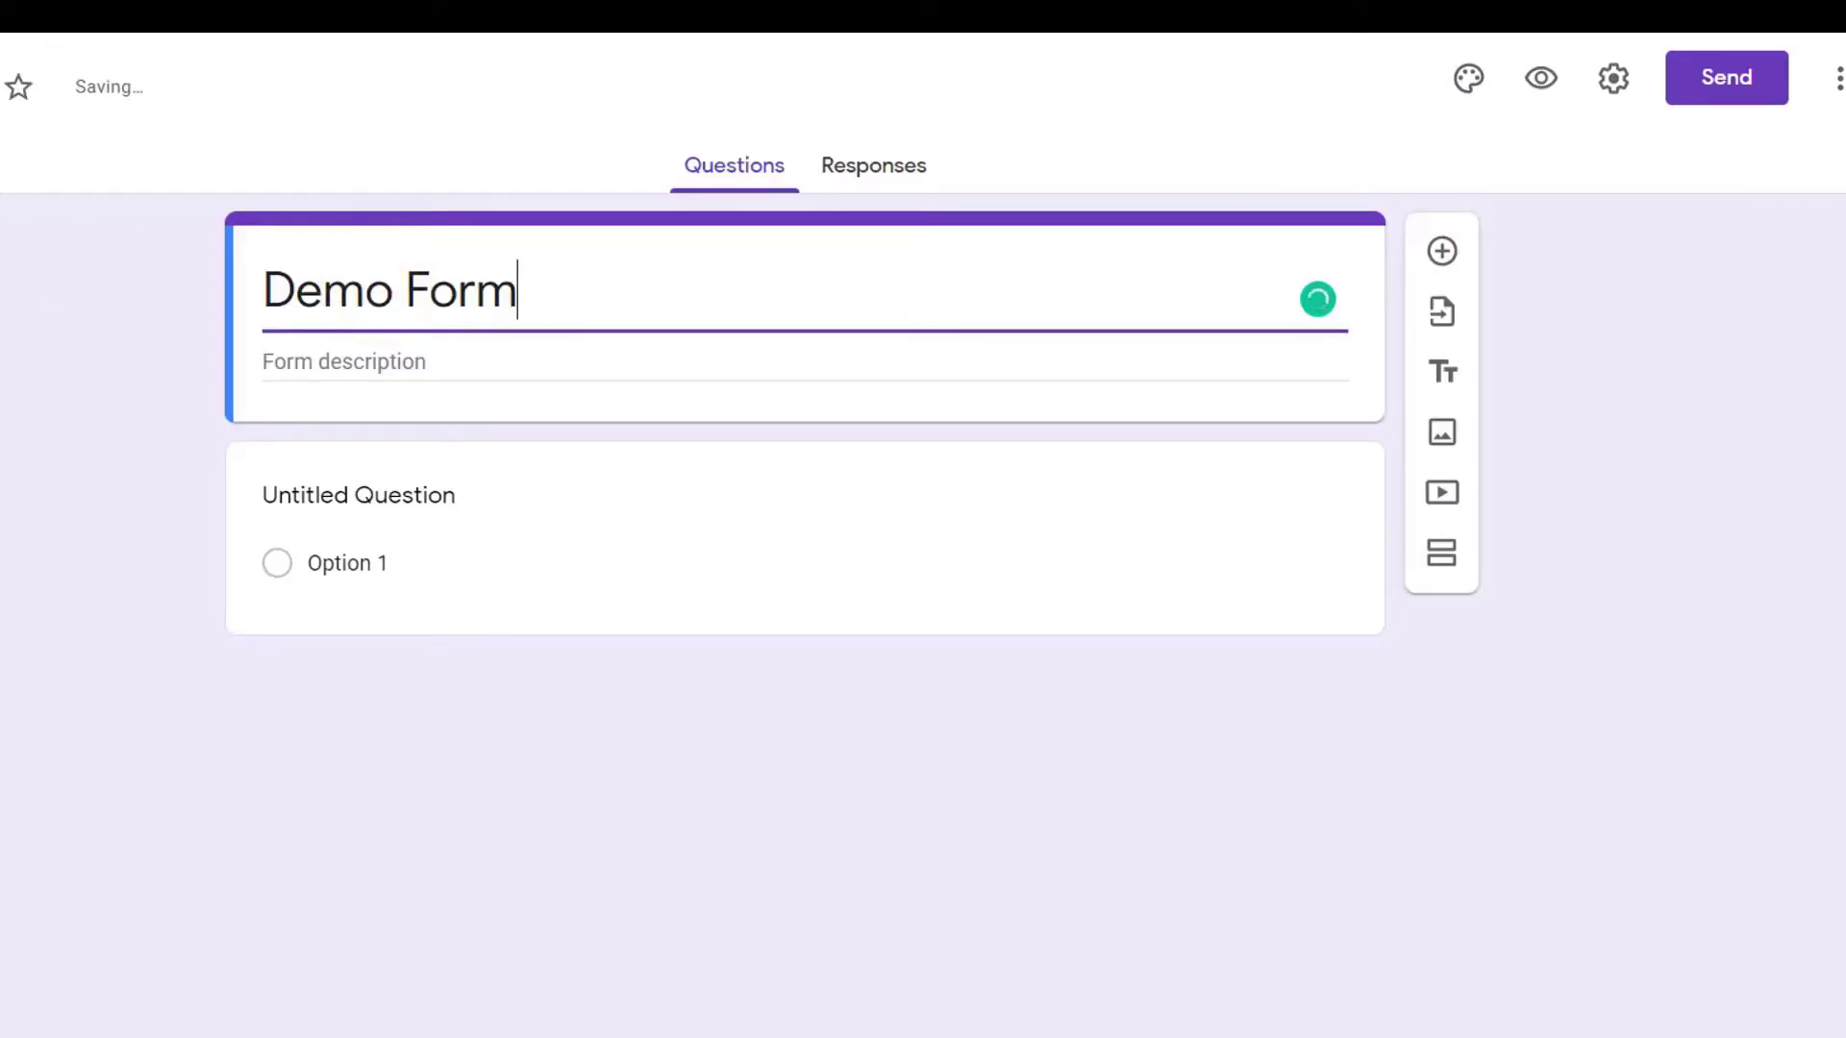
left_click(409, 496)
type("You")
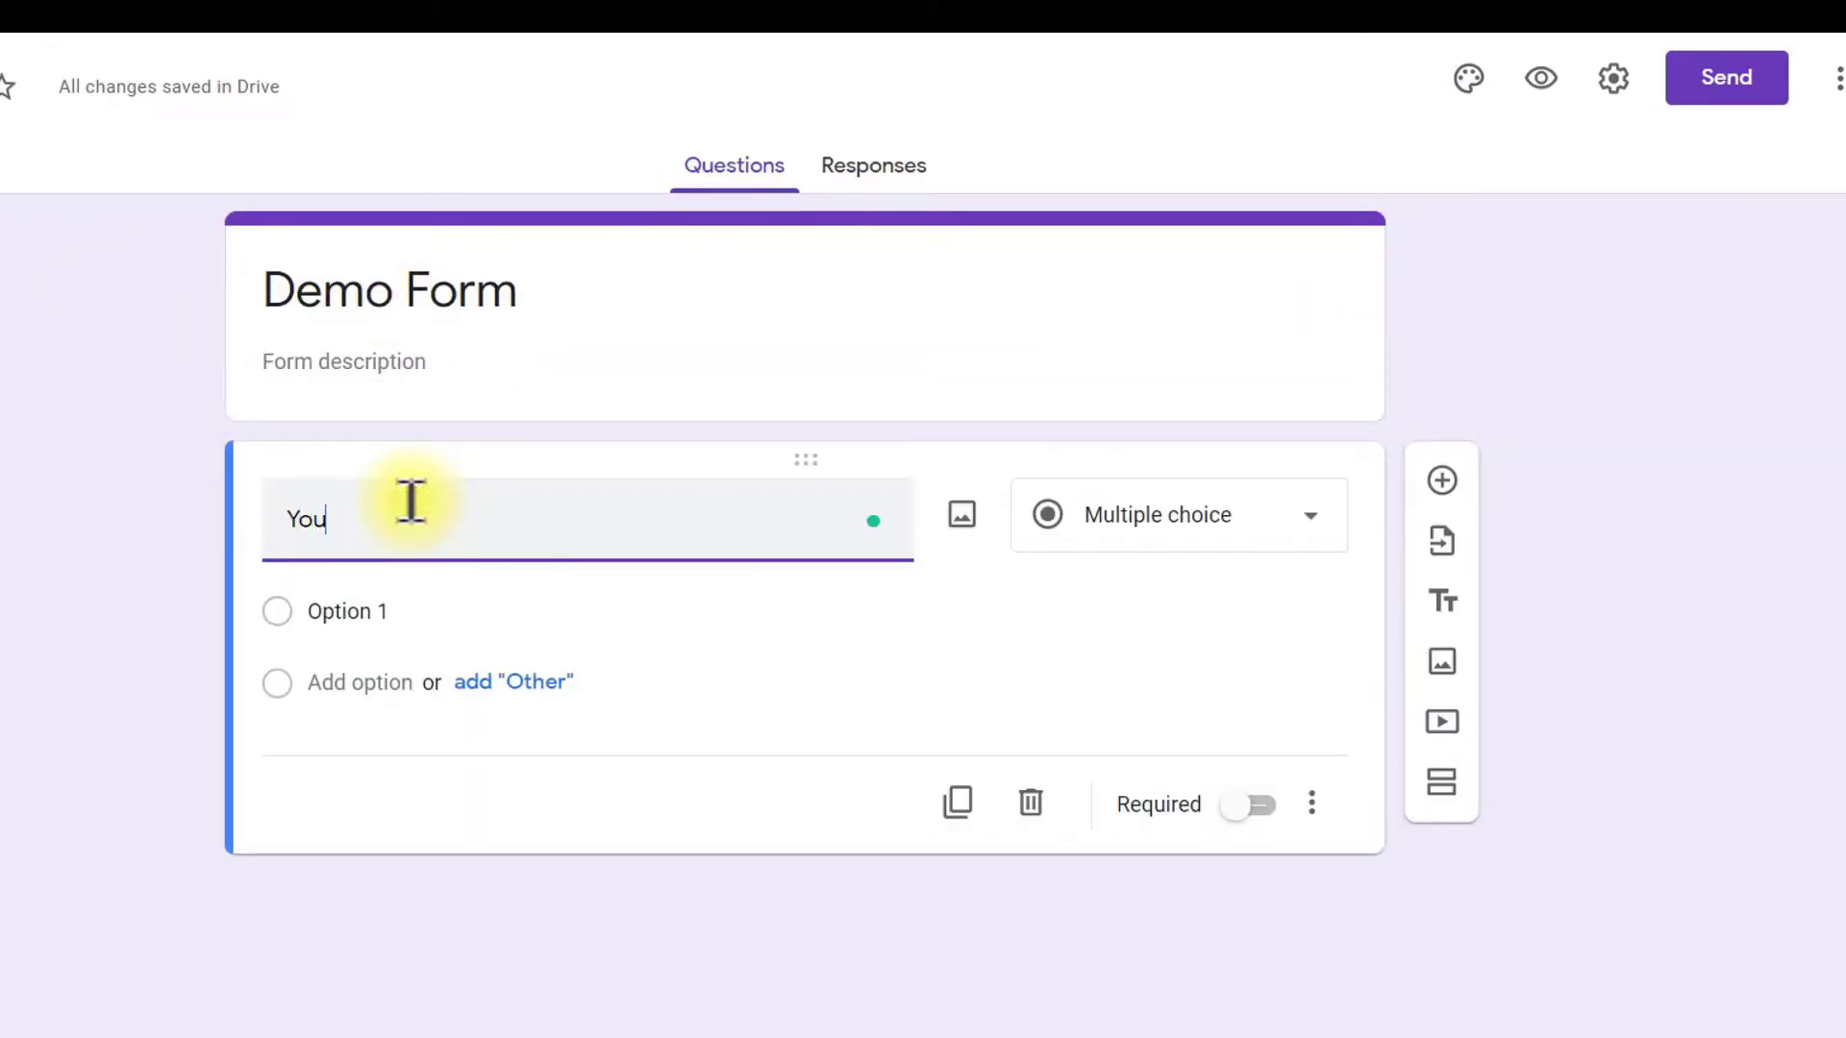
type("r Name")
left_click(952, 754)
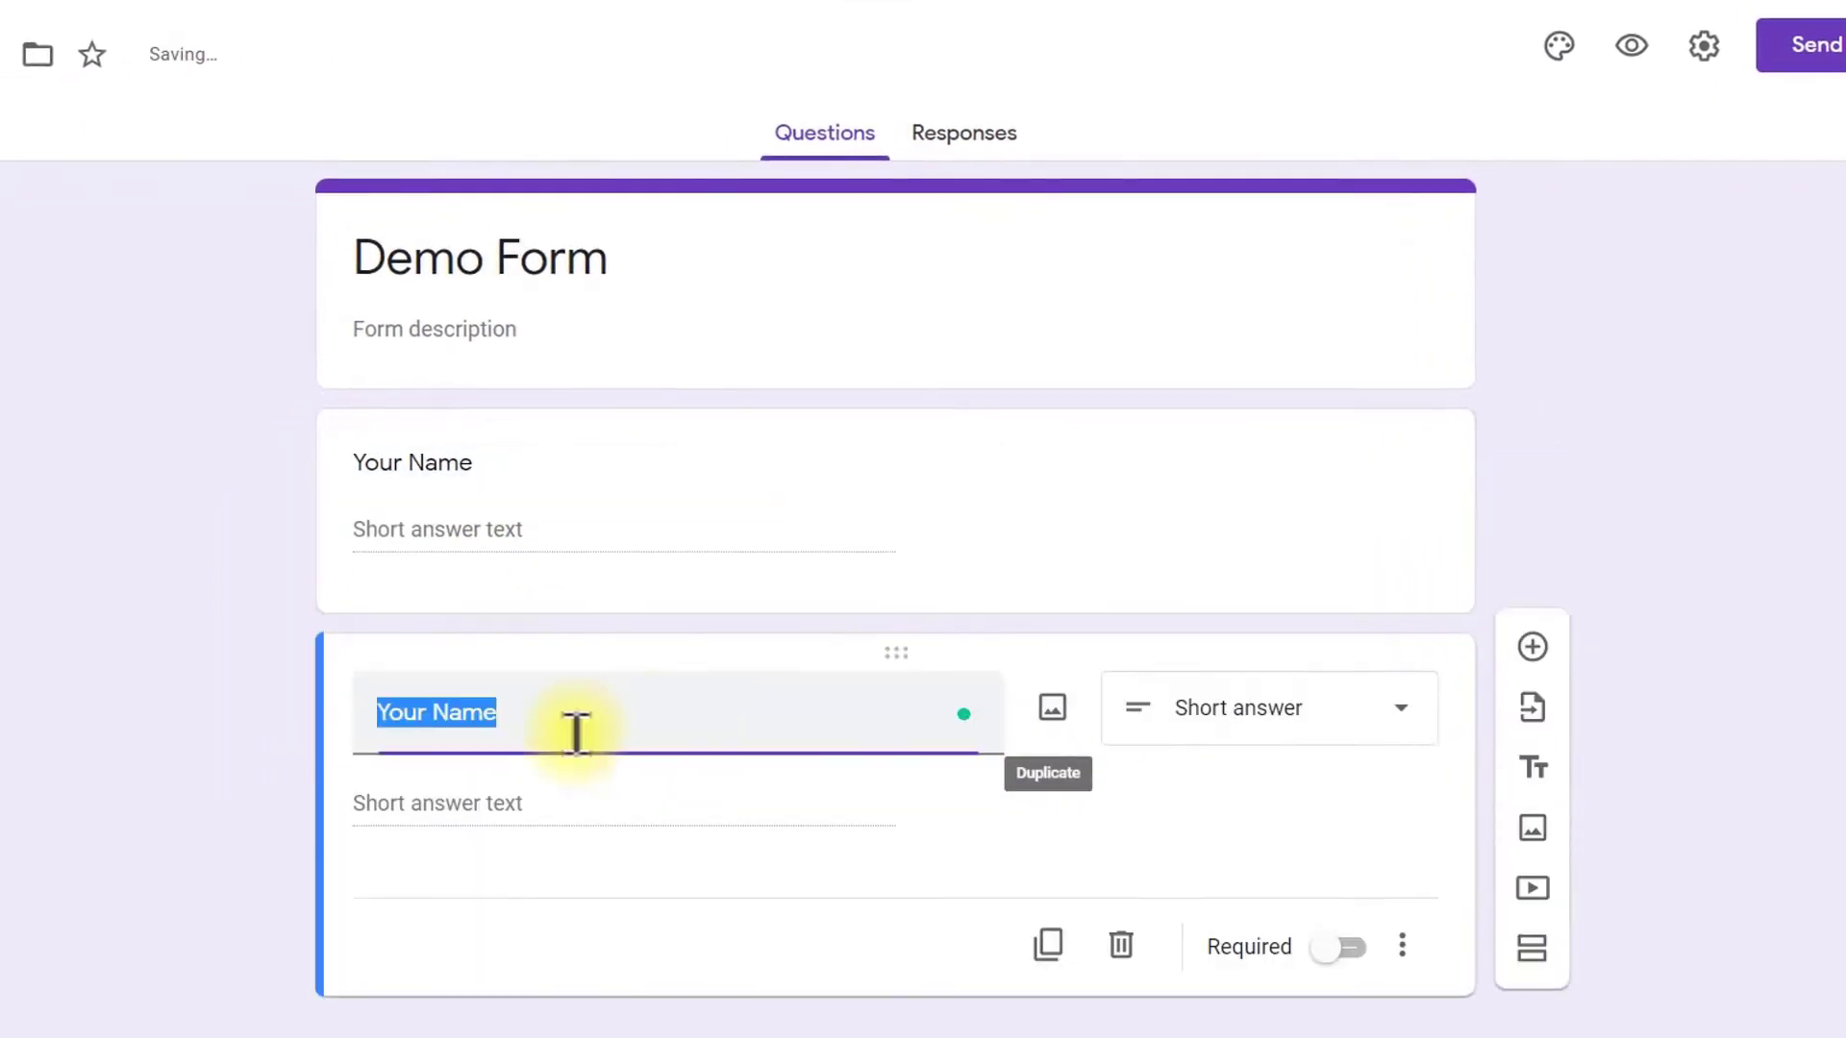
type("Email")
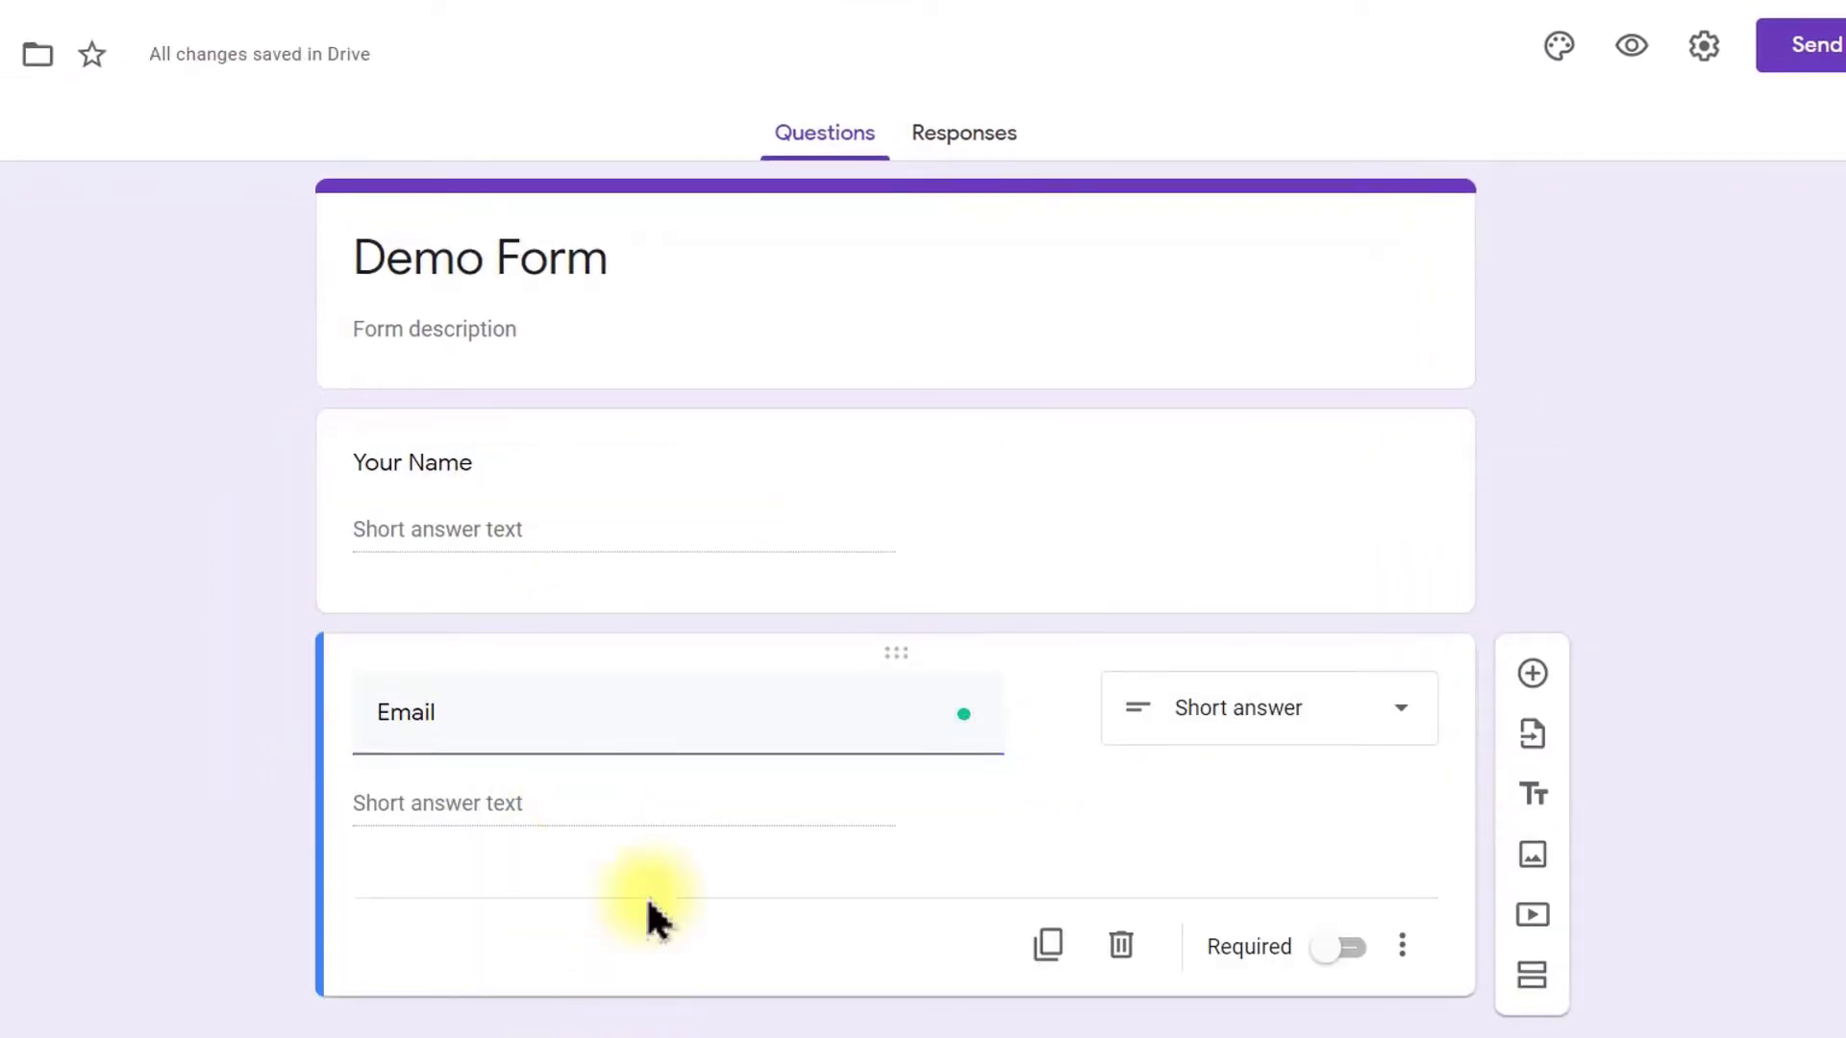
Step: Link the form's responses to a new Demo Form (Responses) spreadsheet
left_click(951, 139)
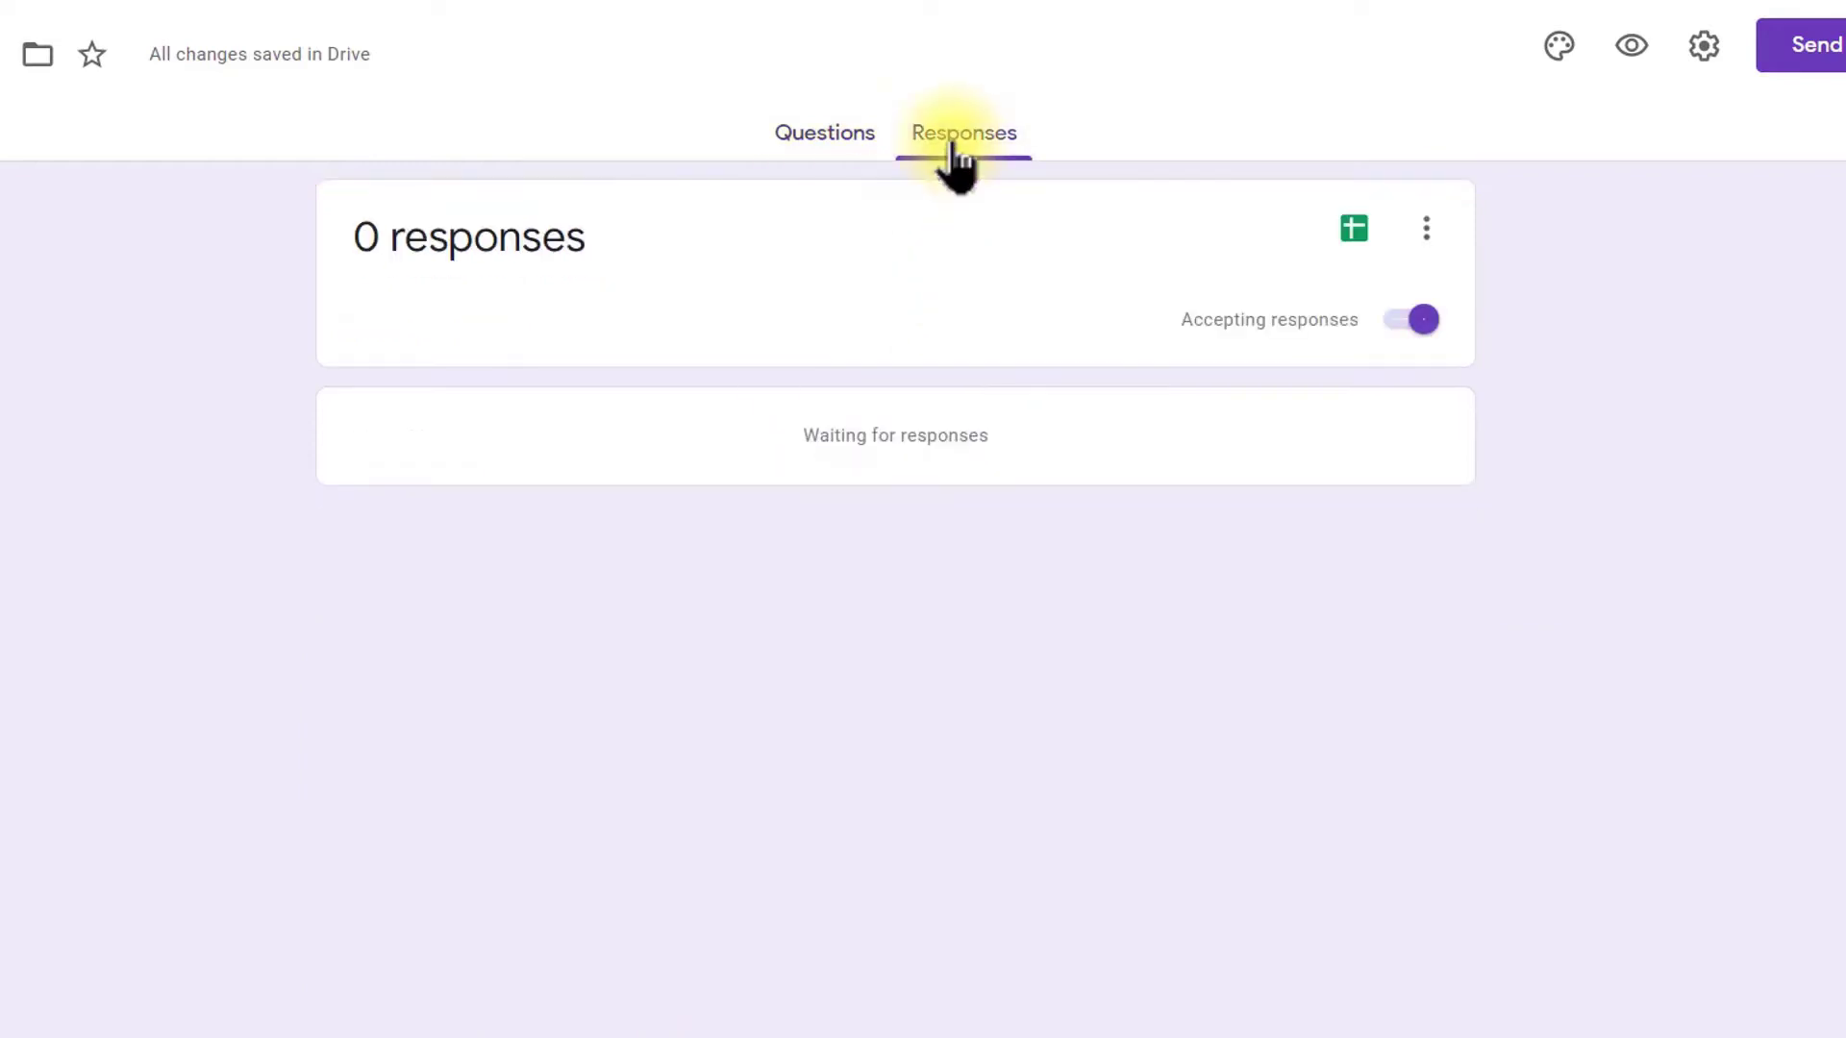
left_click(1354, 228)
left_click(1240, 420)
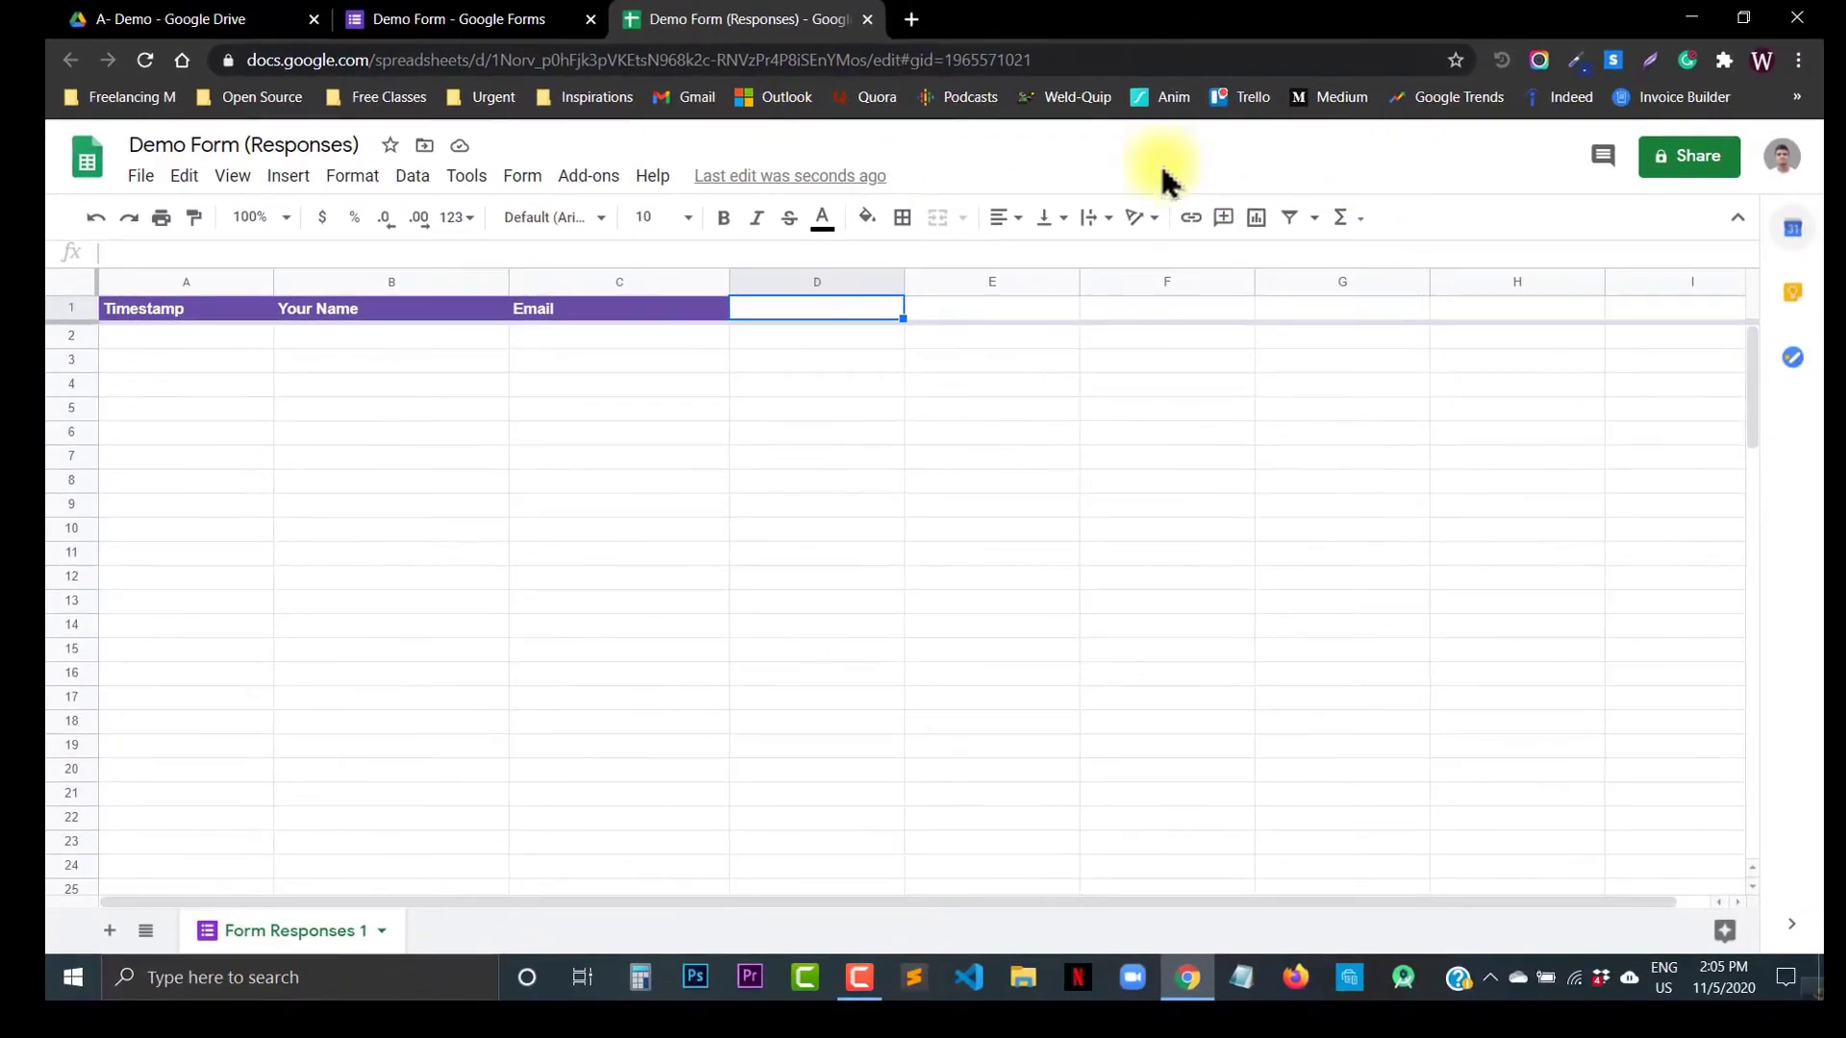
left_click(646, 19)
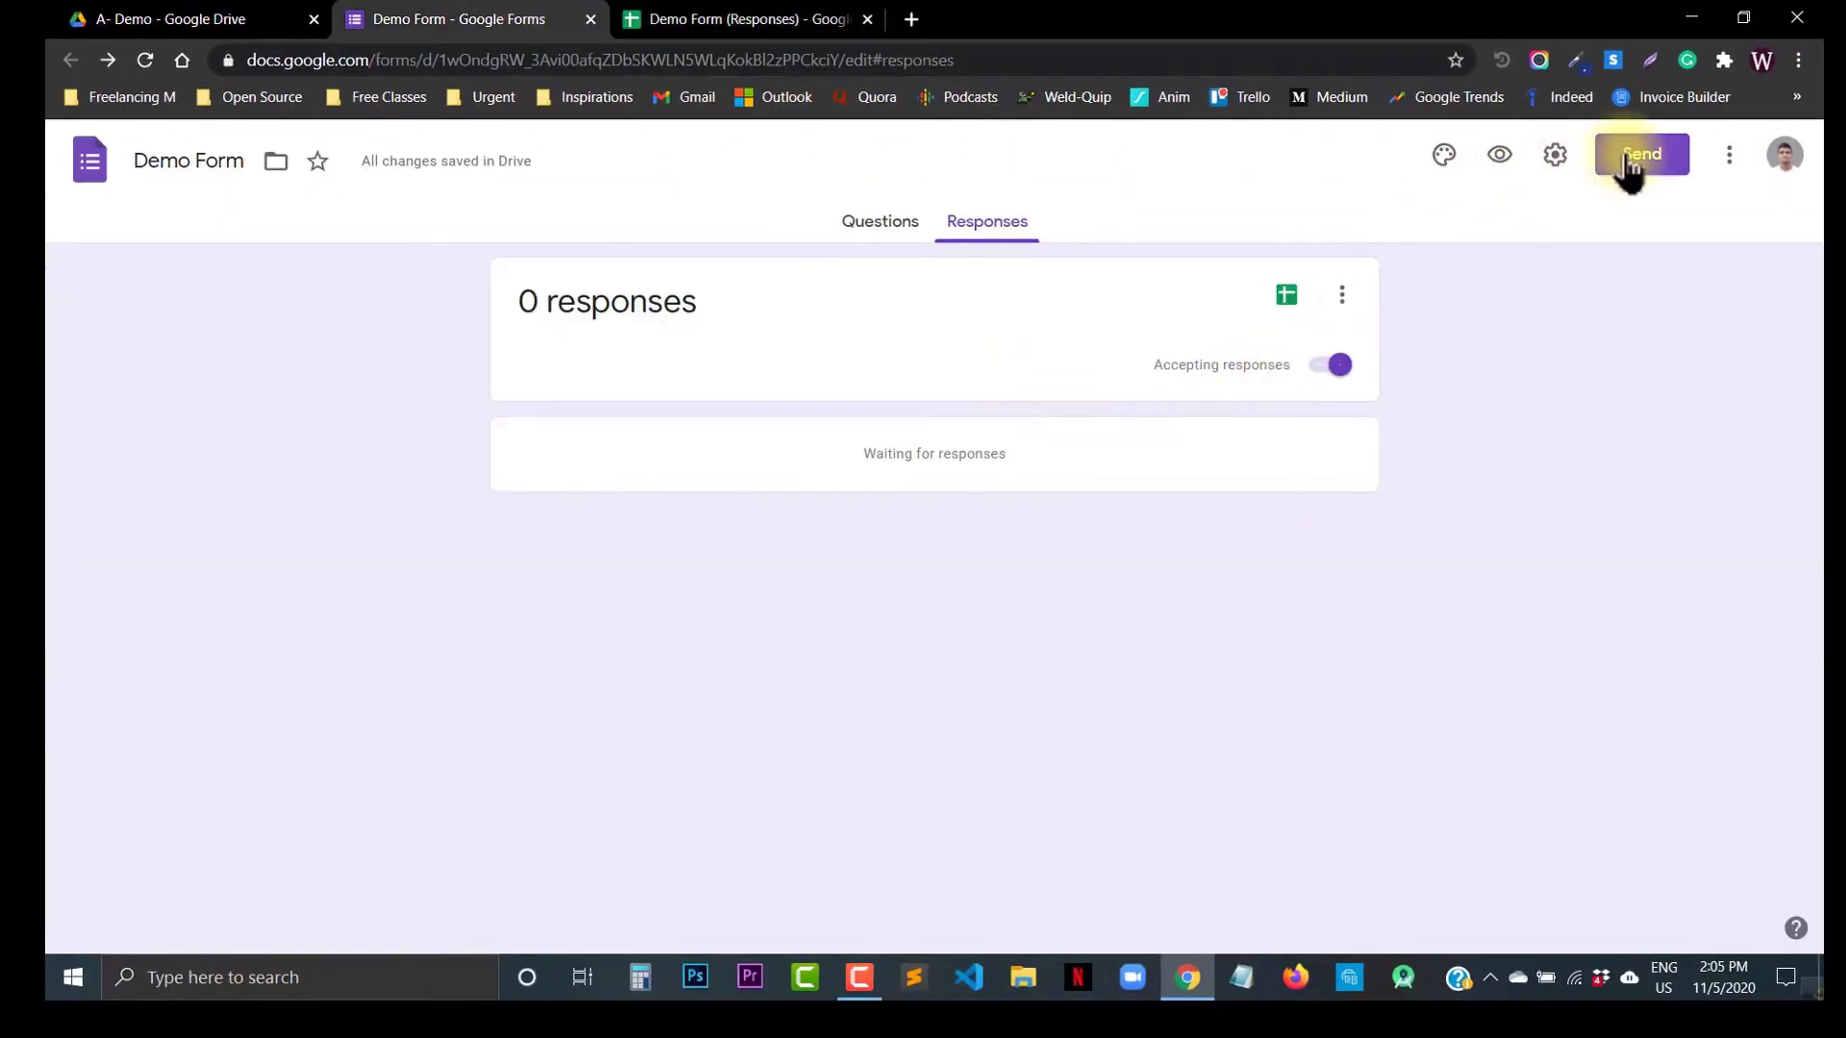
Step: Copy the form's shortened sharing link
left_click(1628, 158)
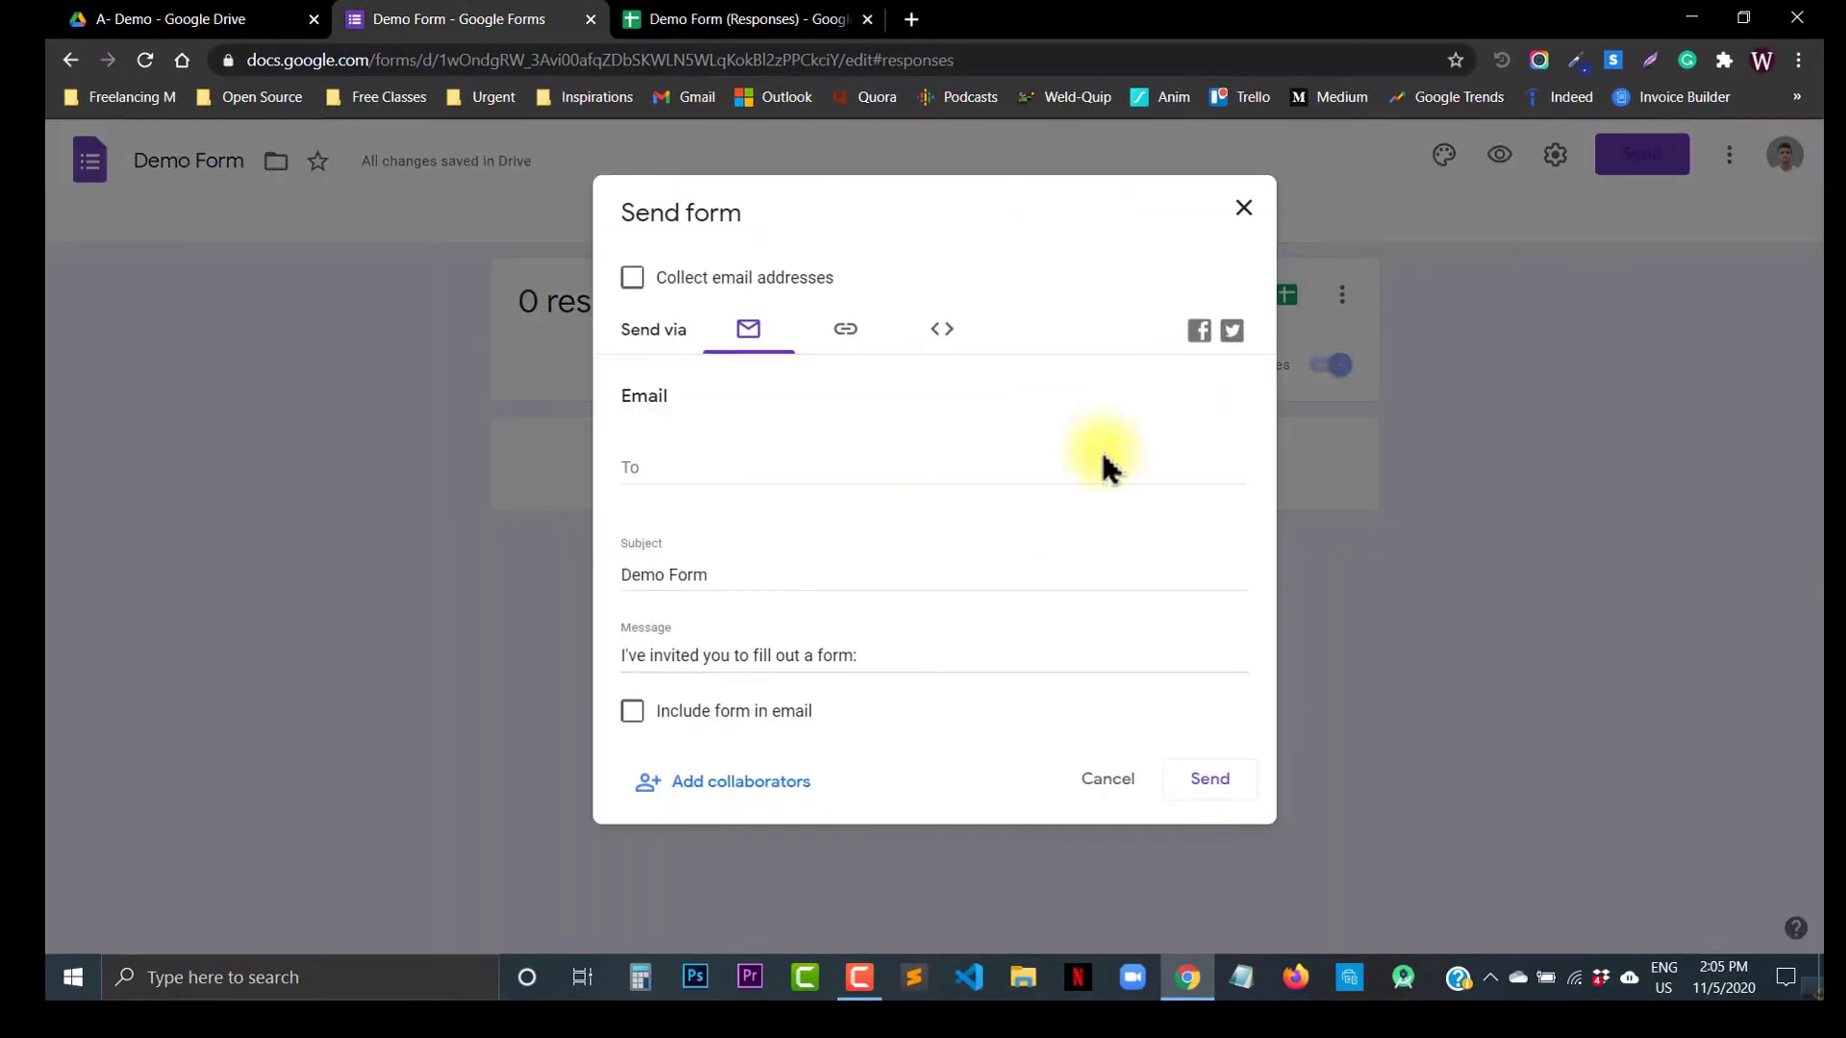
left_click(846, 329)
left_click(632, 477)
left_click(1214, 511)
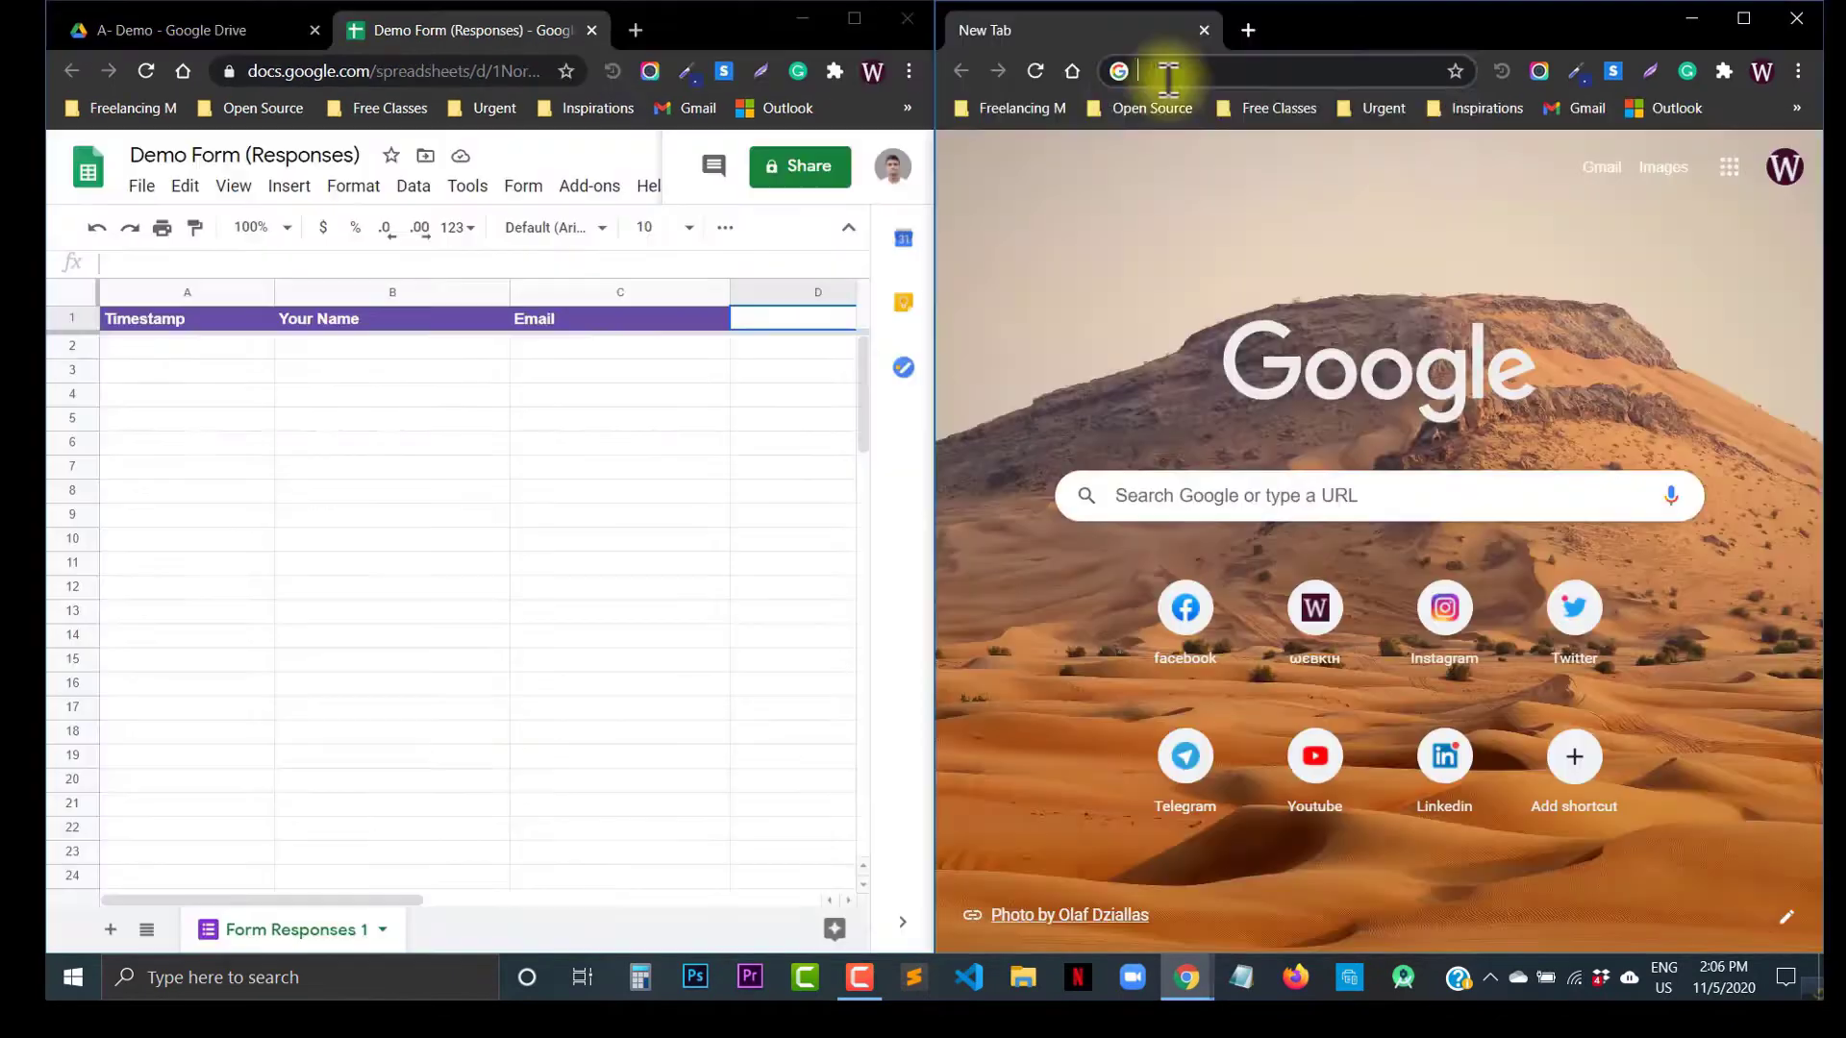
Step: Load the live form from the copied link and submit a first response with a name and email
left_click(1166, 70)
key("ctrl+v")
key("Return")
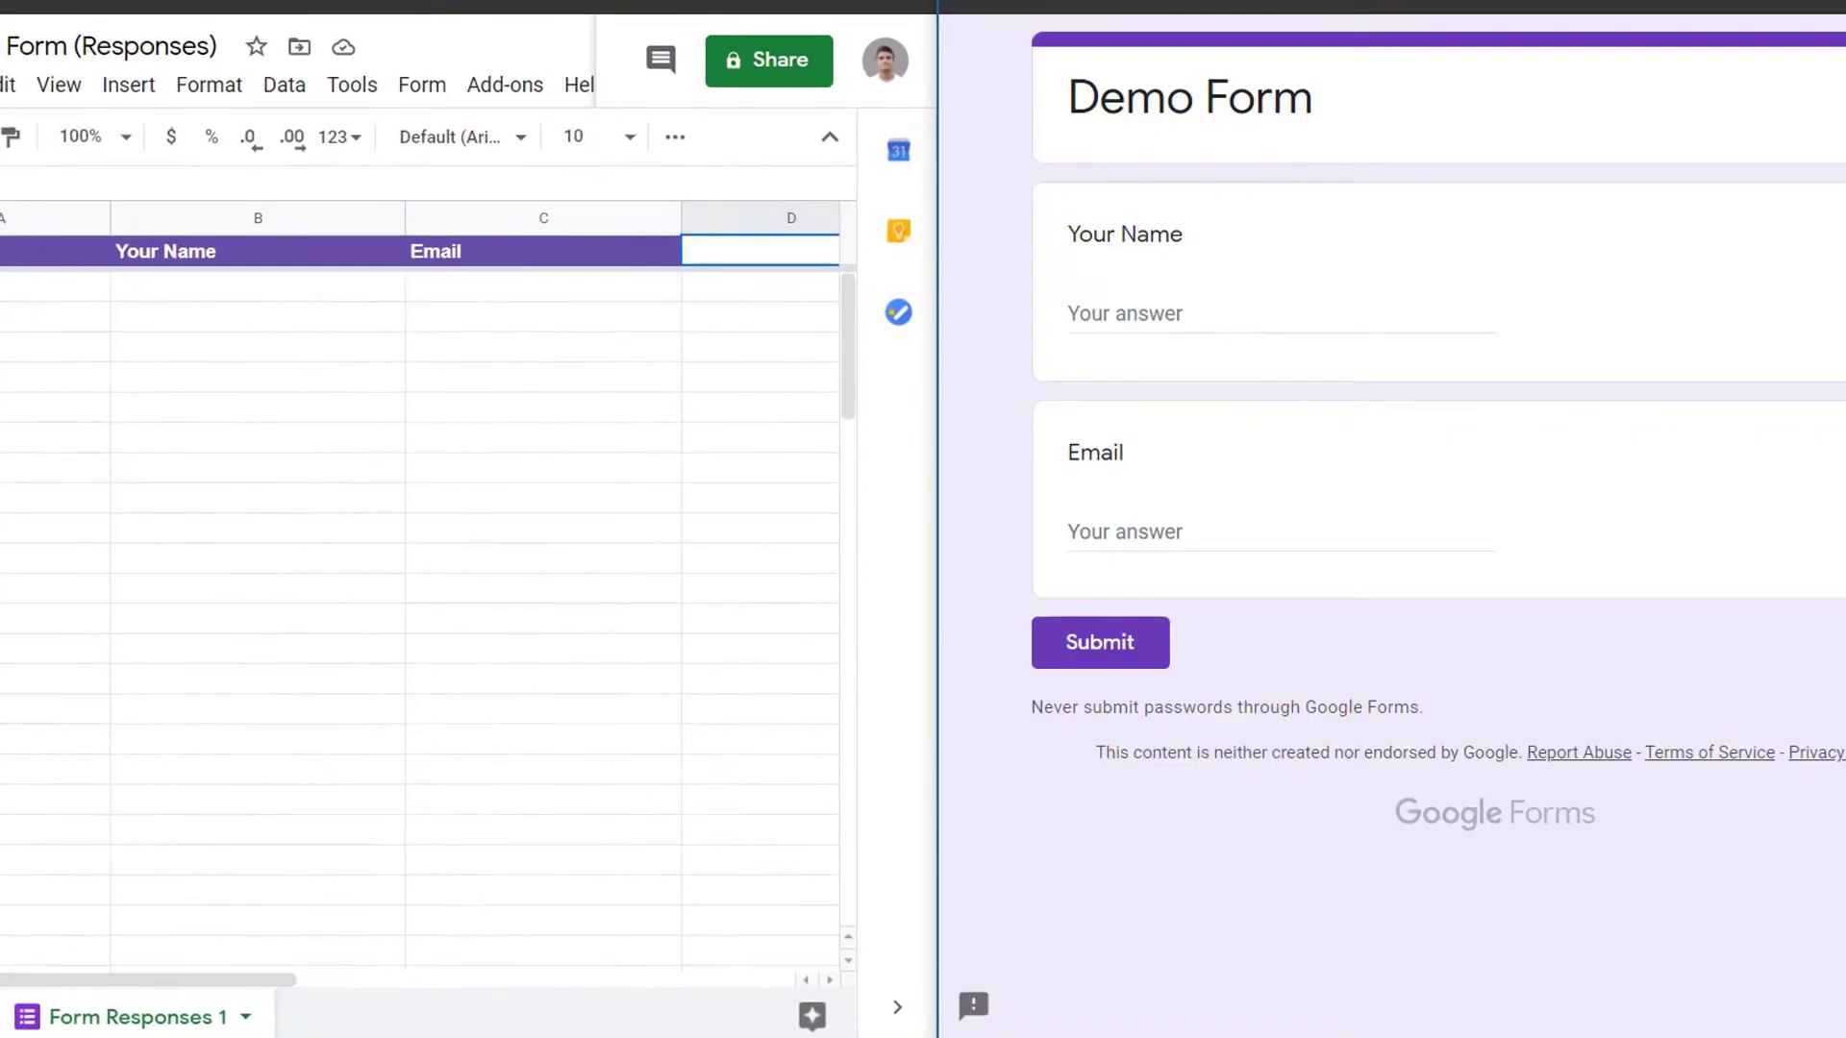
left_click(1162, 310)
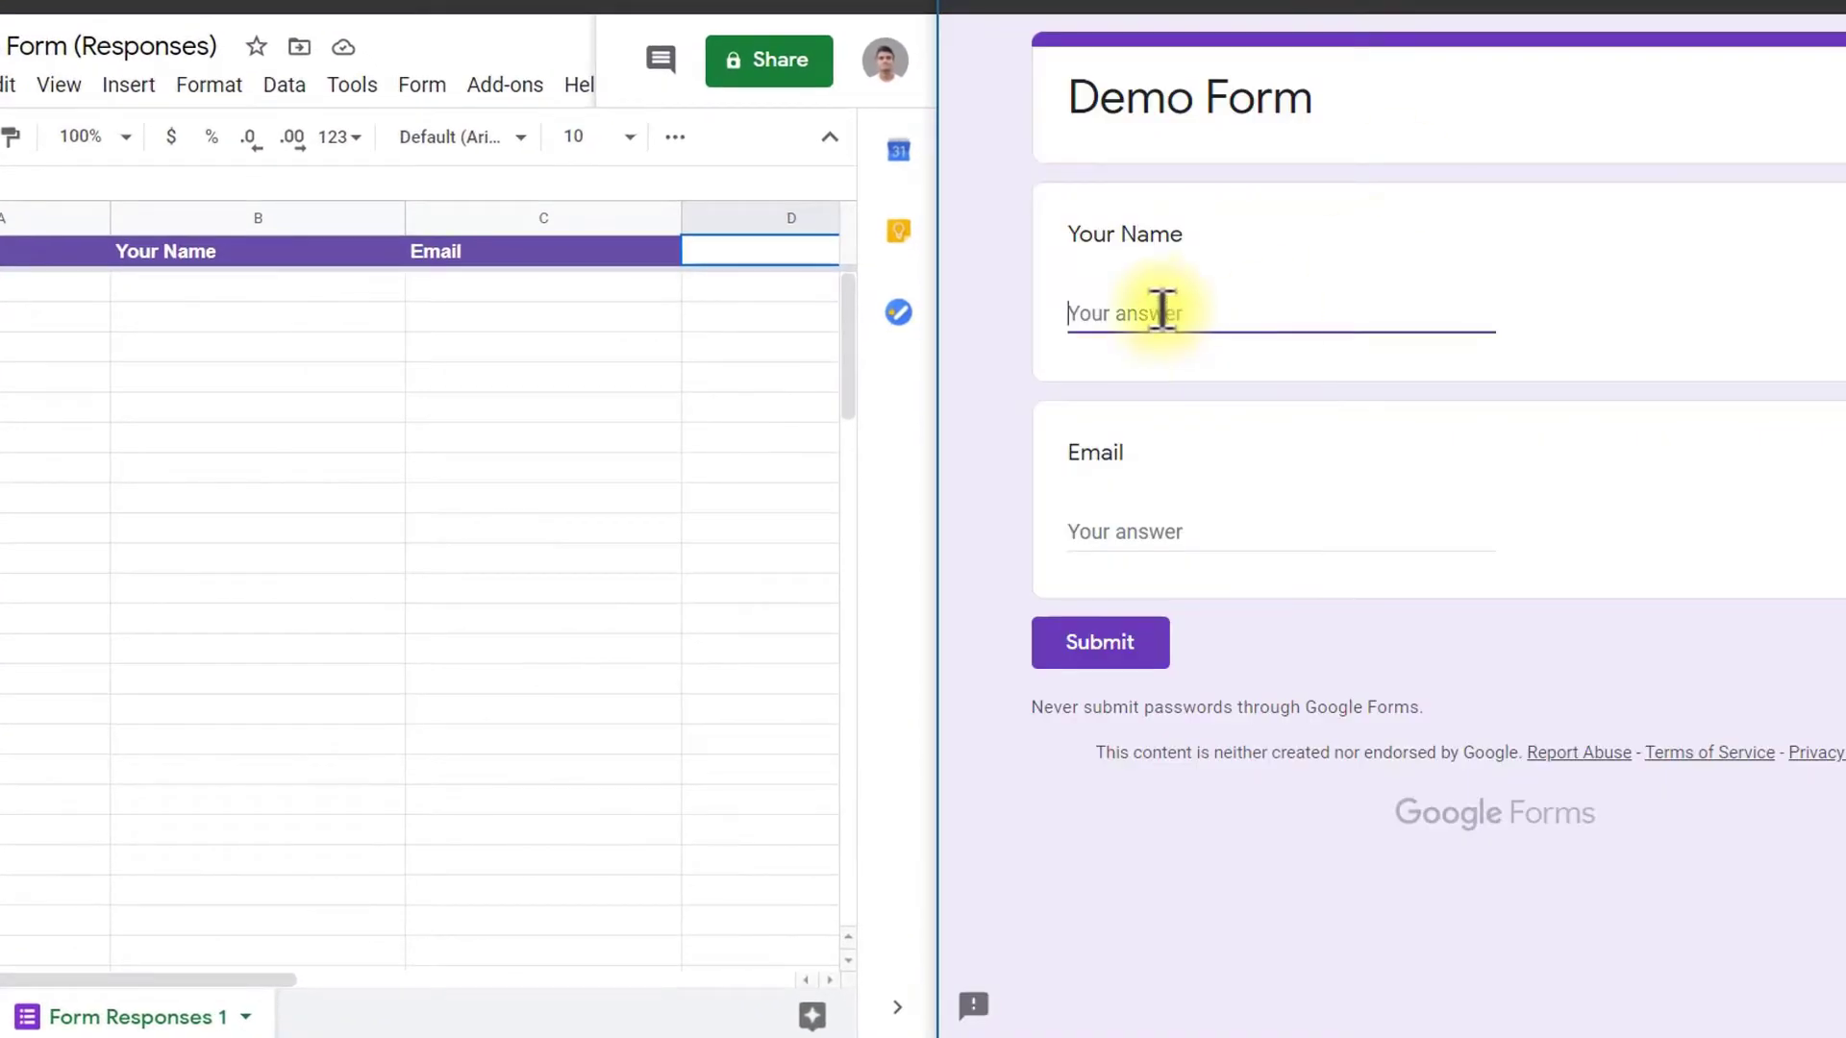
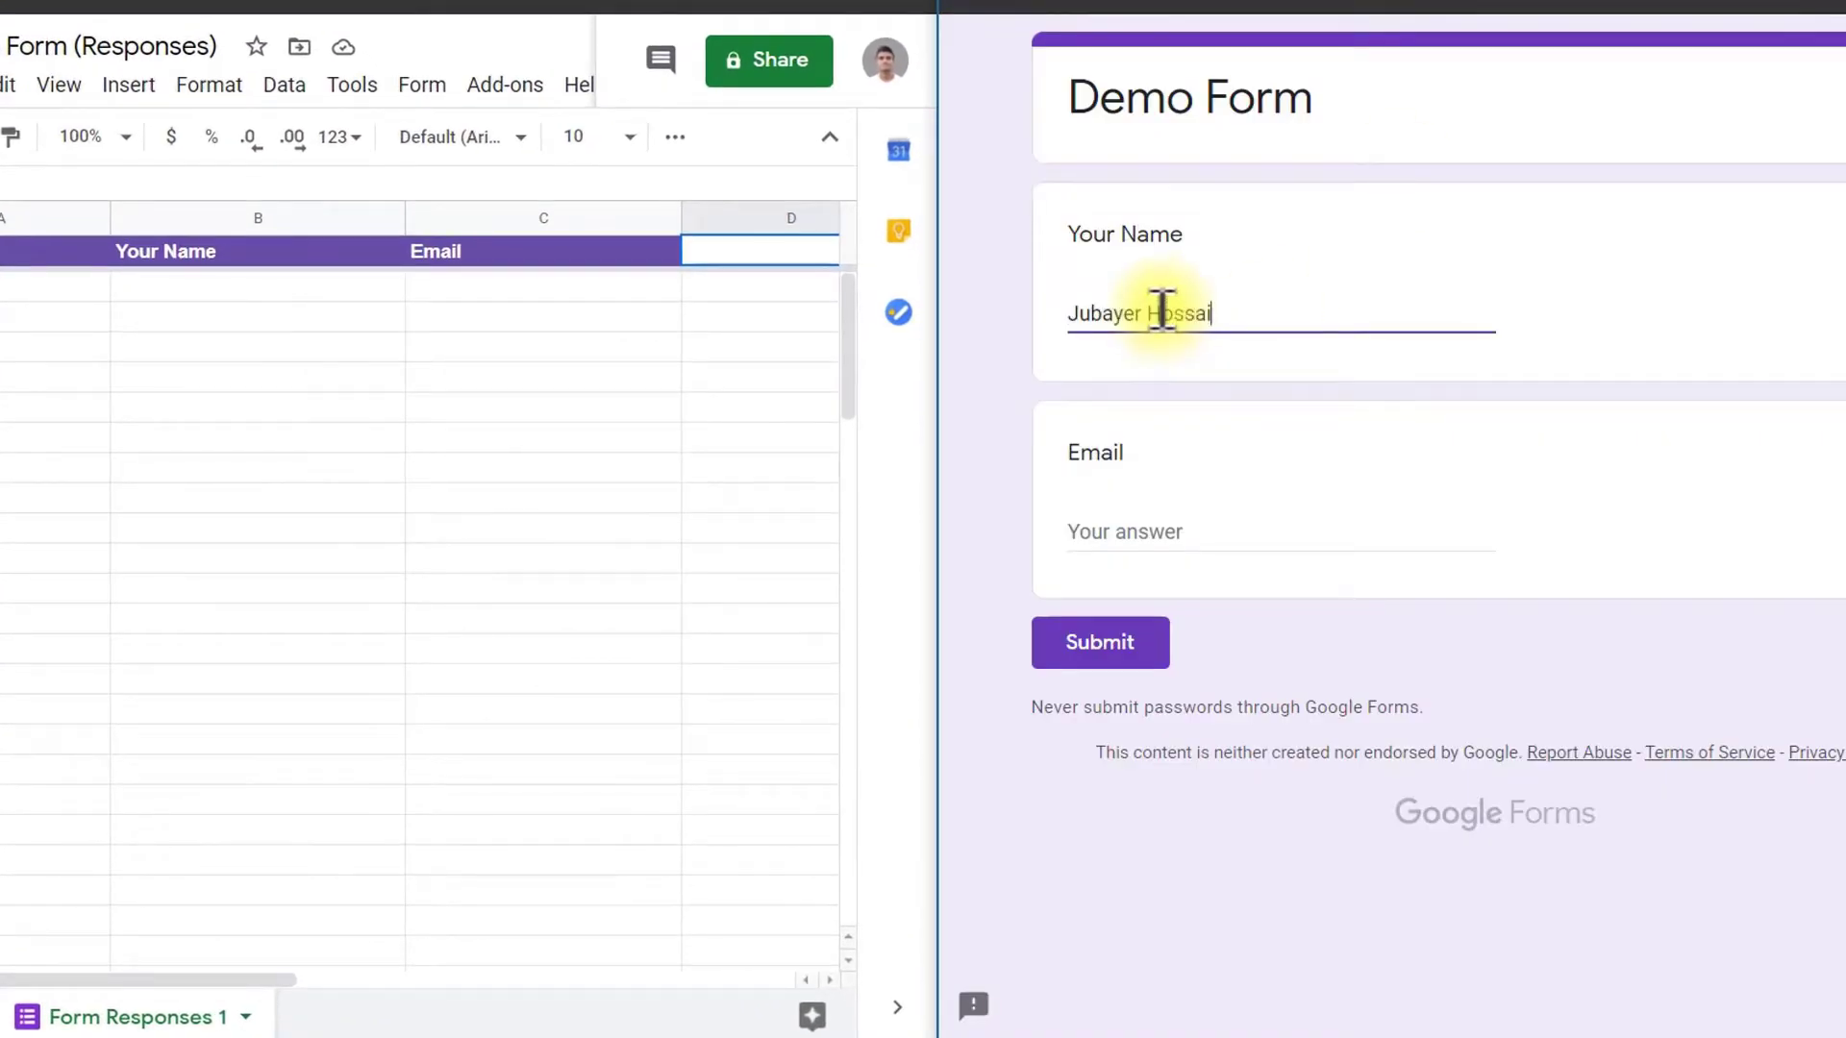
left_click(1339, 536)
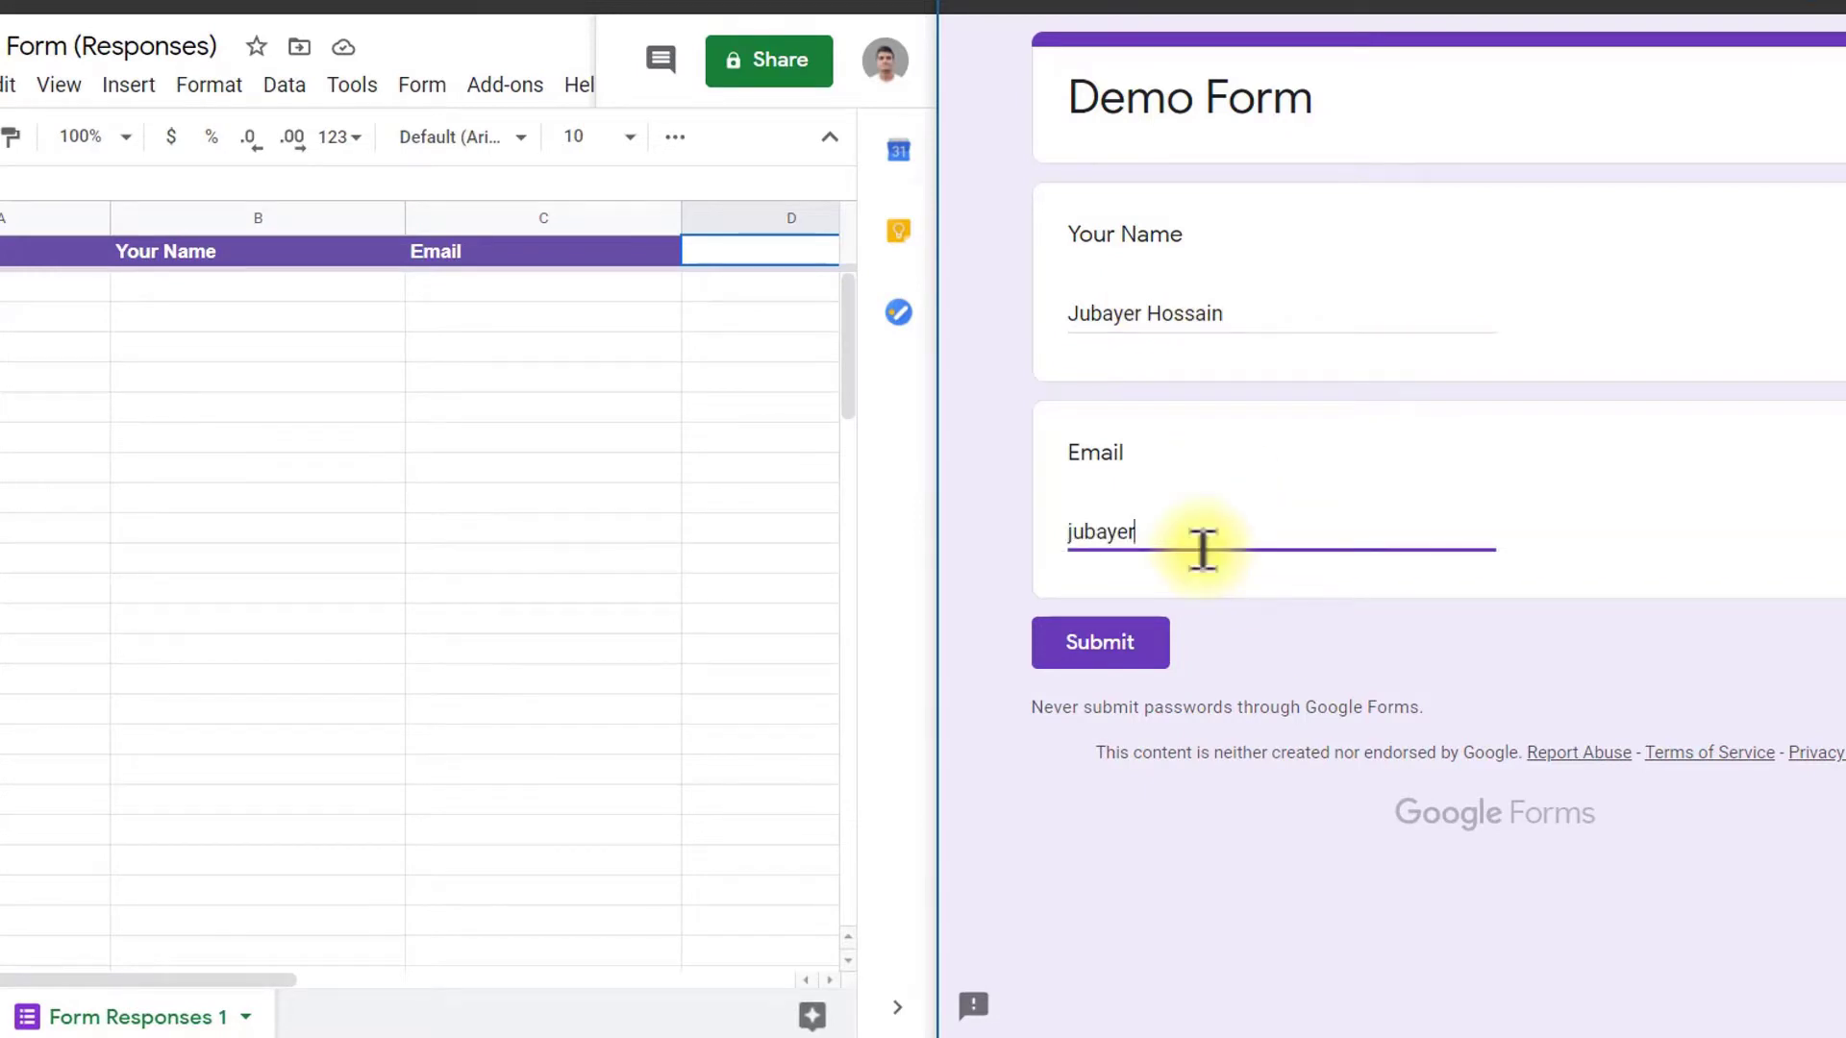
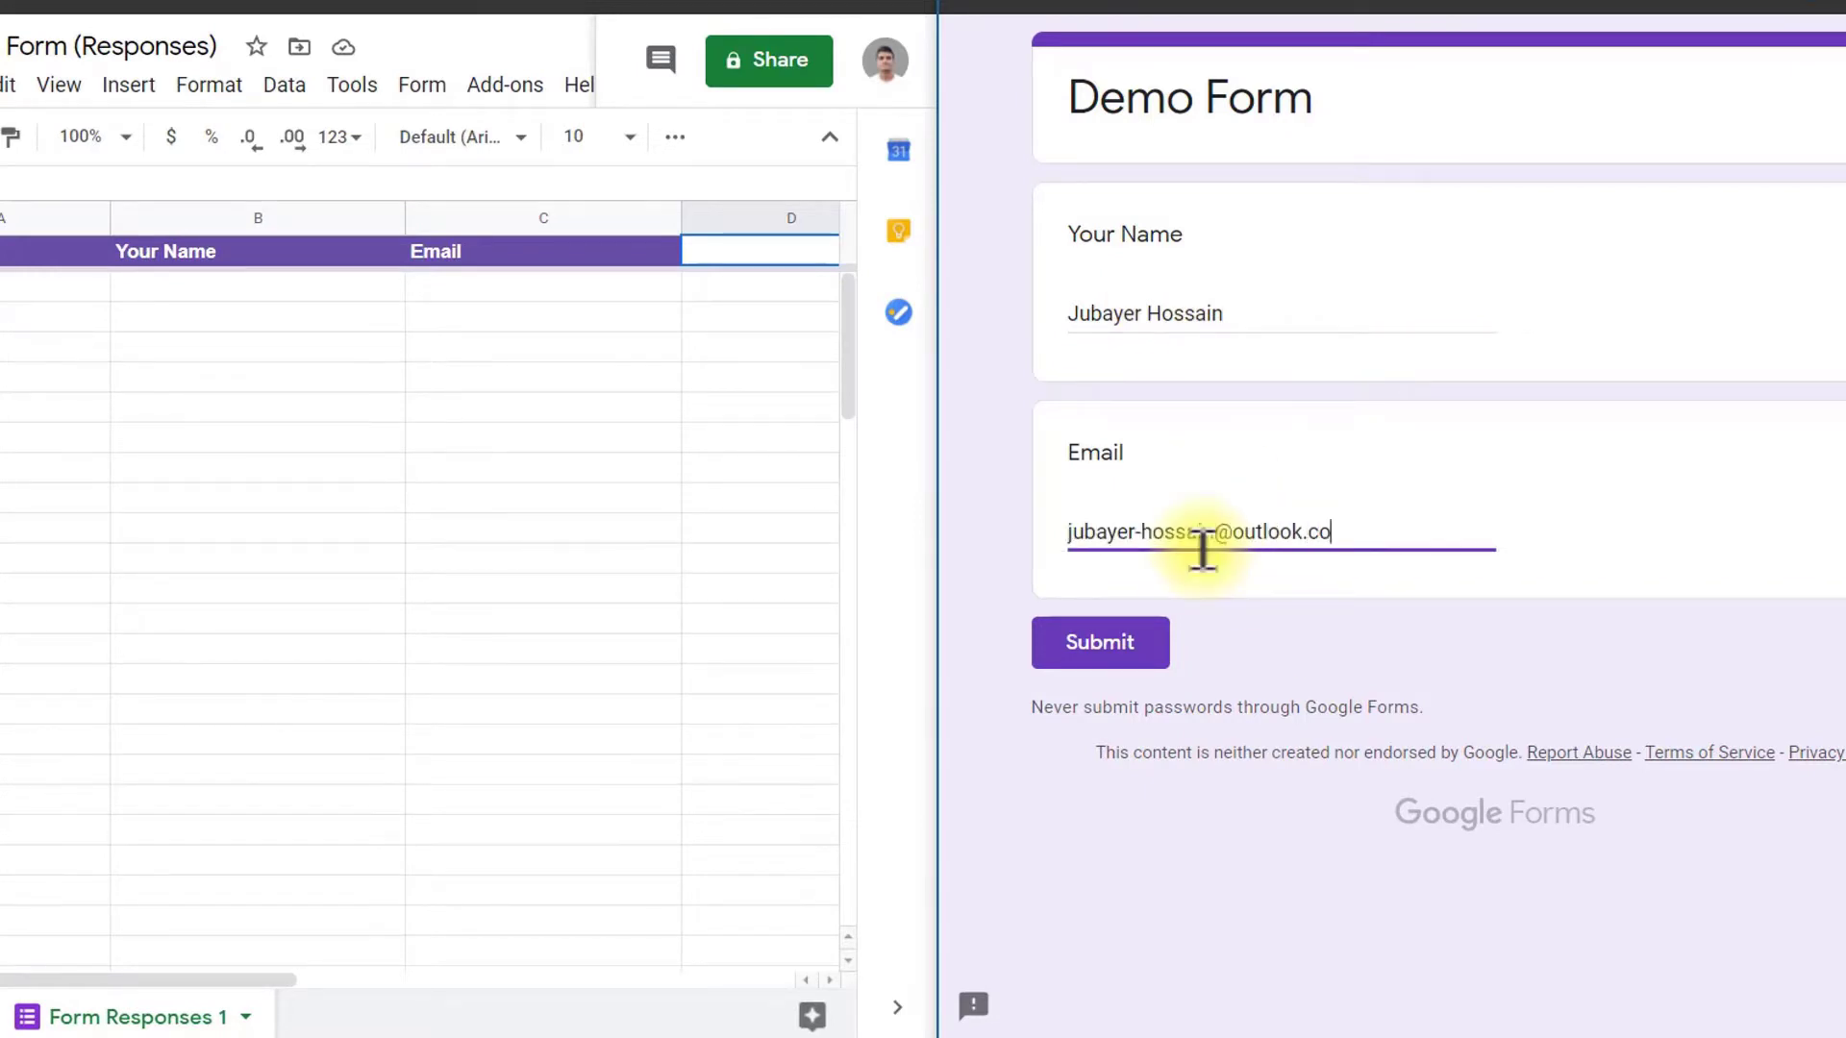
left_click(1115, 644)
Step: Submit a second test response with another respondent's name
left_click(1166, 247)
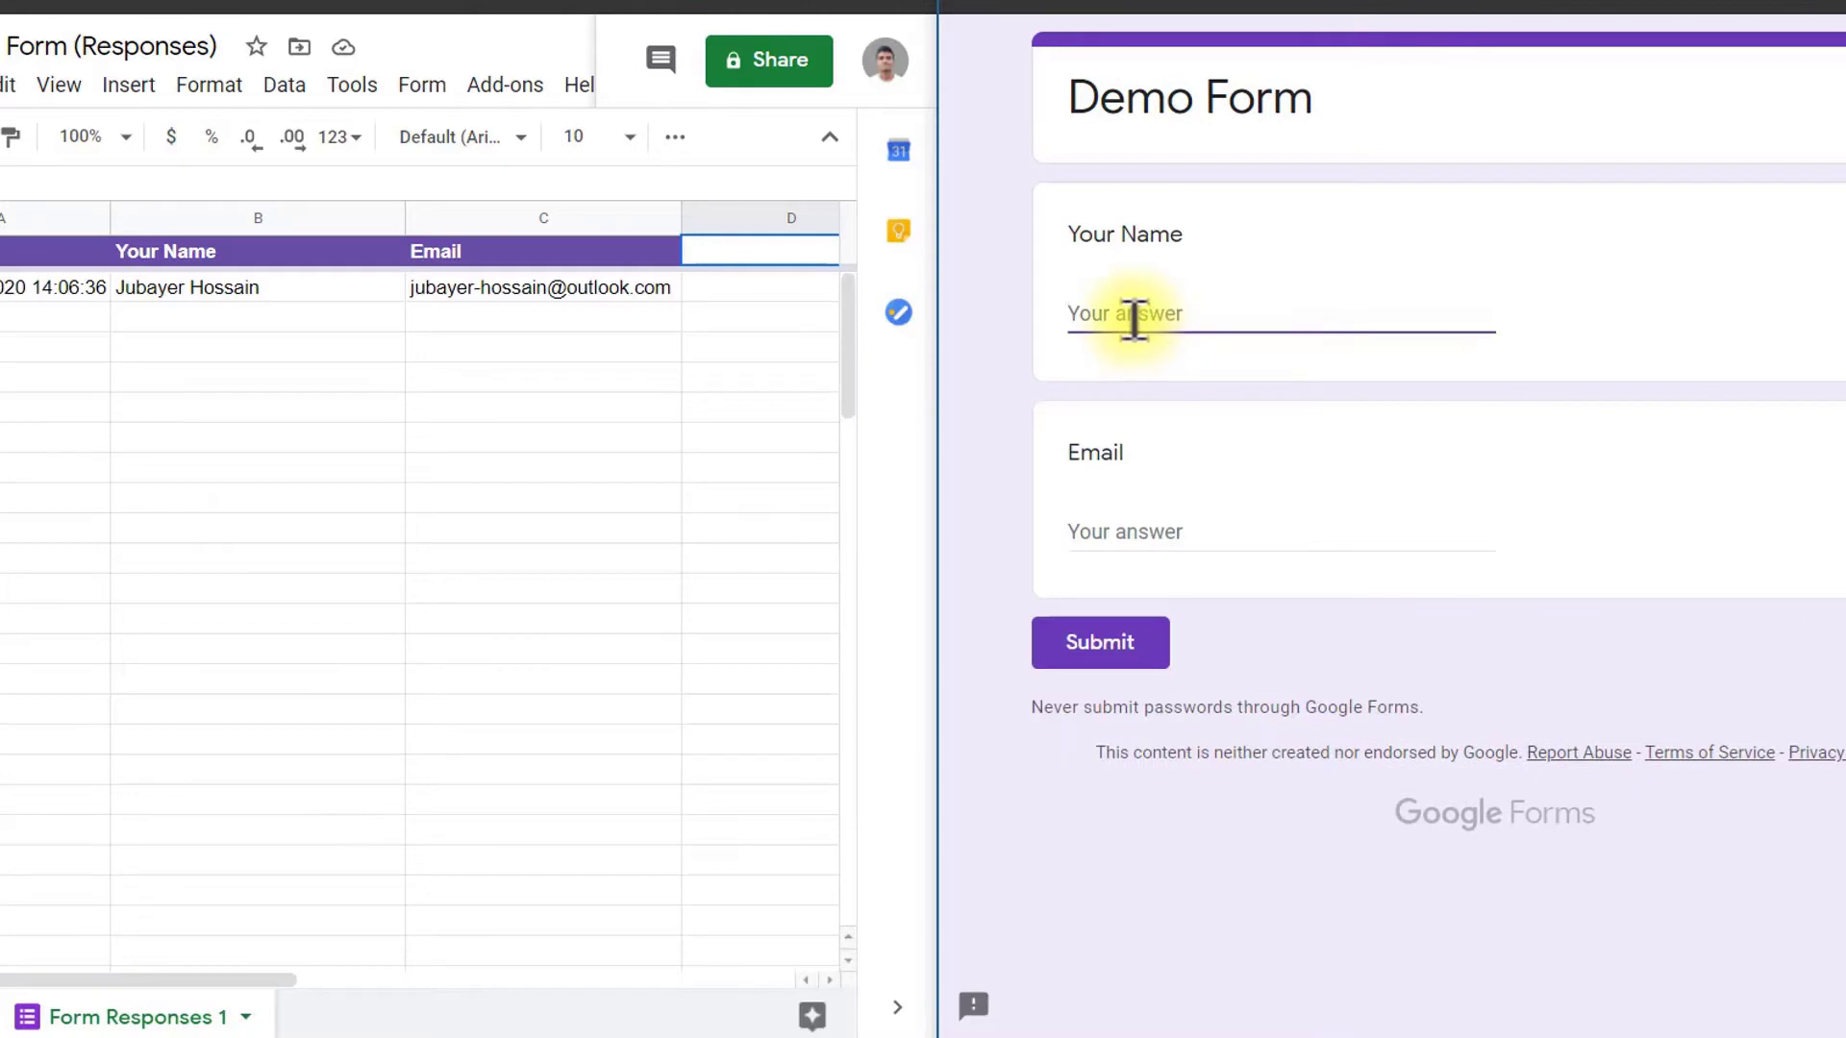
left_click(1134, 317)
left_click(1169, 528)
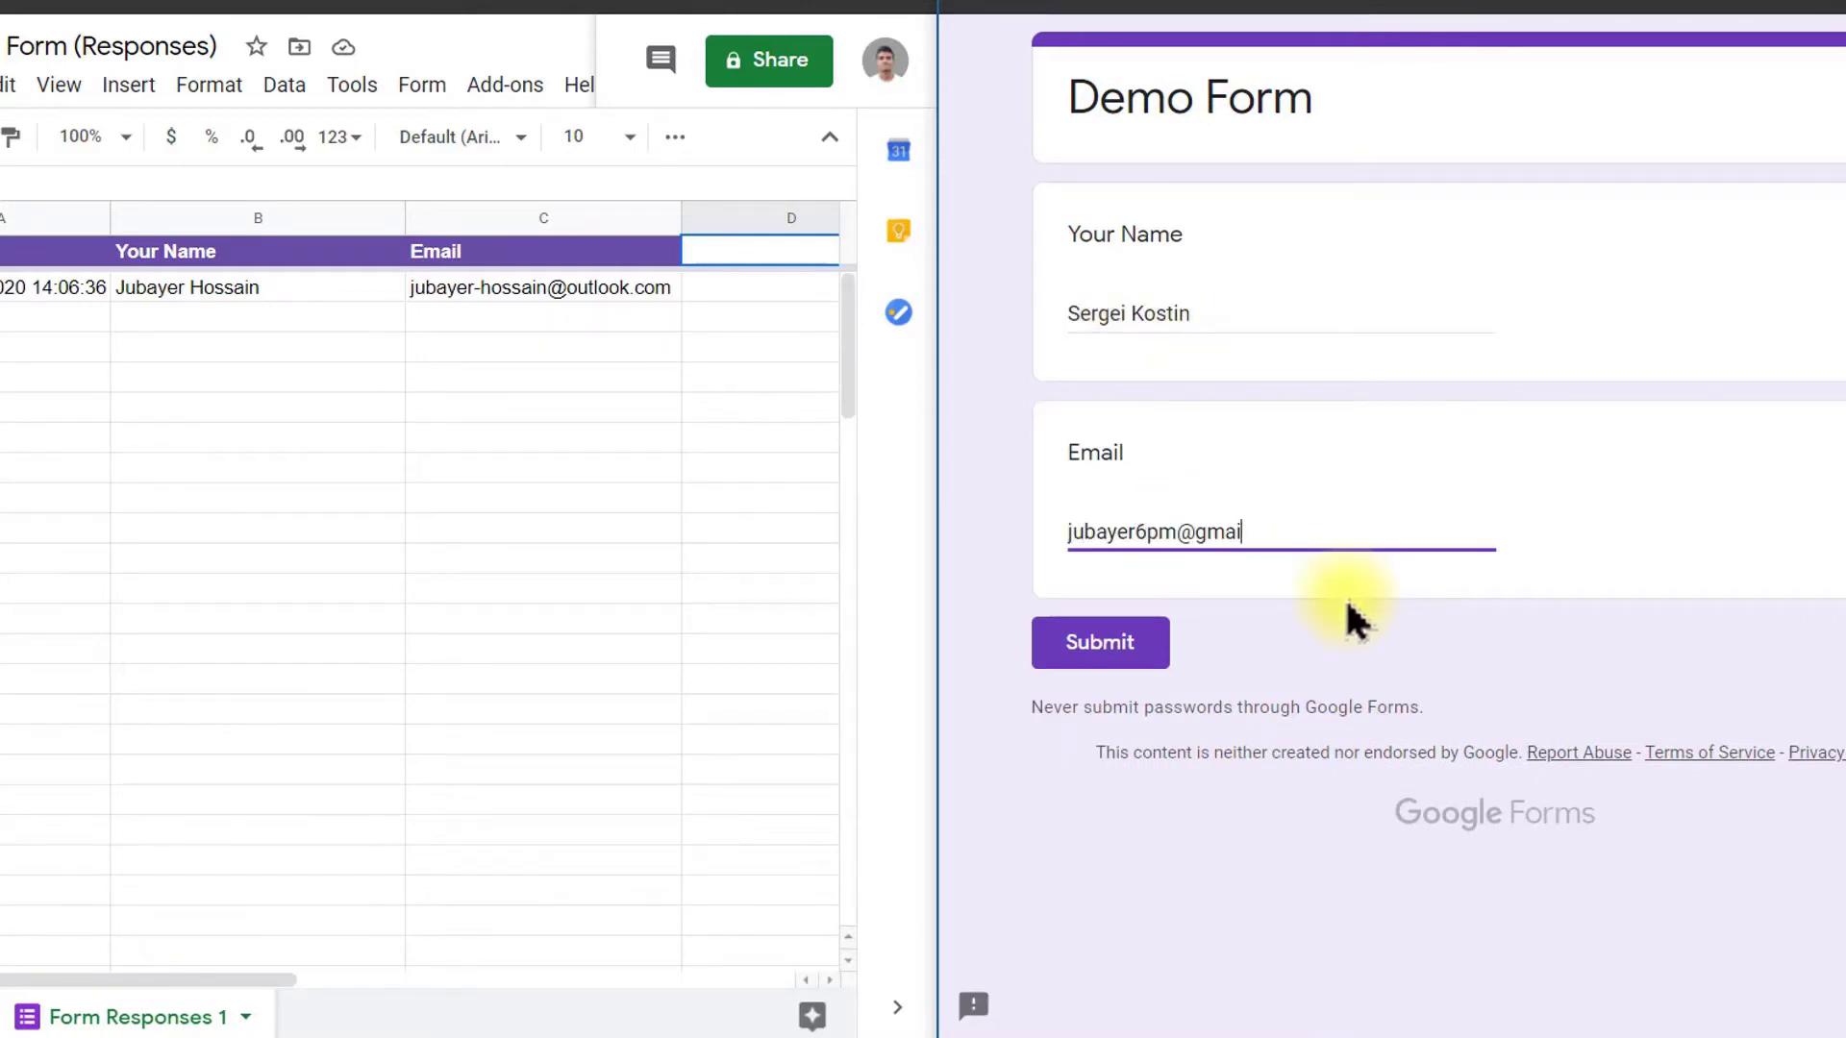
left_click(1100, 642)
Step: Submit a third test response with a respondent's name and email address
left_click(1182, 243)
left_click(1380, 330)
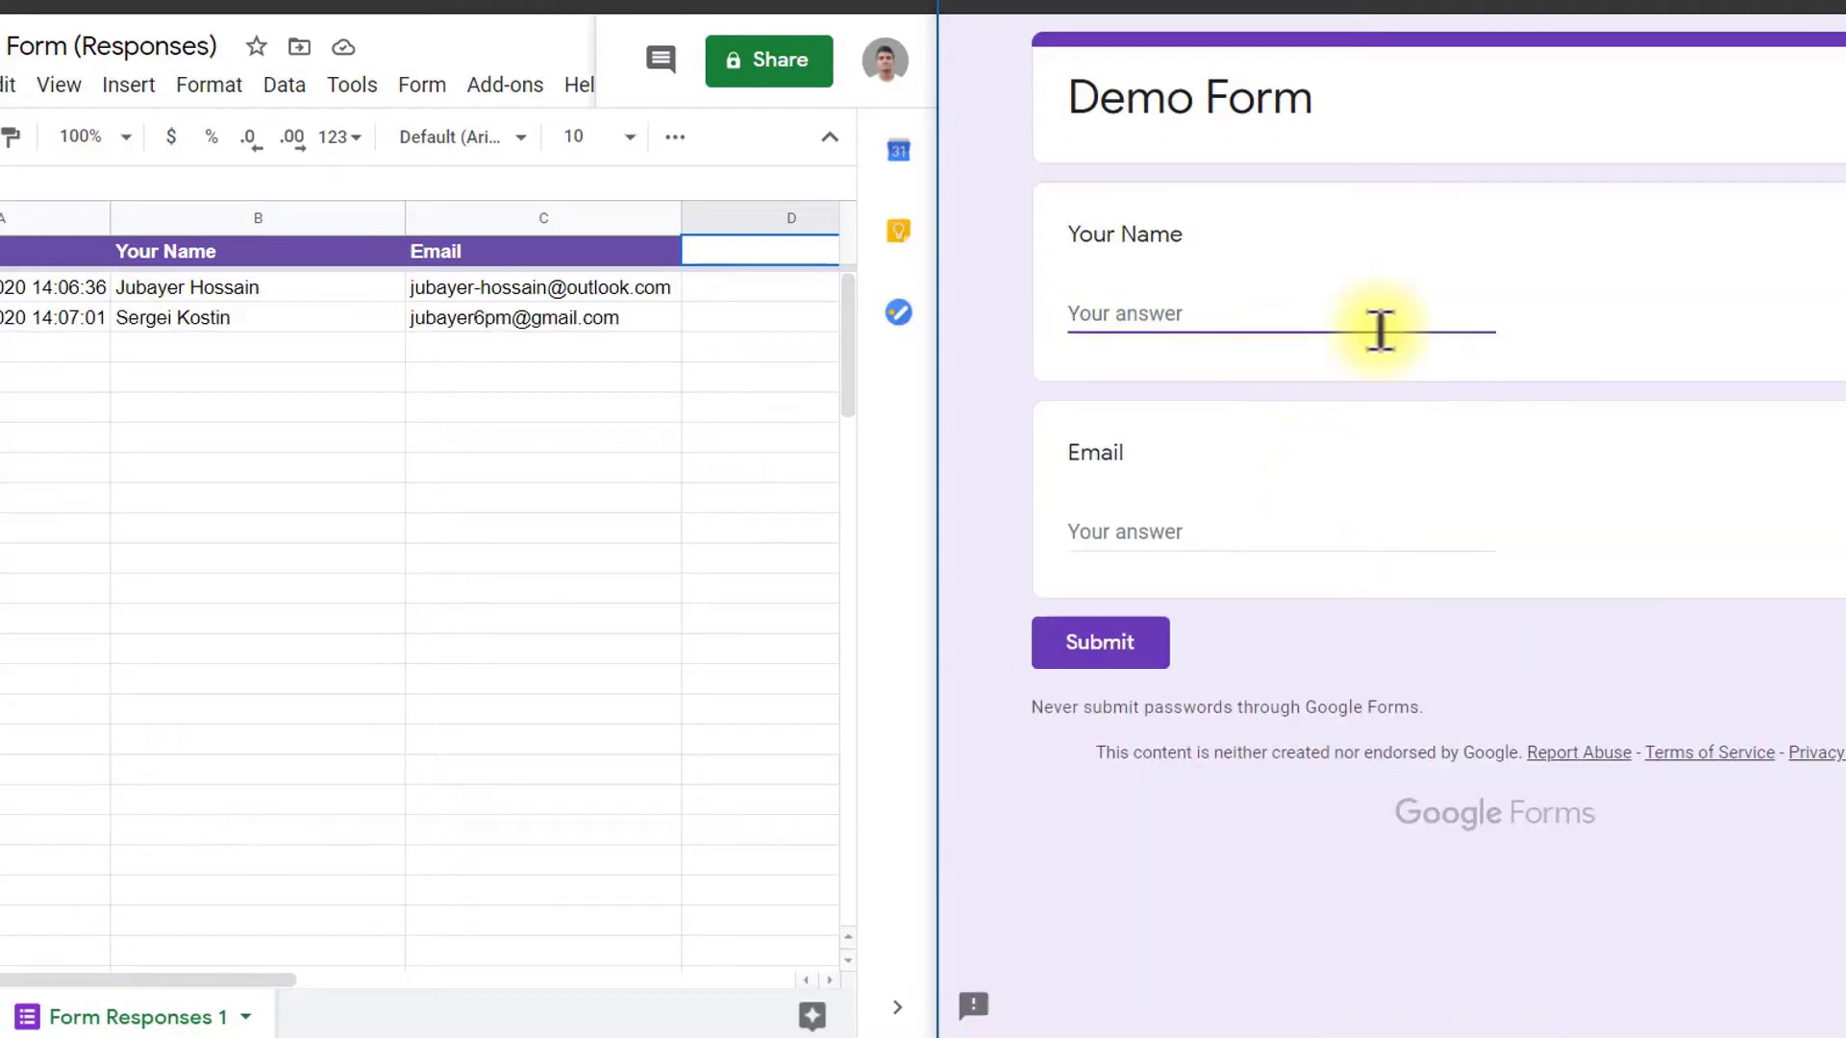
type("Nur Md")
left_click(1253, 538)
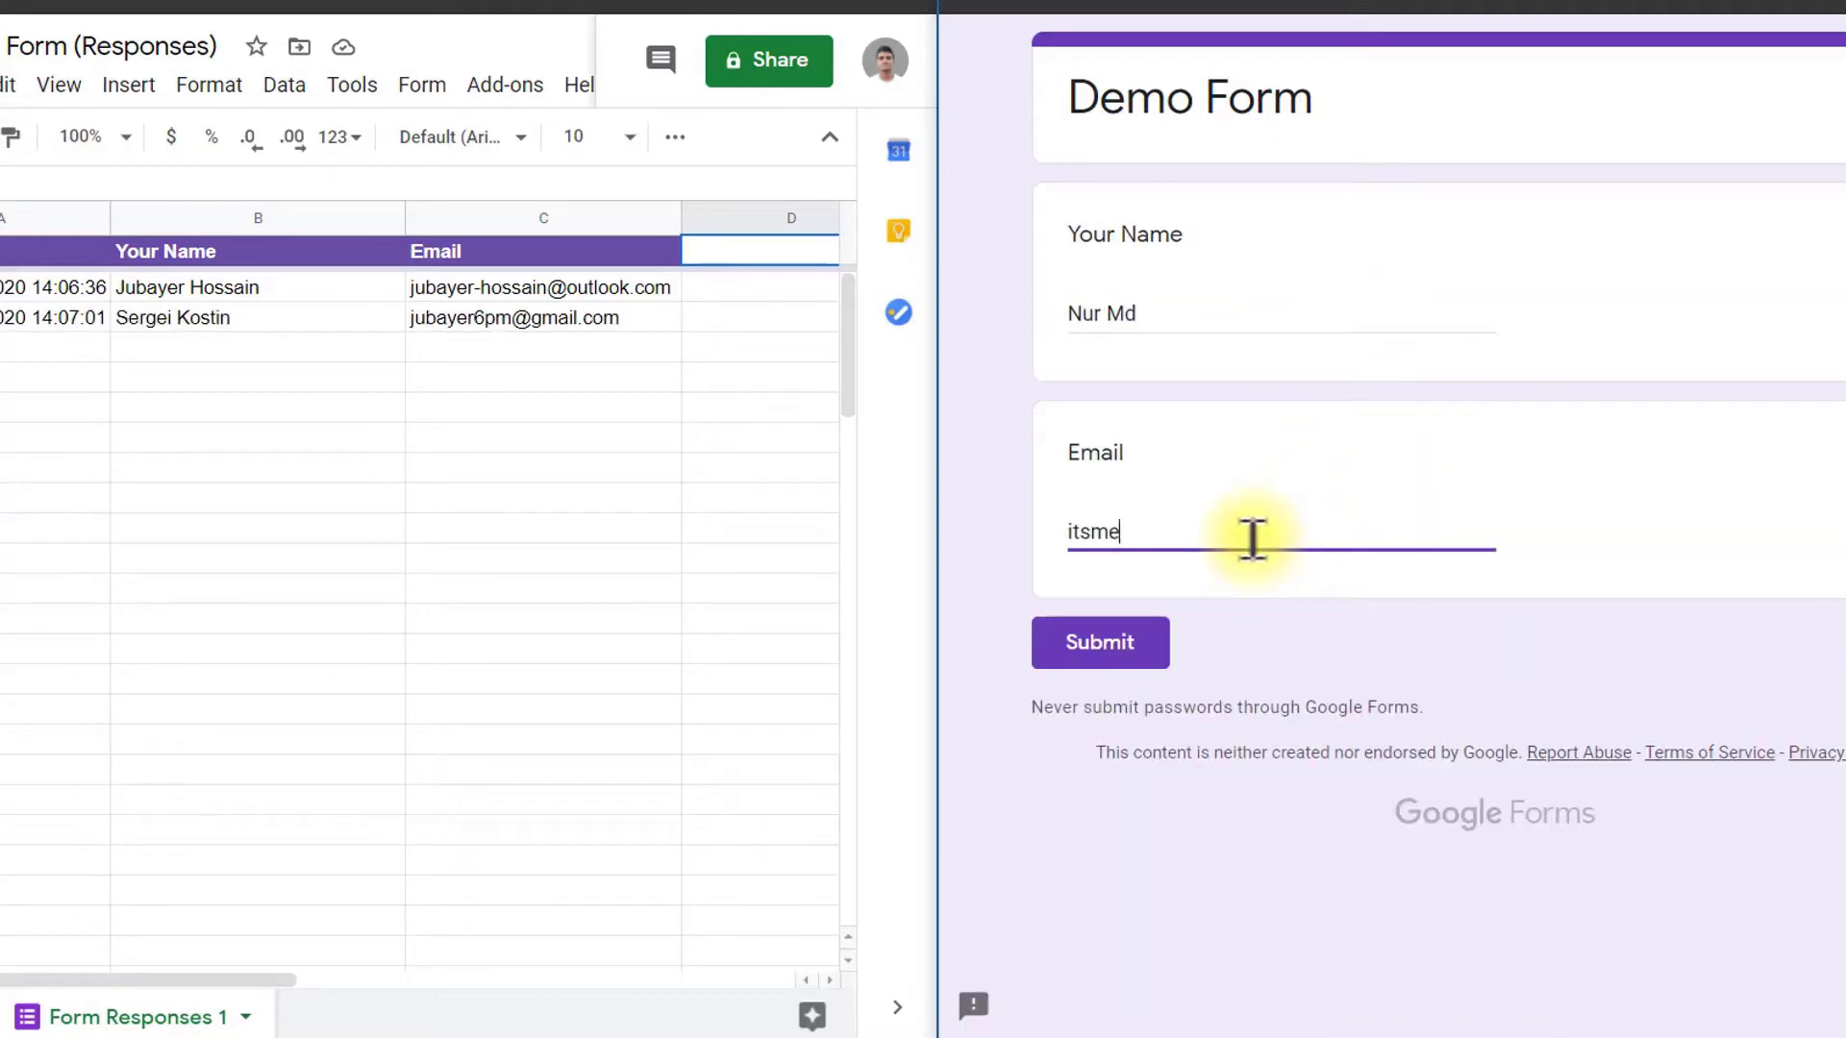
left_click(1096, 646)
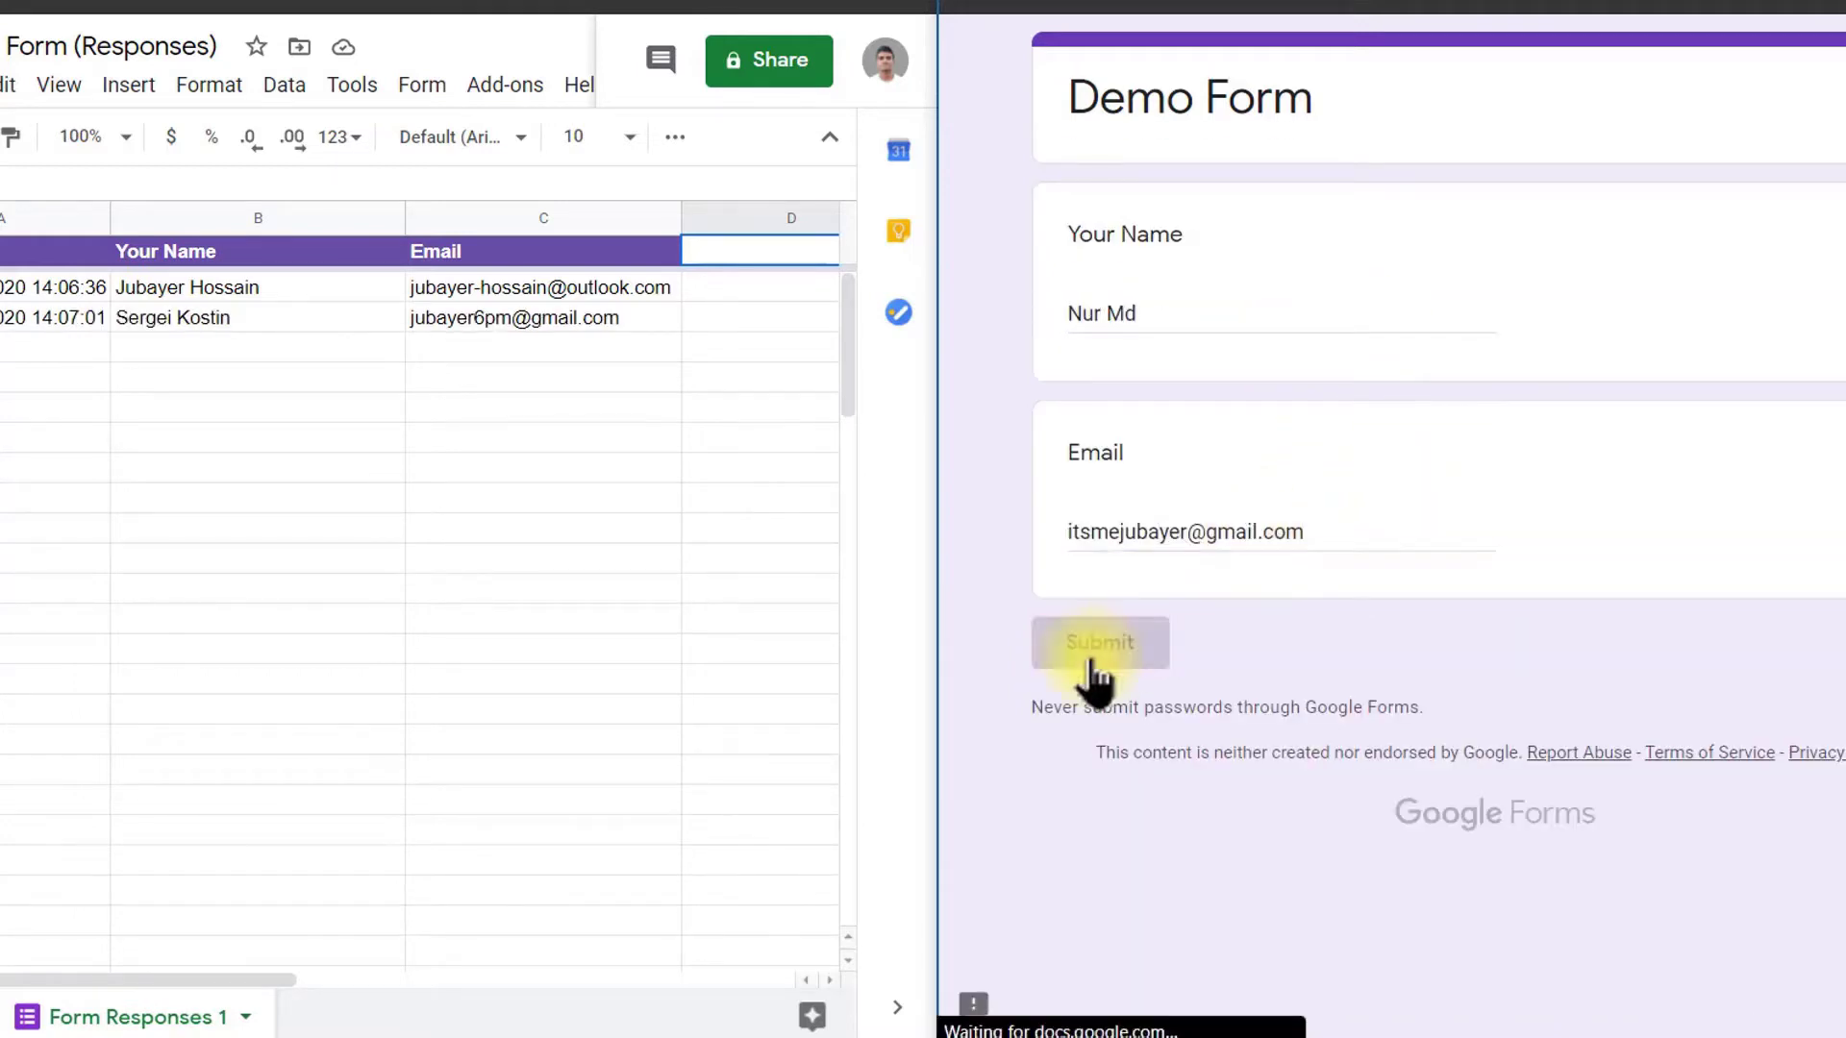
Step: Submit a fourth test response with a further respondent's name and email
left_click(1188, 246)
left_click(1168, 317)
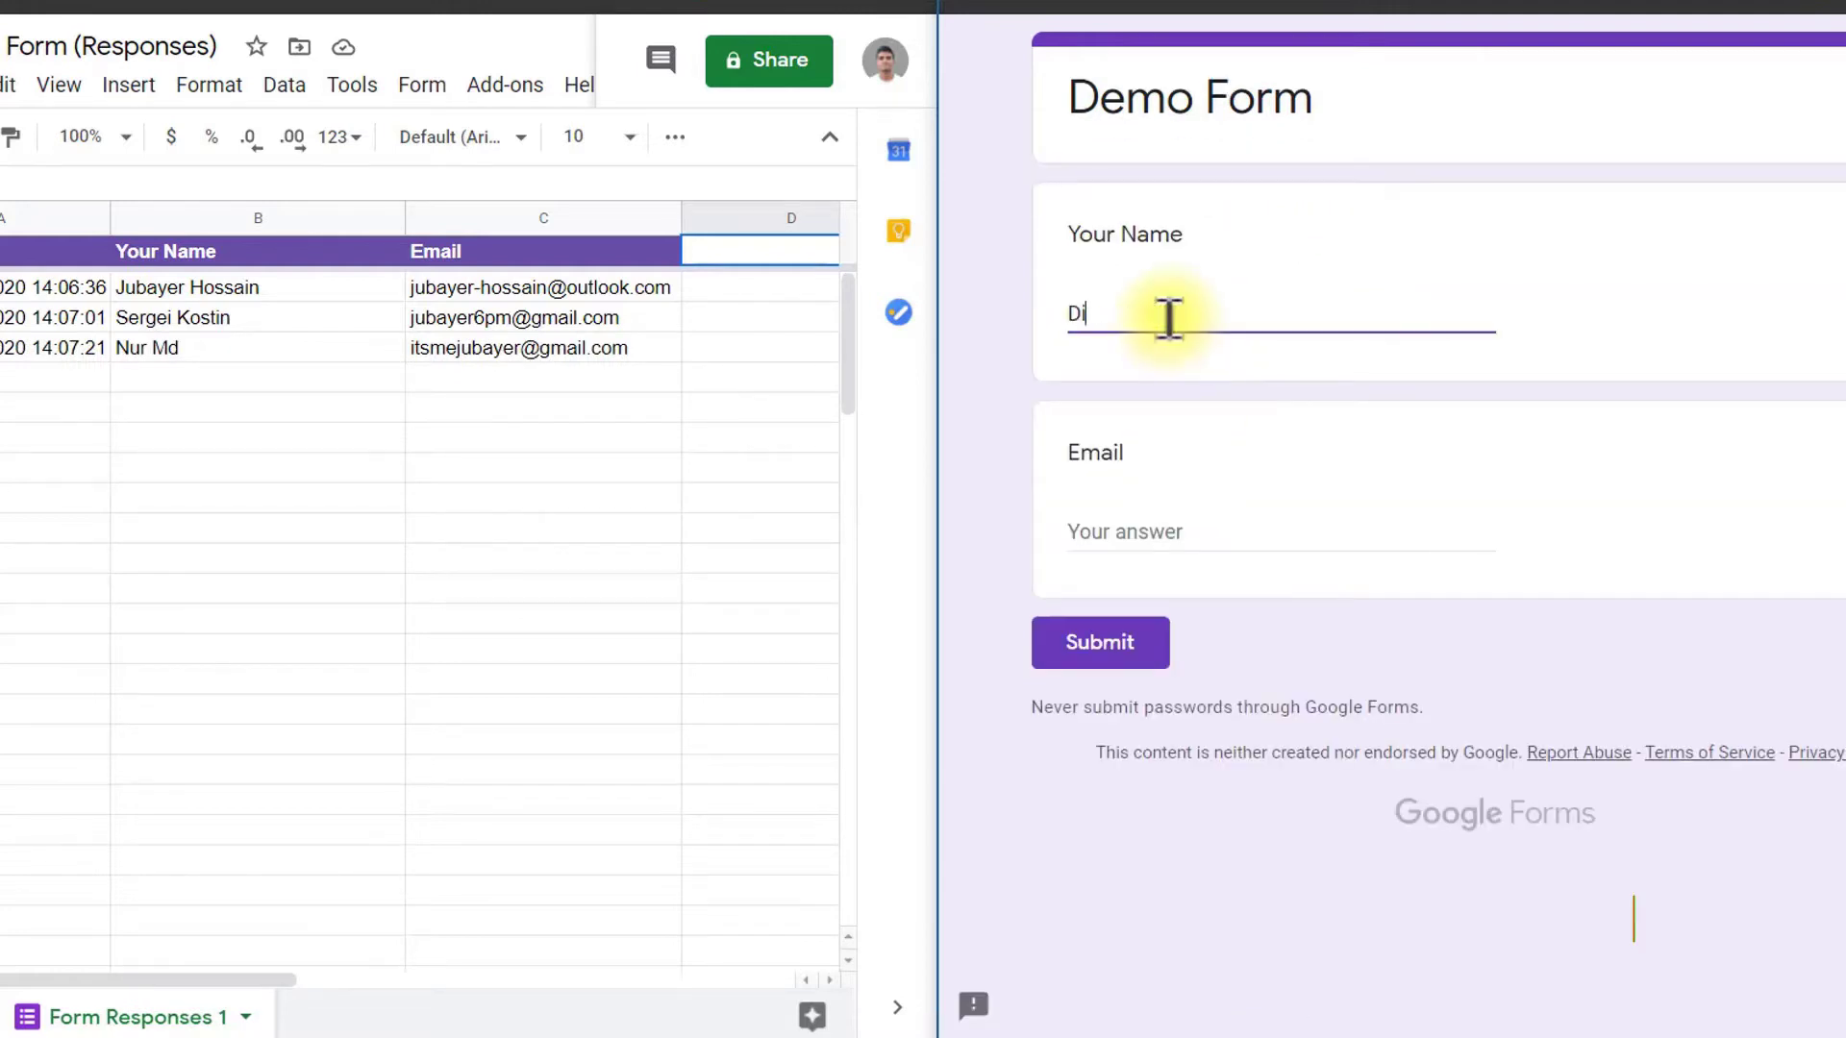
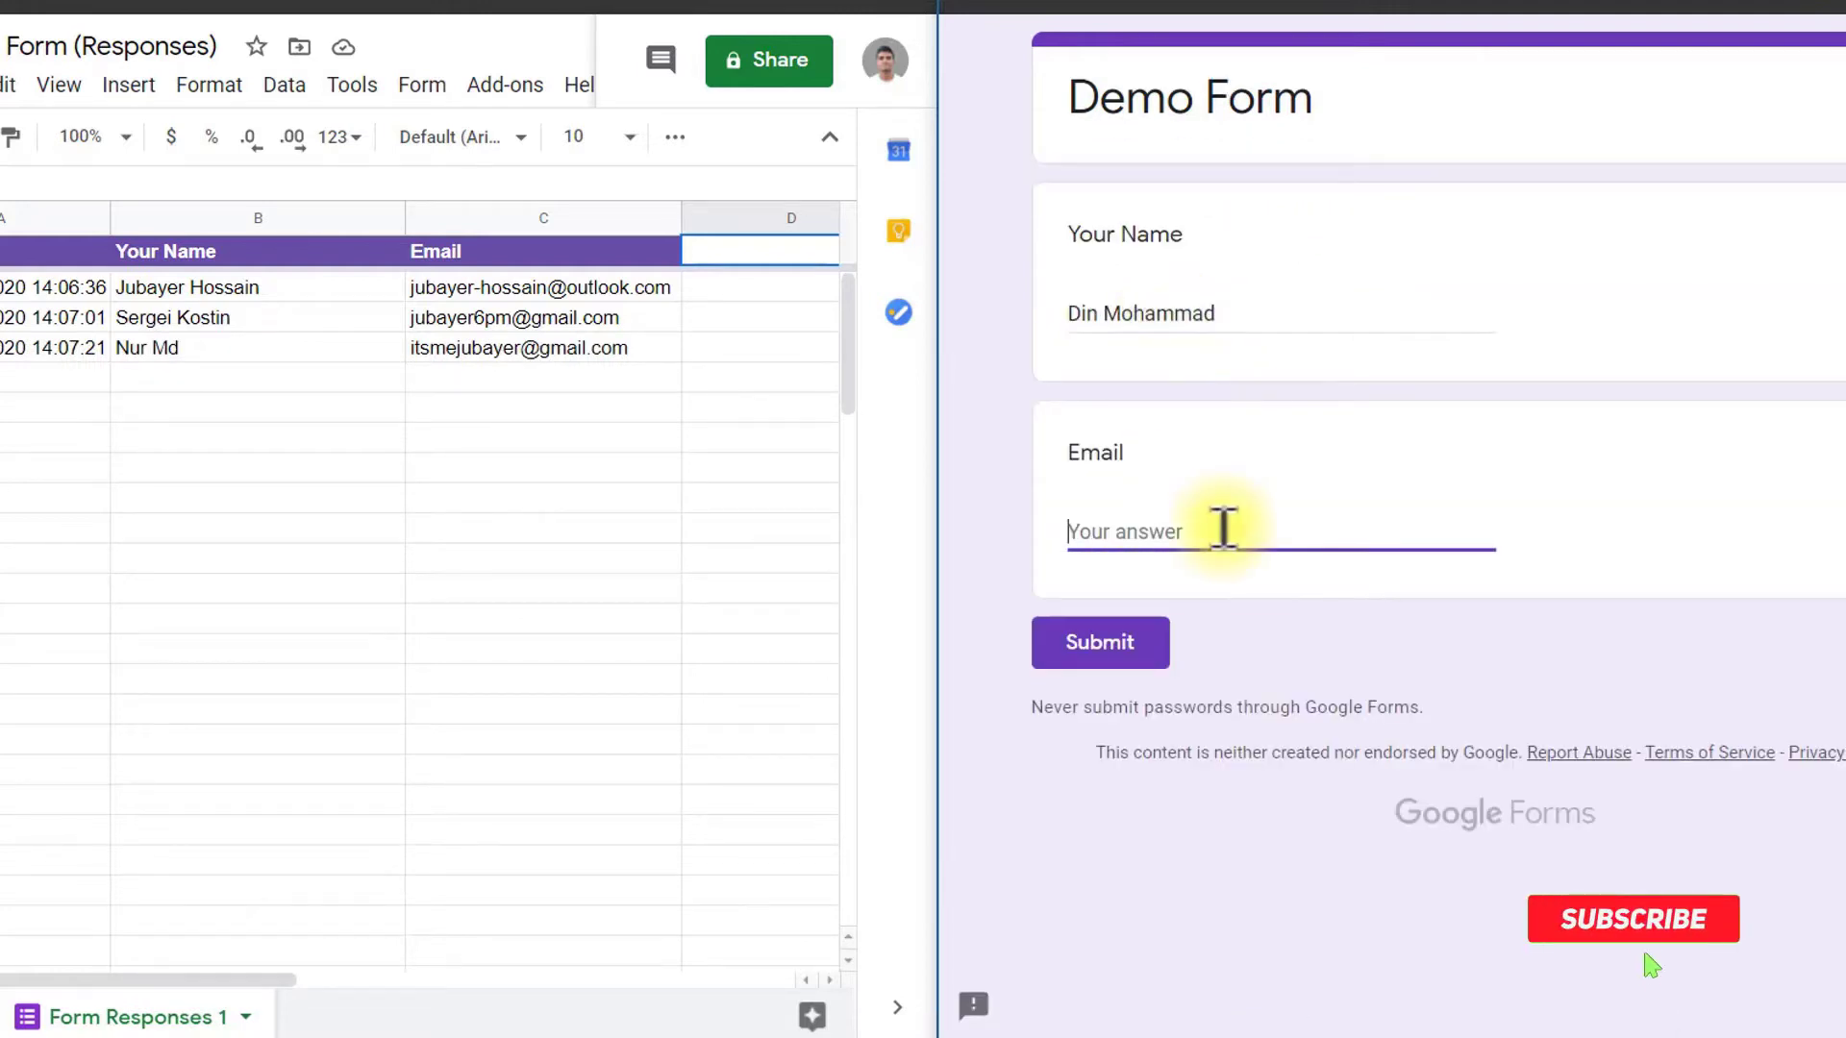
left_click(1223, 527)
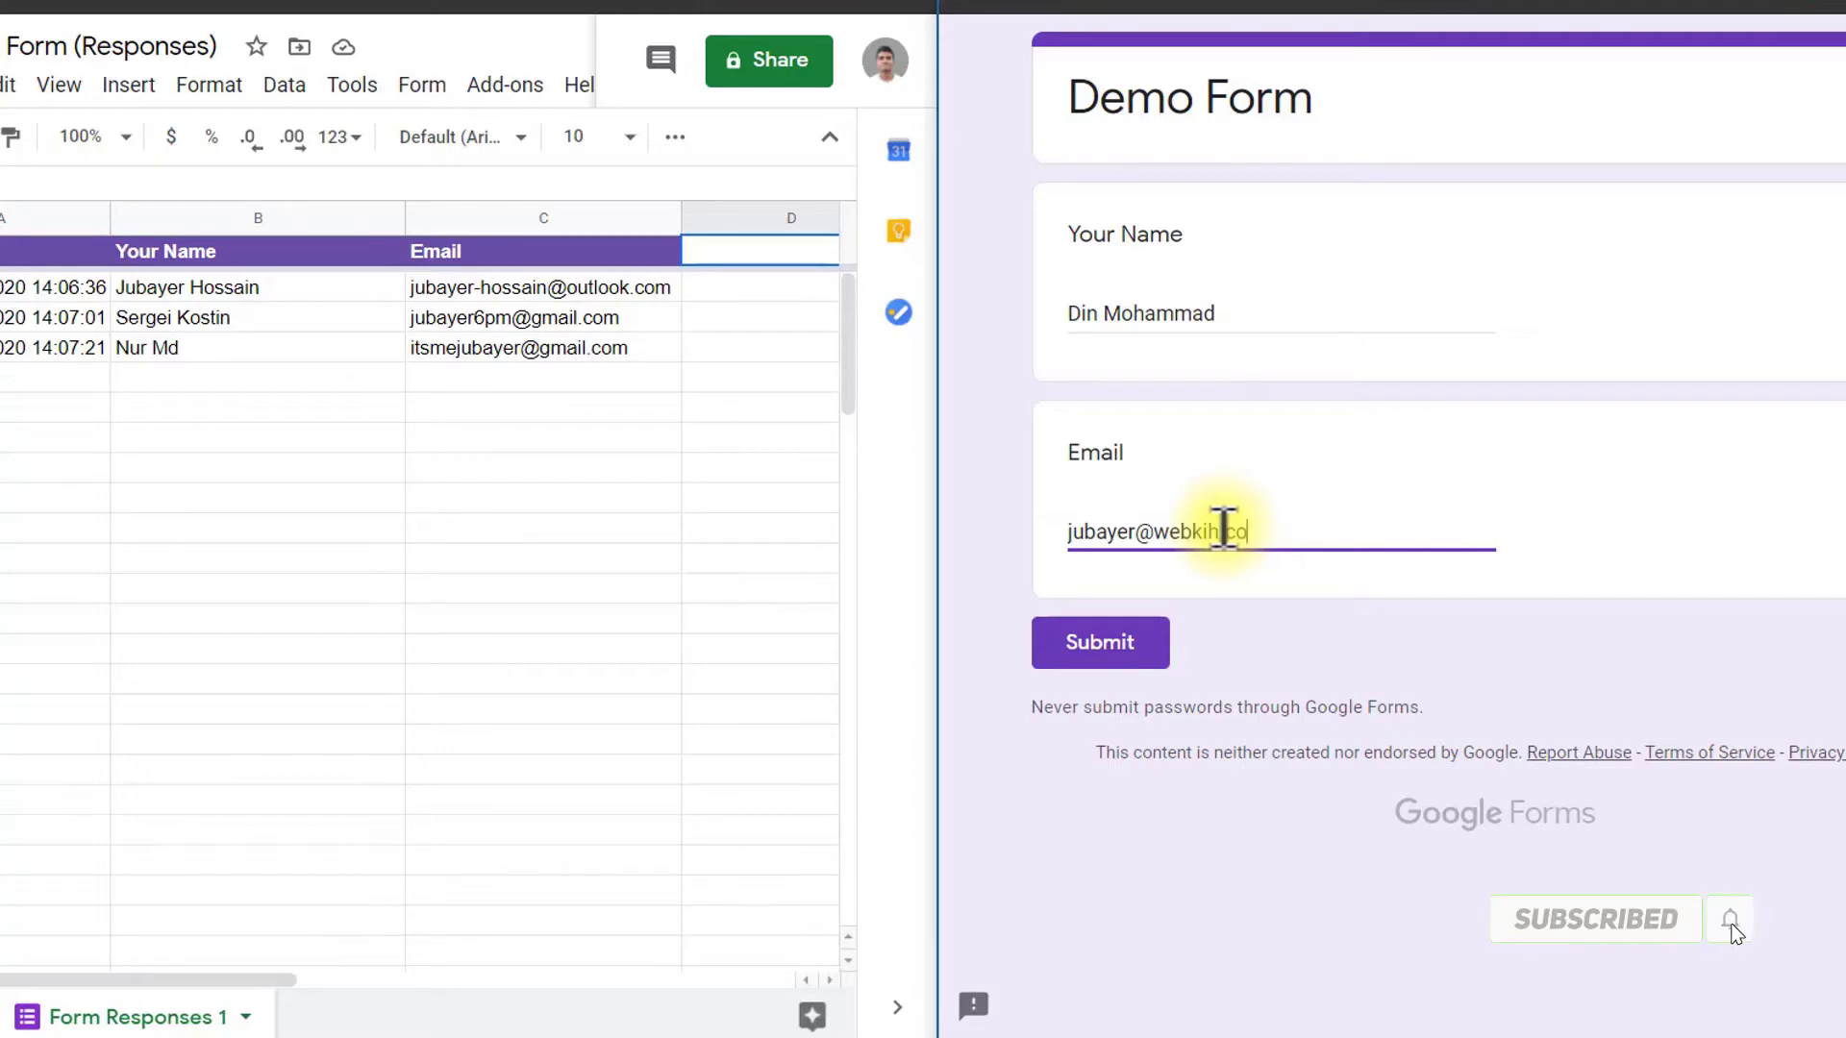
left_click(1125, 653)
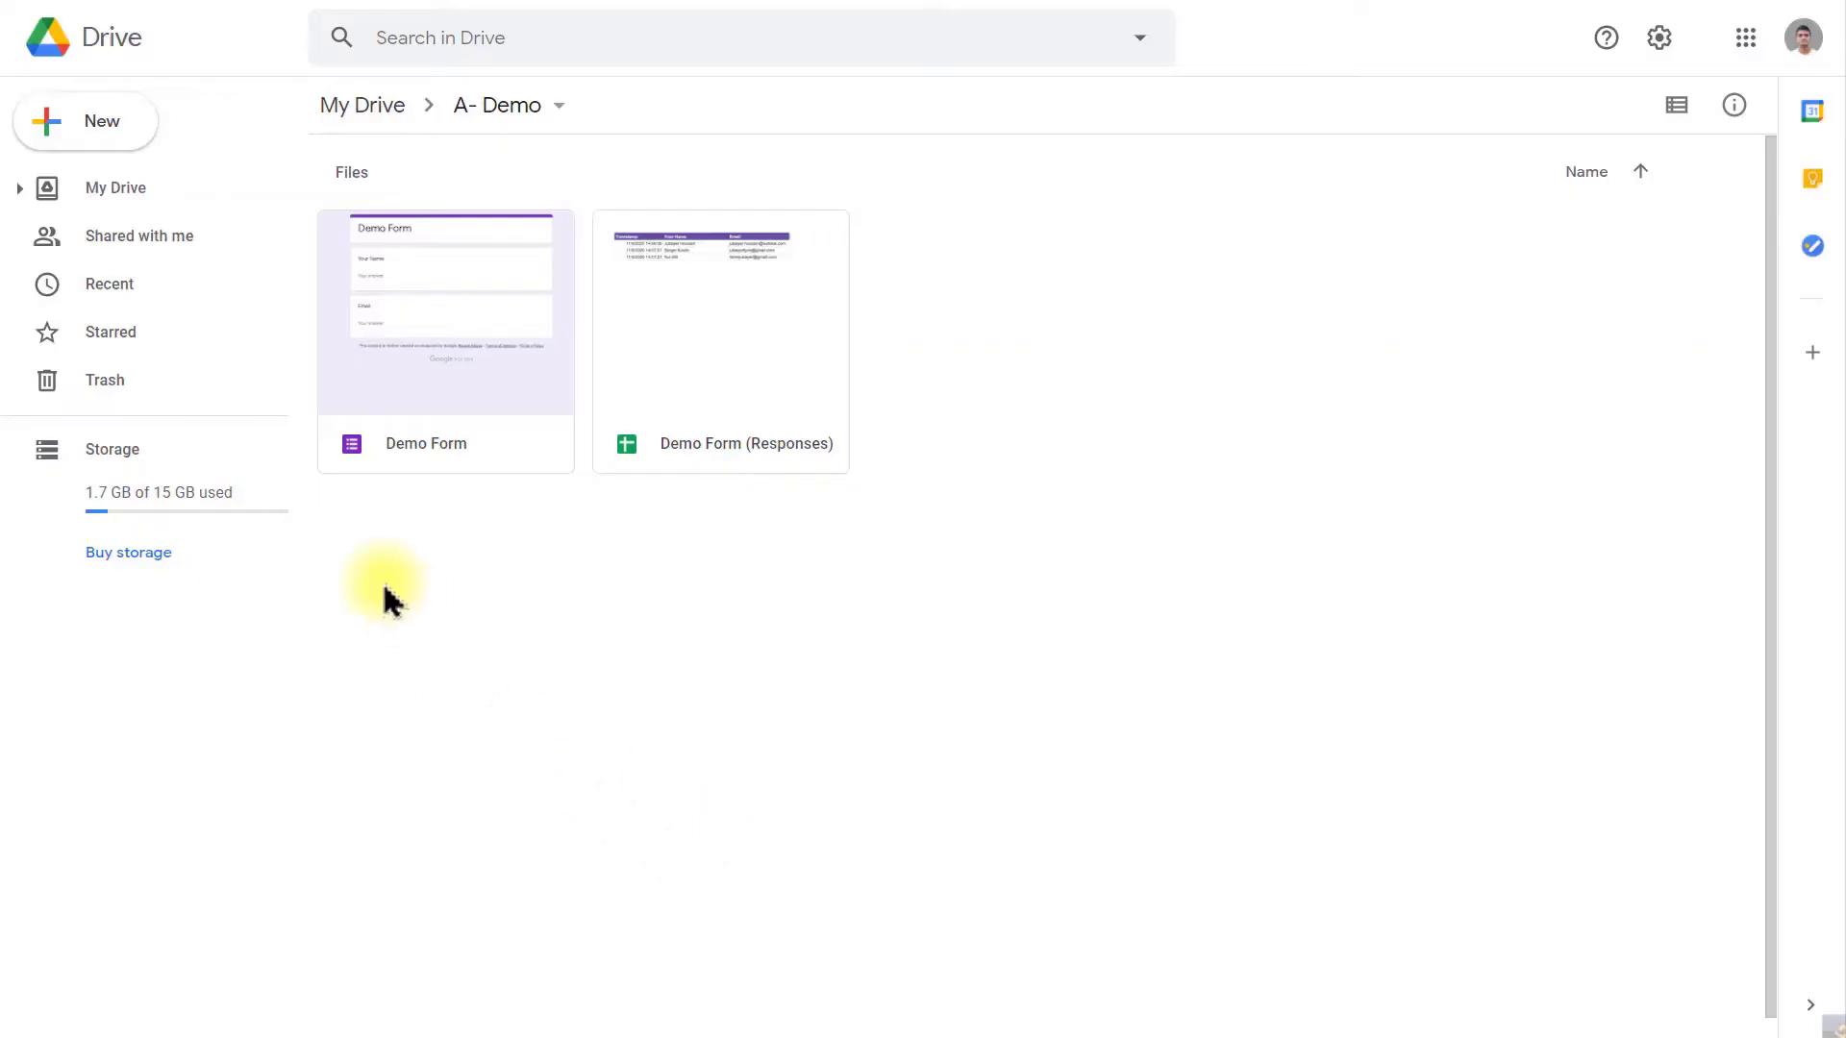
Step: Create a blank Google Slides presentation via New > Google Slides in A- Demo
left_click(97, 144)
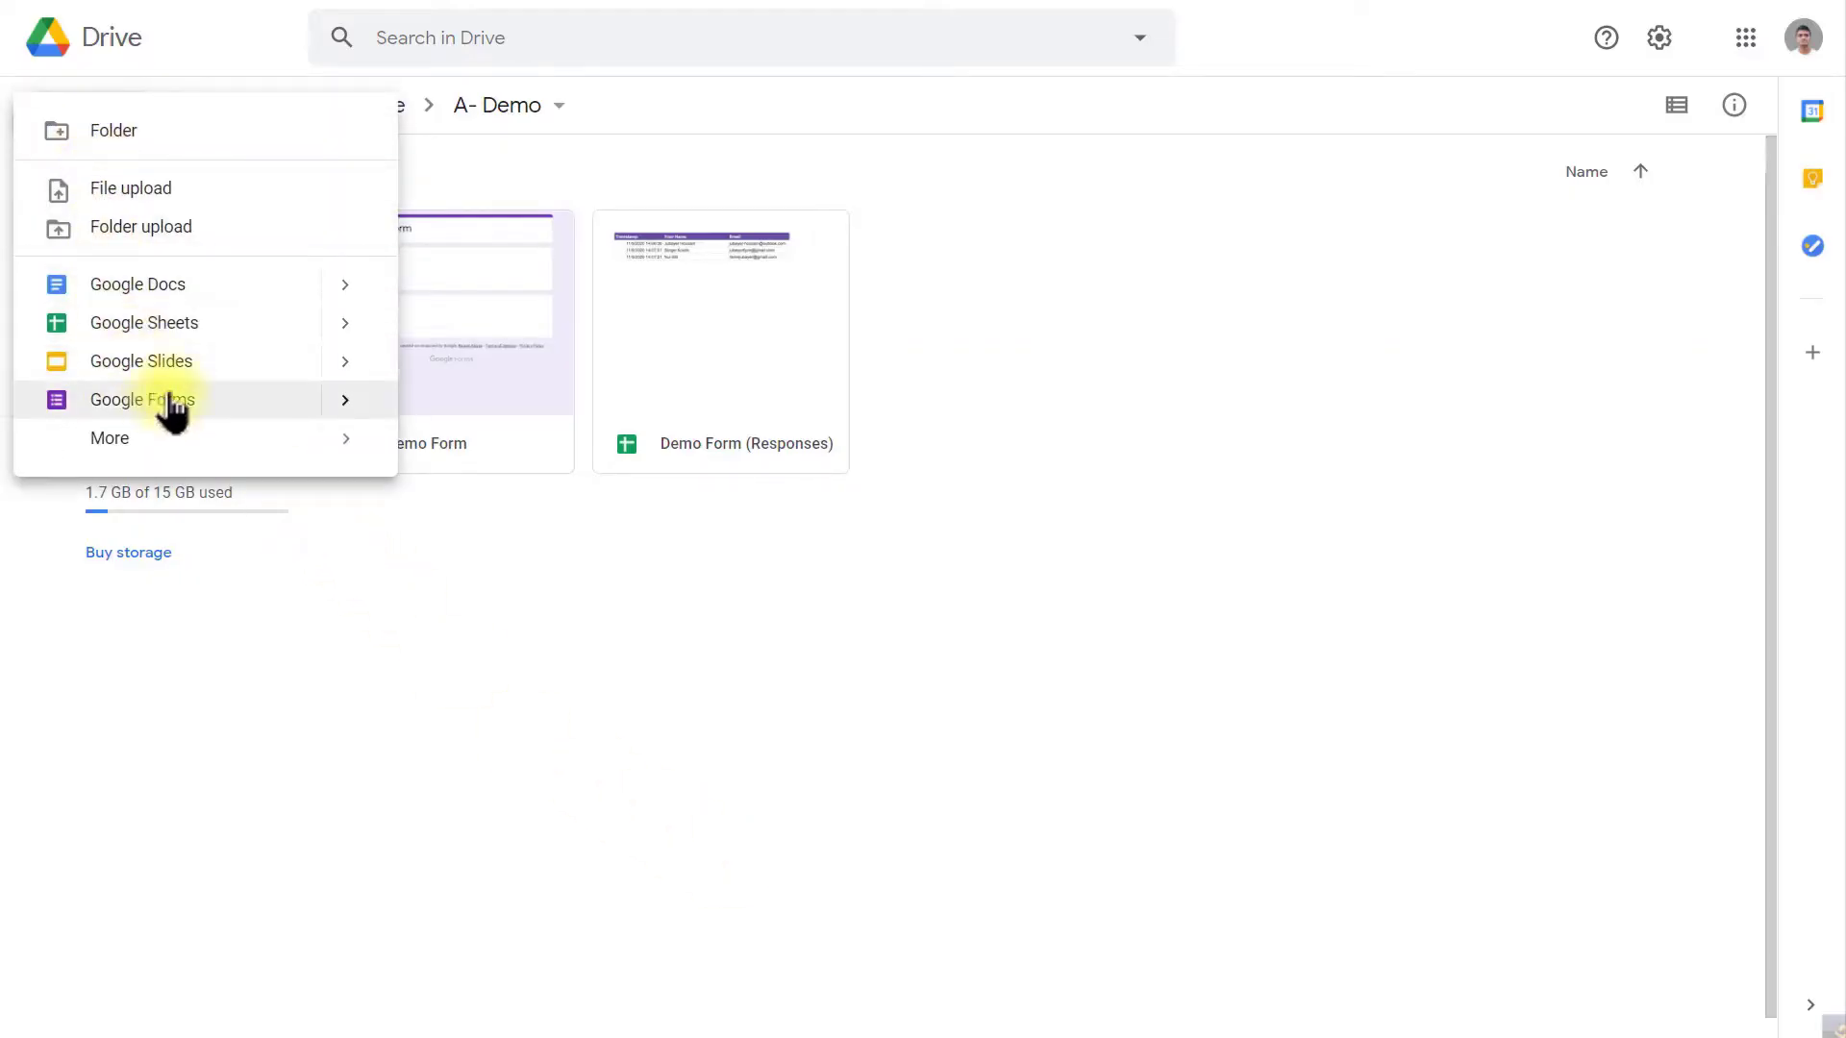
mouse_move(337, 366)
left_click(465, 385)
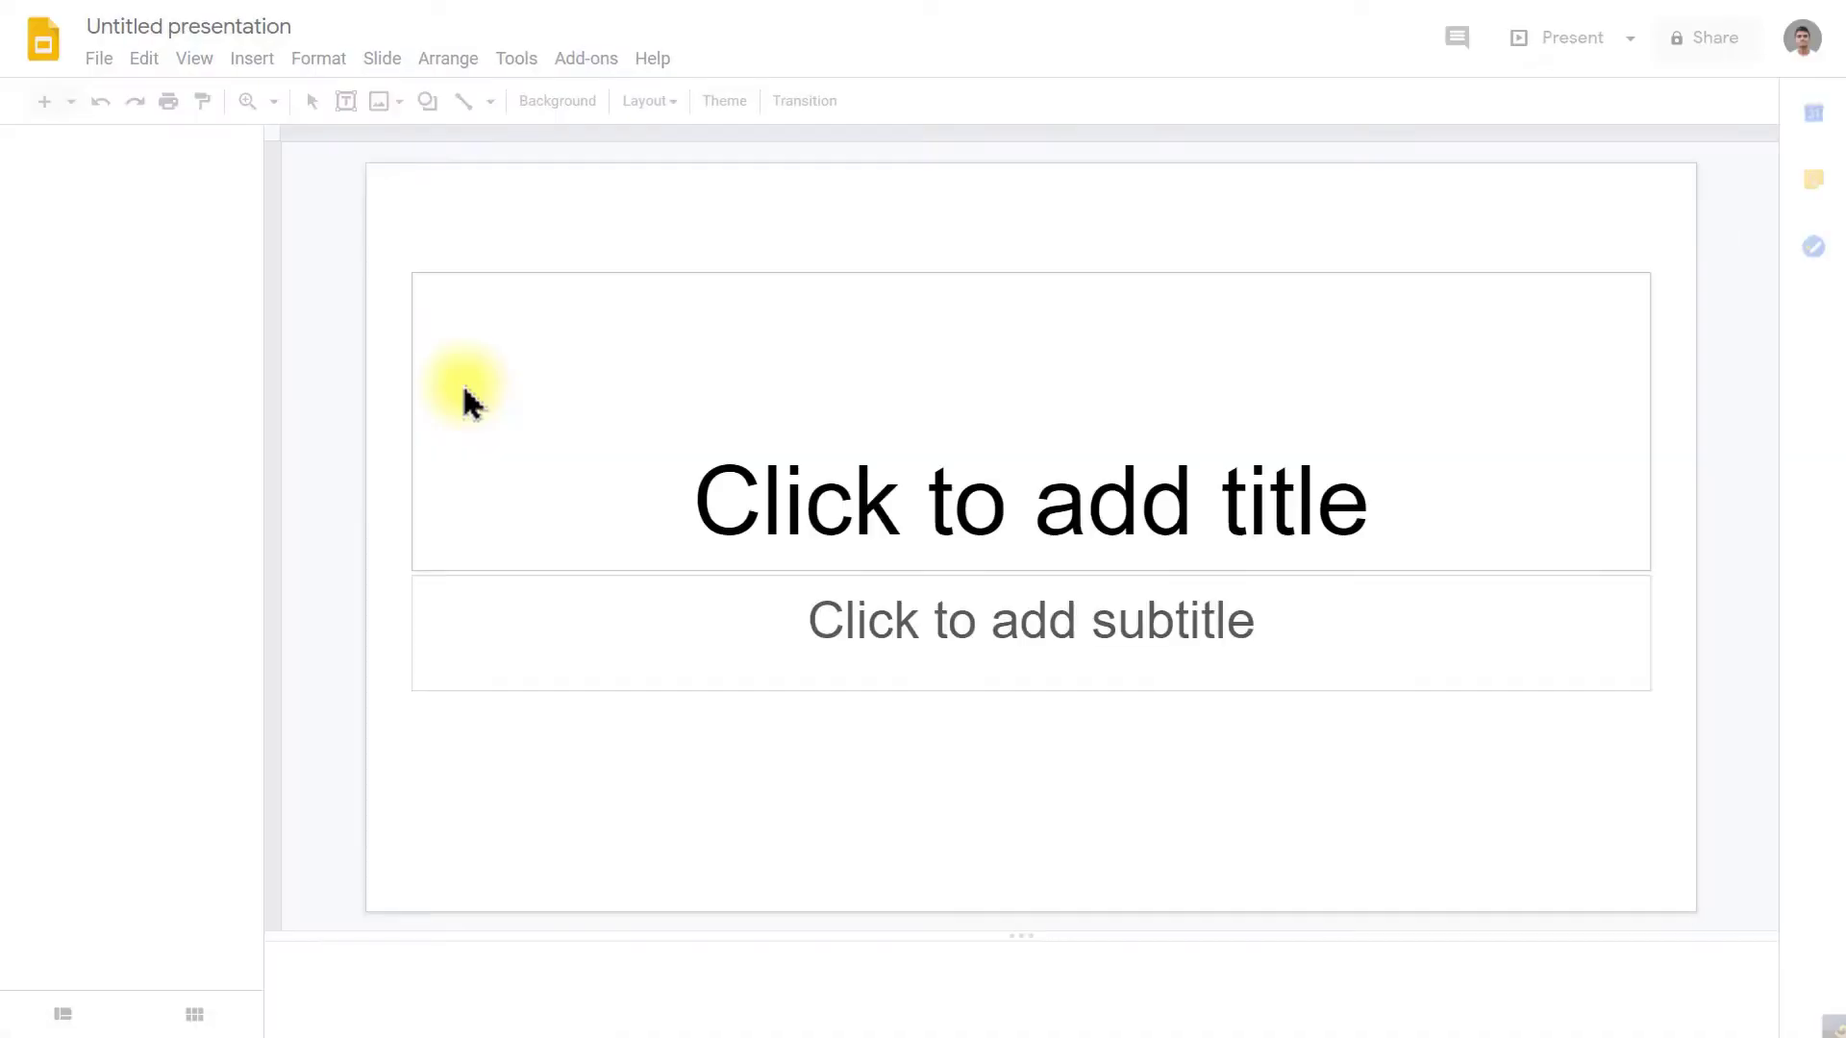
Step: Apply the Shift theme and set the title to Congratulations in bold black text
left_click(1582, 550)
left_click(966, 531)
type("Congratu")
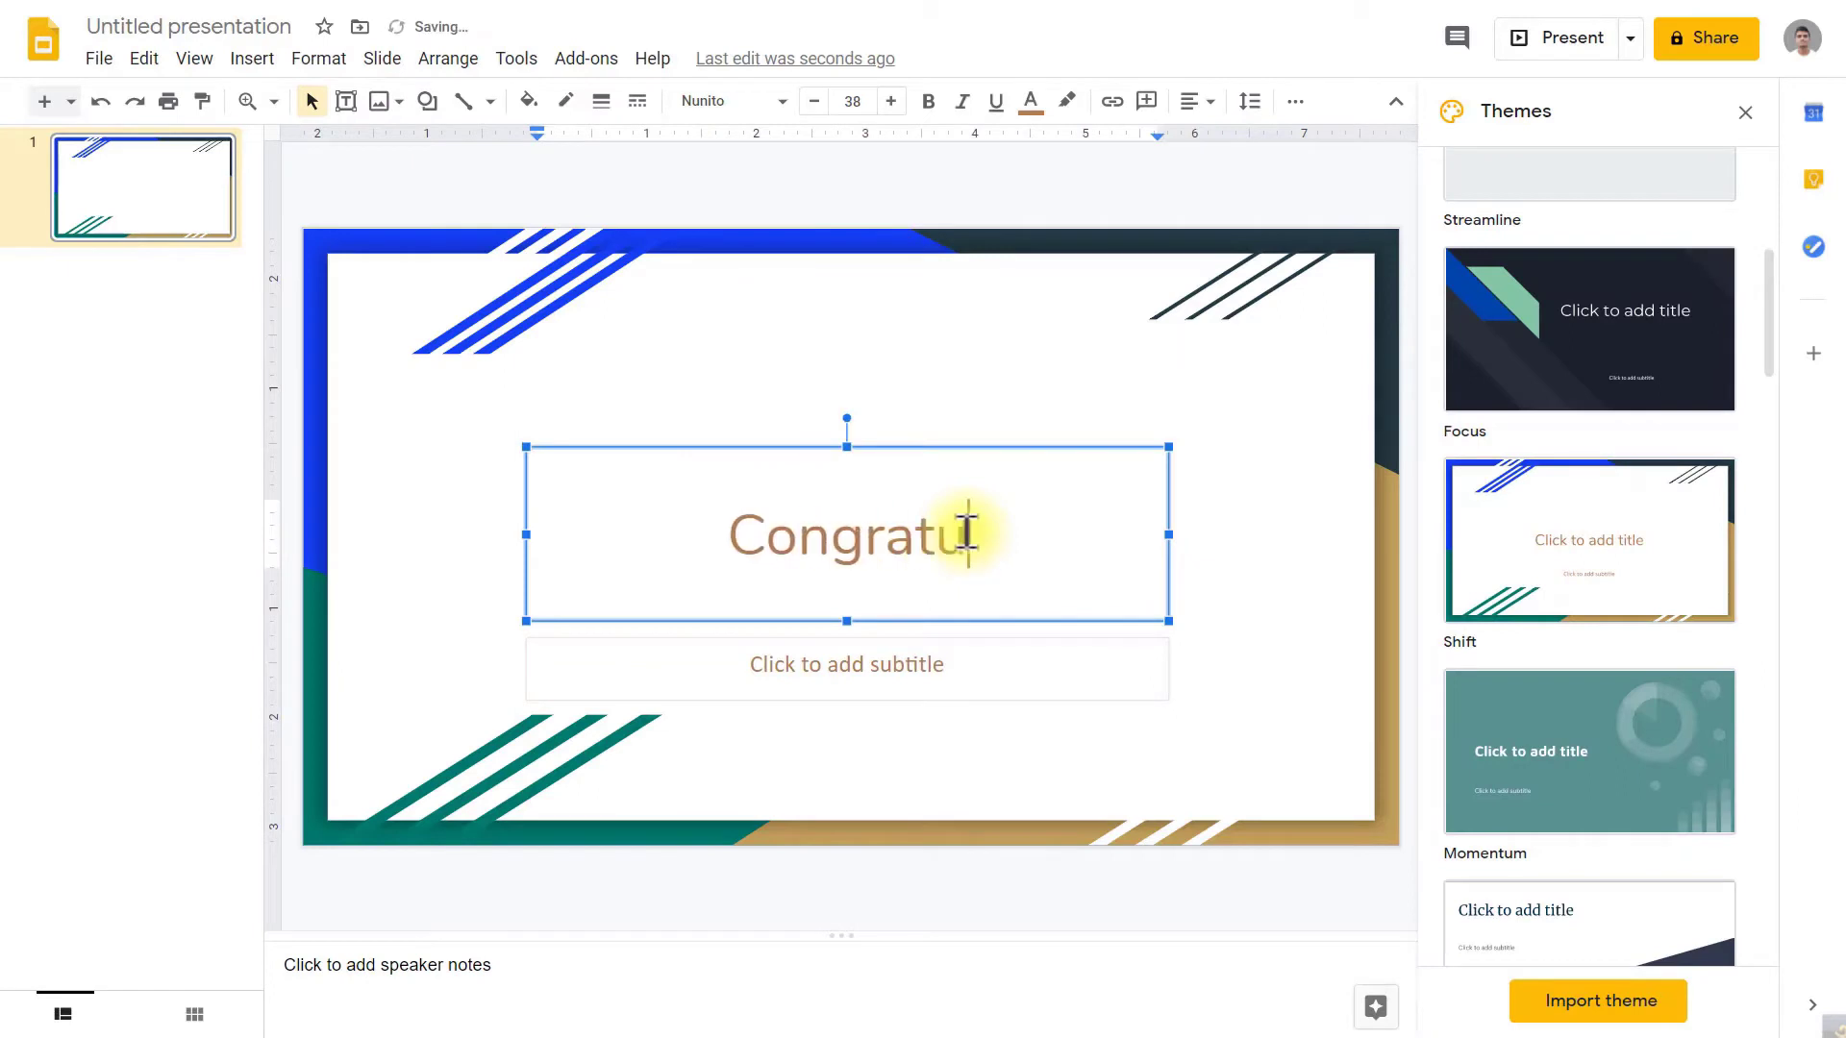
type("lations")
key("ctrl+a")
left_click(929, 102)
left_click(1030, 102)
left_click(1041, 197)
Step: Write the subtitle 'You've successfully completed the course on DEMO!' and move the title higher
left_click(912, 674)
type("You've successfully completed the course on DEMO!")
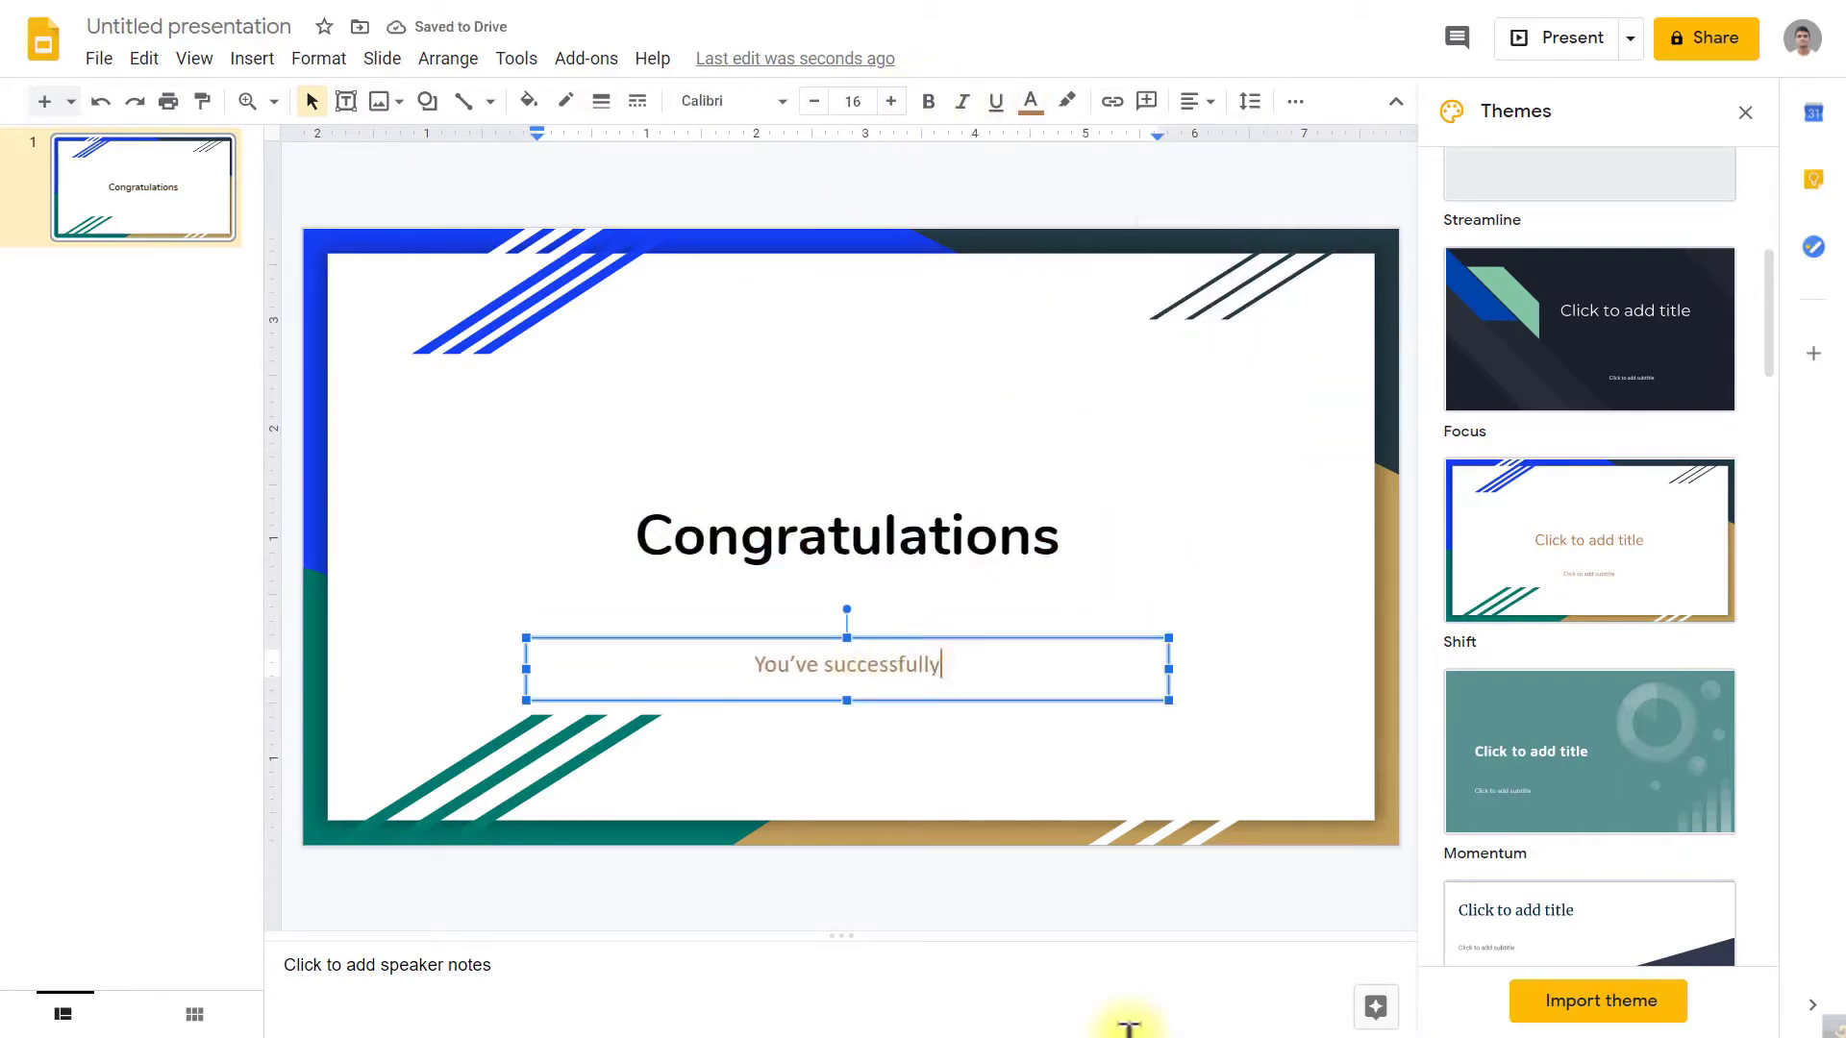
left_click(735, 606)
left_click_drag(736, 606, 727, 513)
left_click(462, 414)
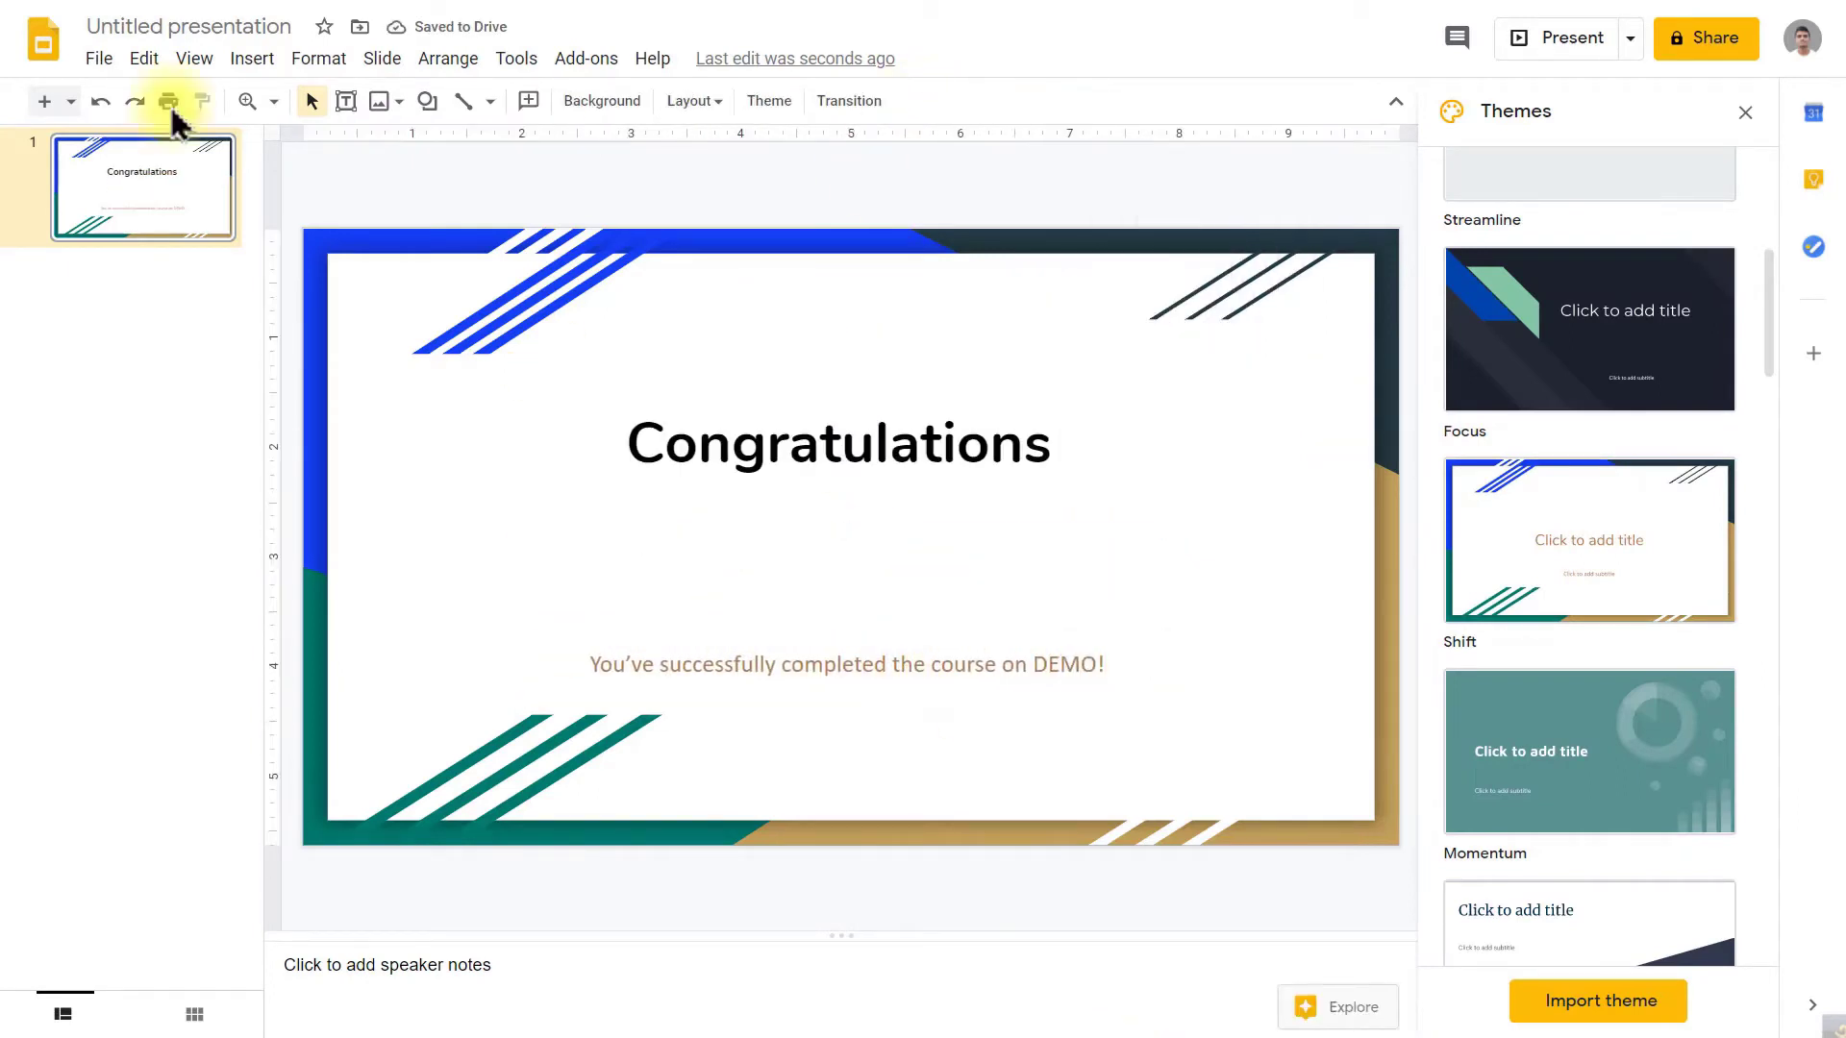
Step: Draw a text box between title and subtitle holding the <<Participant Name>> placeholder
left_click(252, 60)
left_click(307, 141)
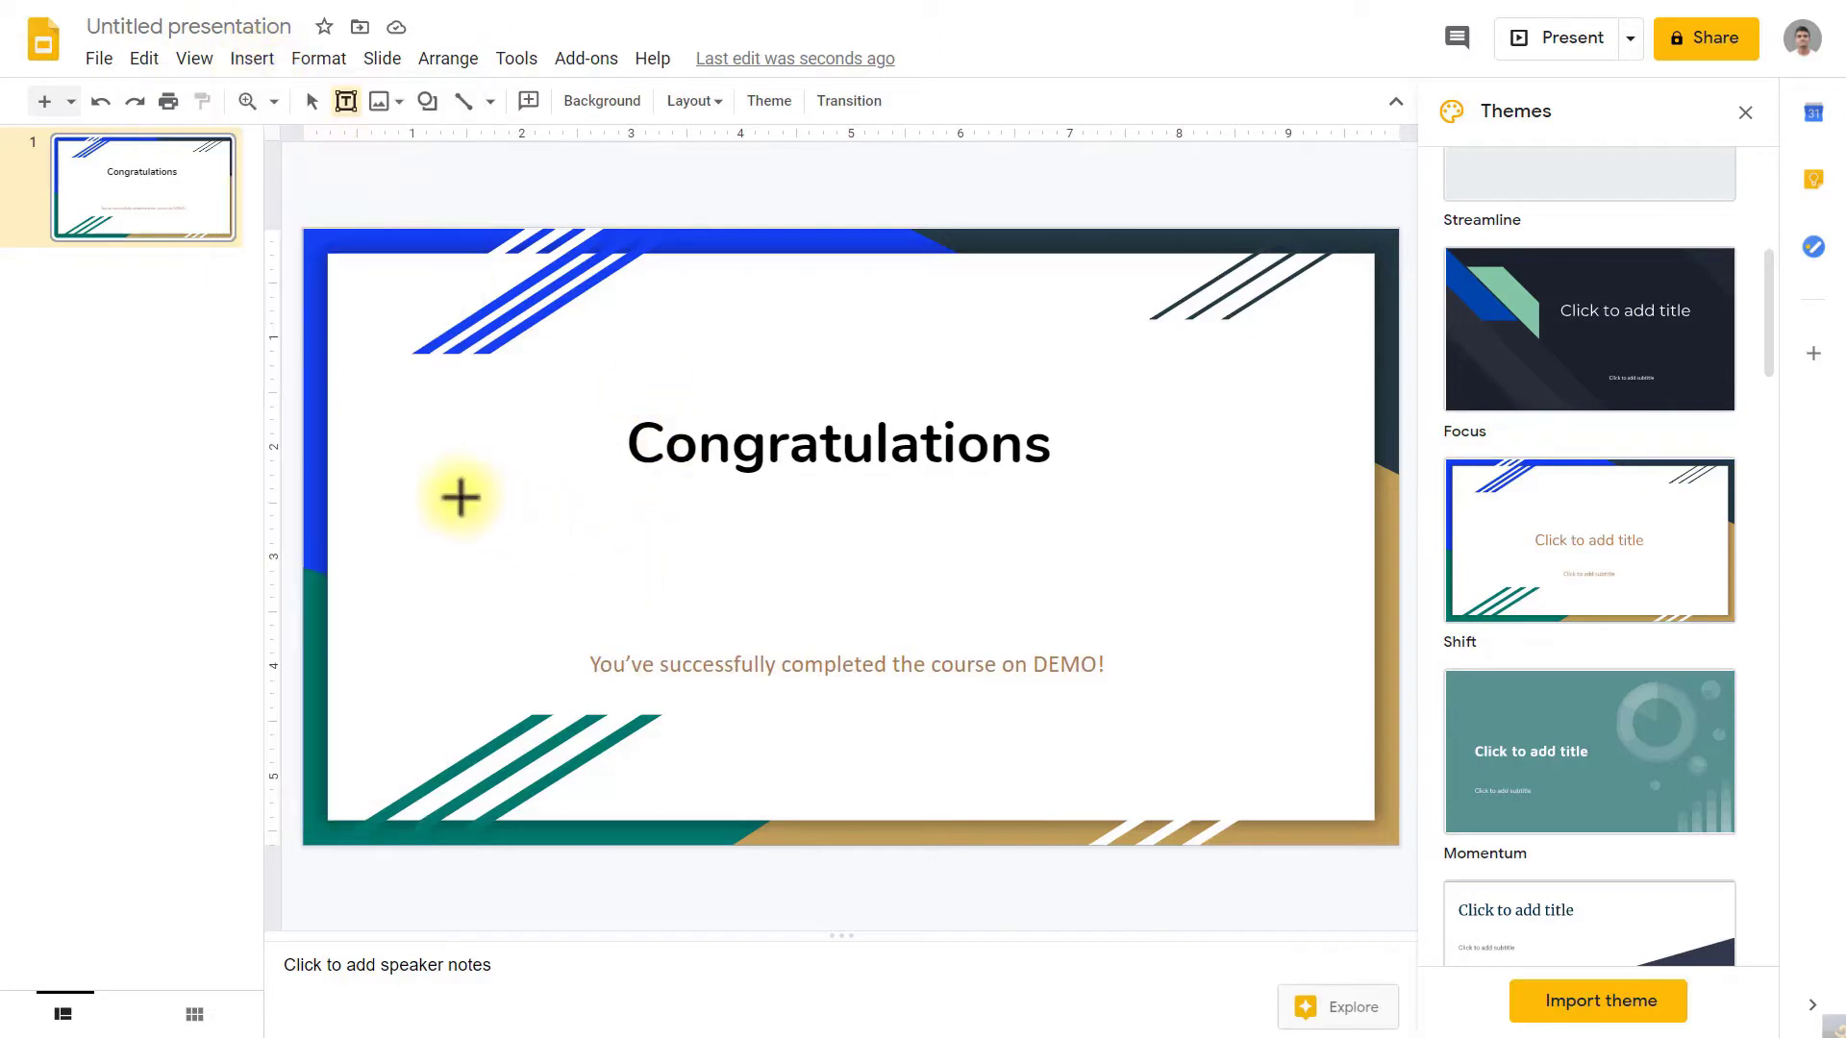
left_click_drag(460, 497, 1215, 589)
type("<<Participant Name>>")
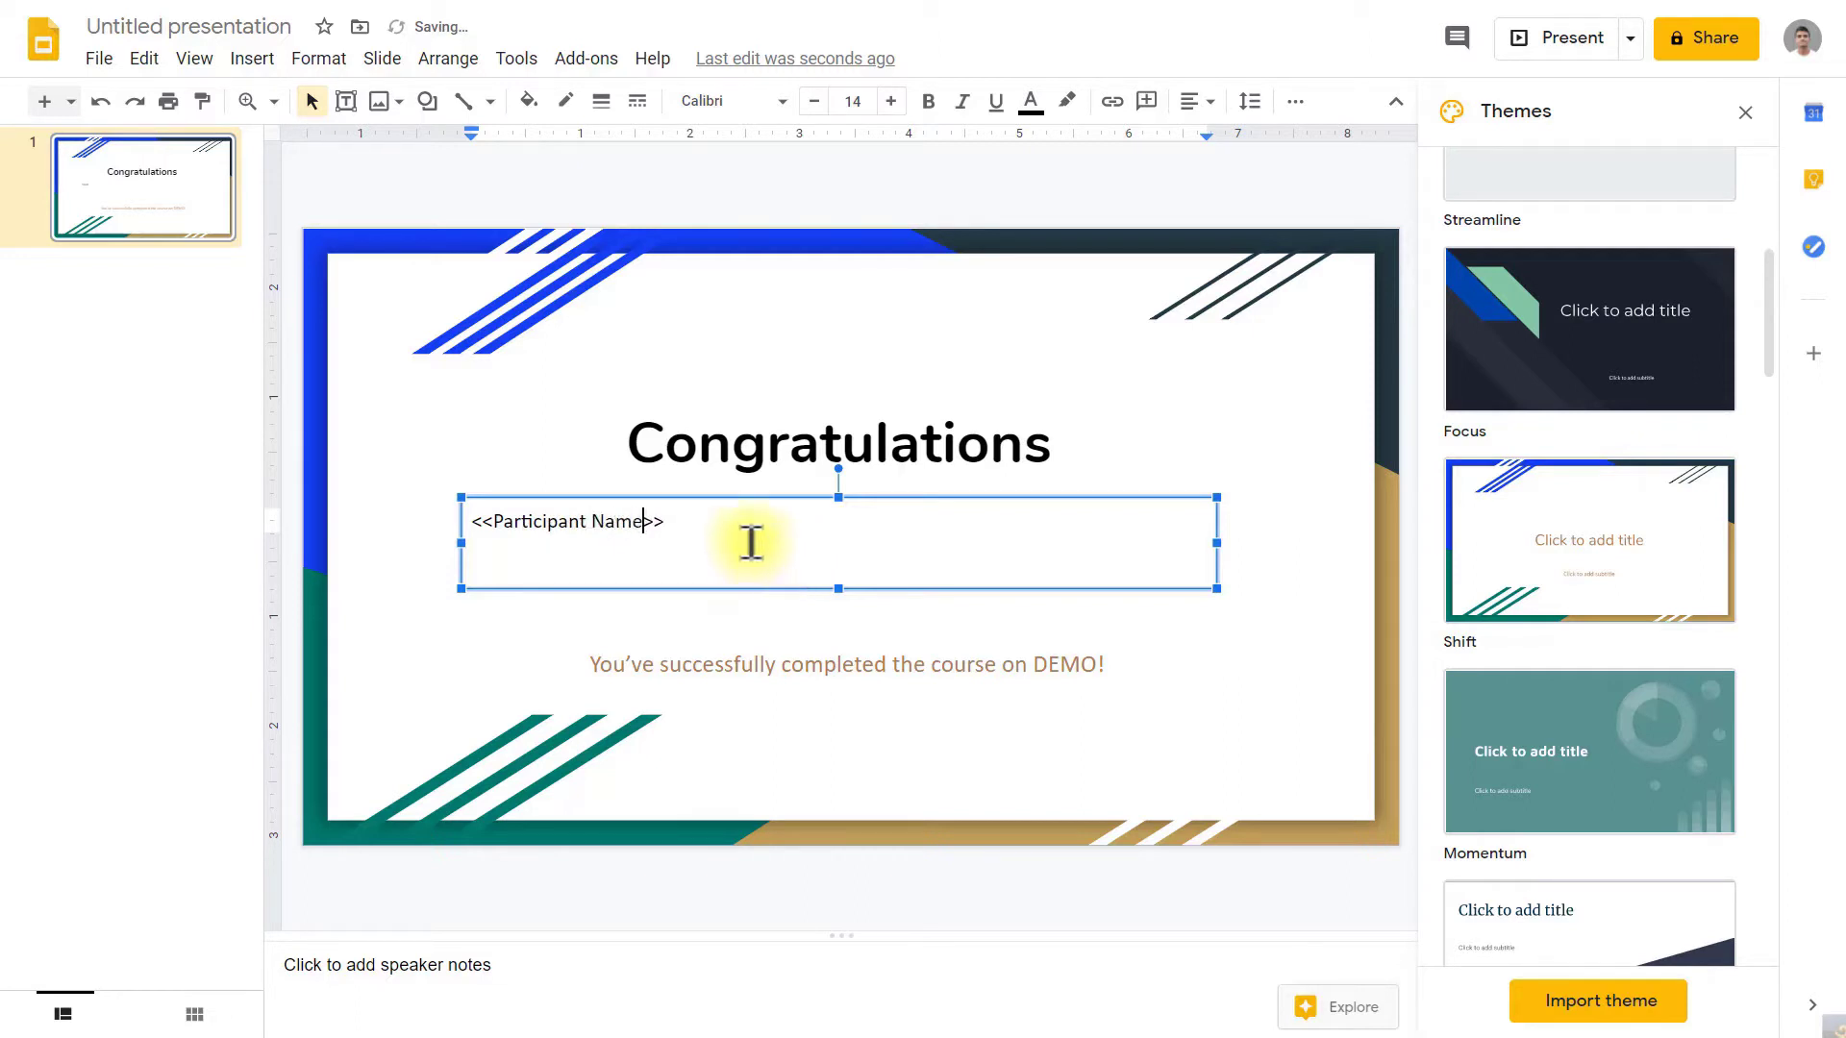
Step: Centre the <<Participant Name>> text and enlarge its font to 21 pt
key("ctrl+a")
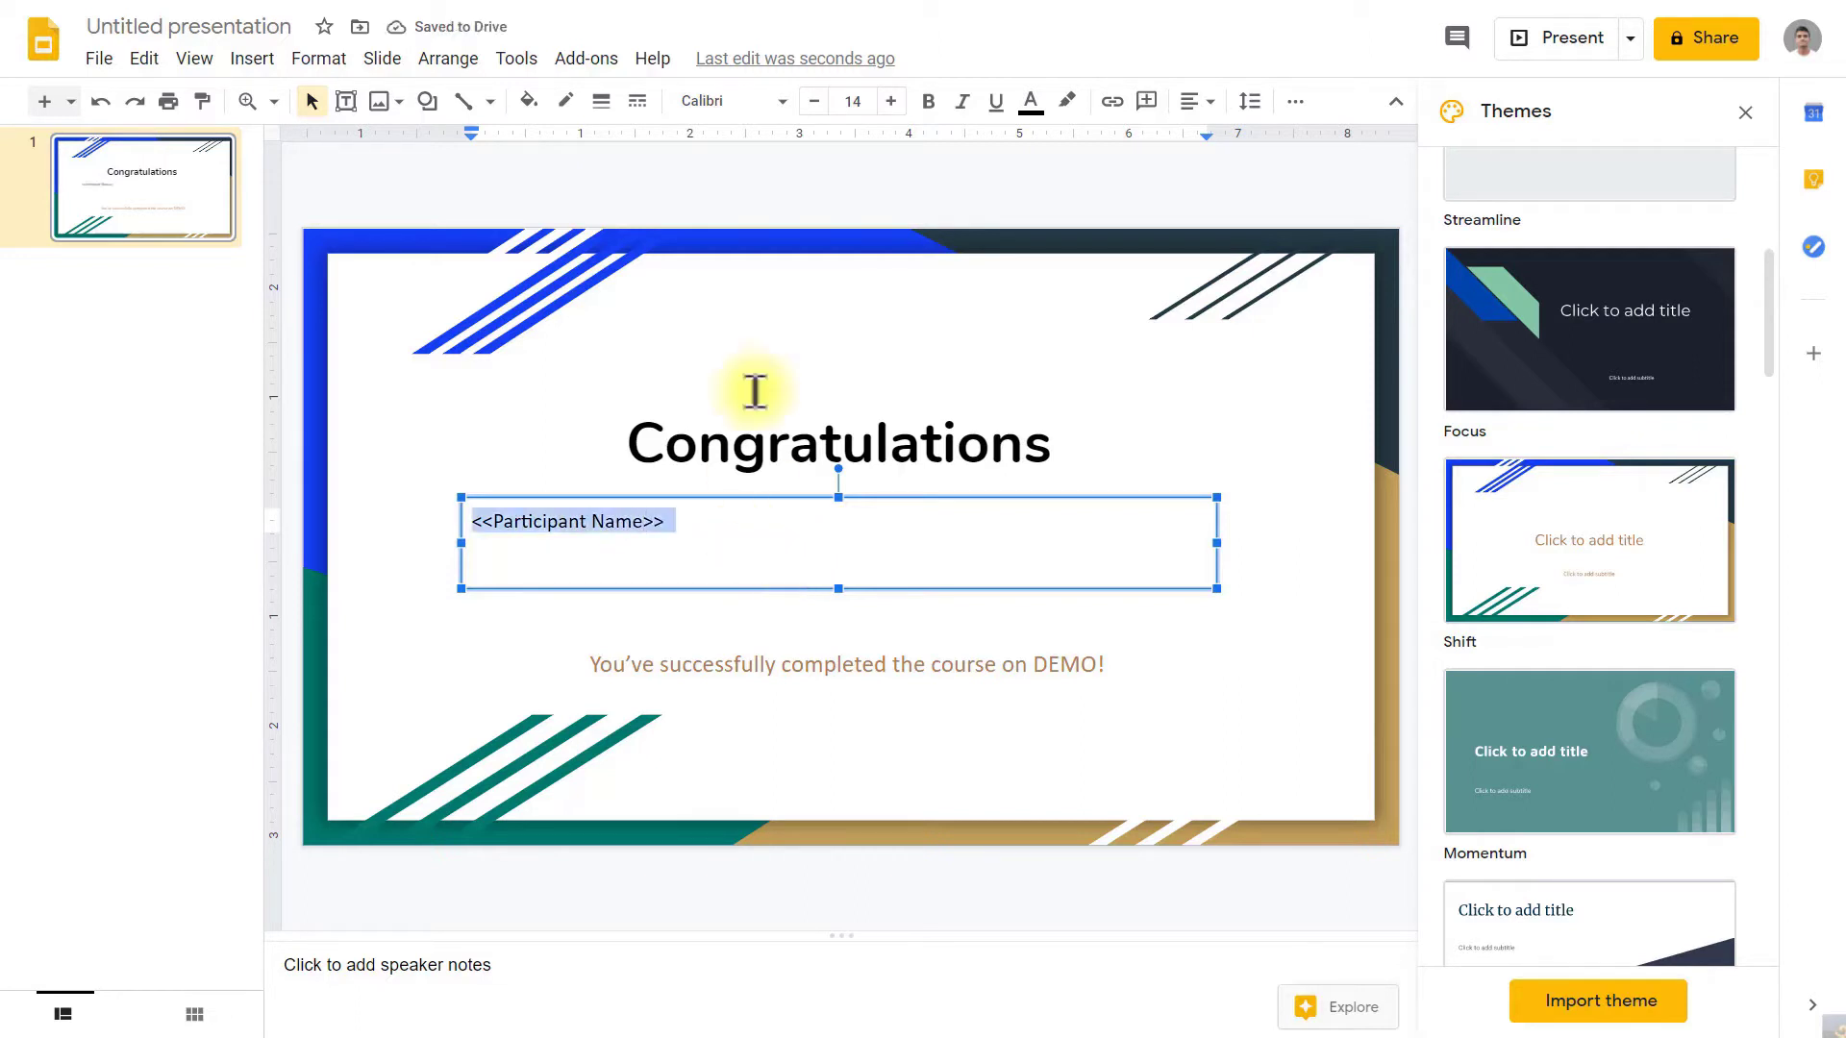
left_click(1195, 101)
left_click(1231, 141)
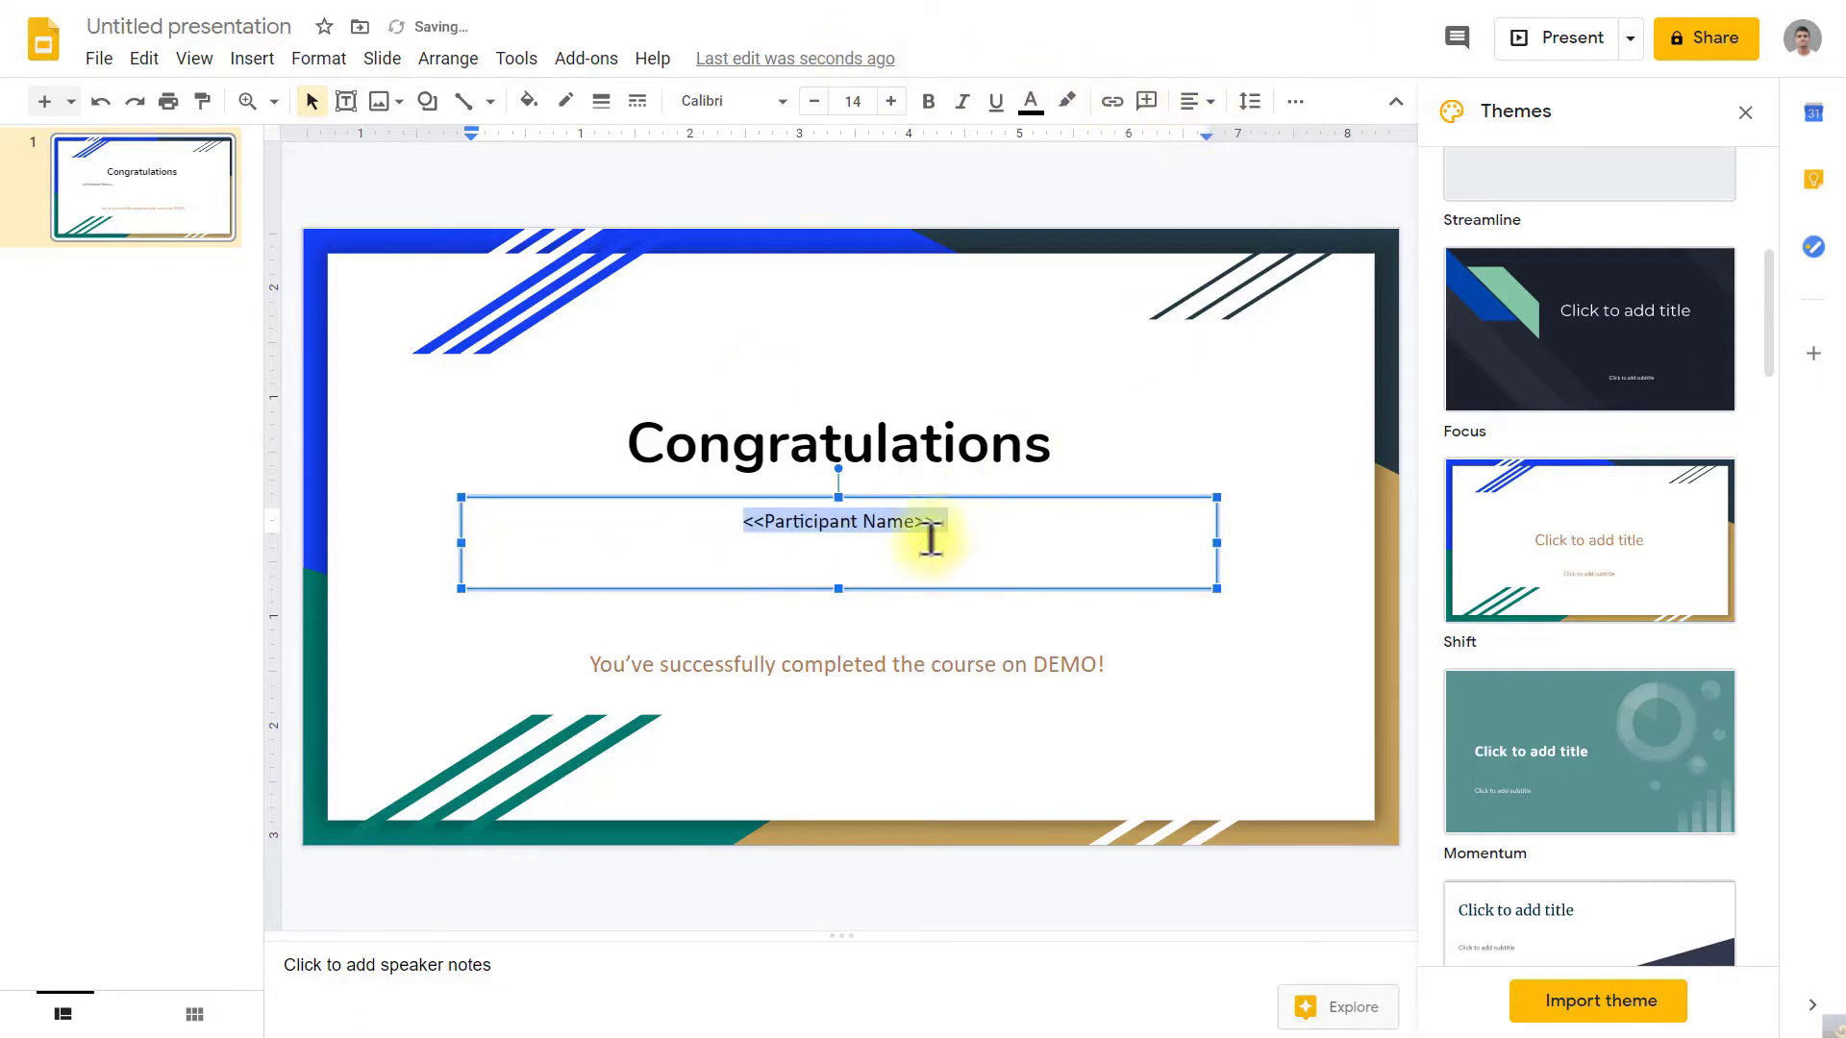
left_click(891, 101)
left_click(891, 101)
left_click(891, 101)
left_click(891, 101)
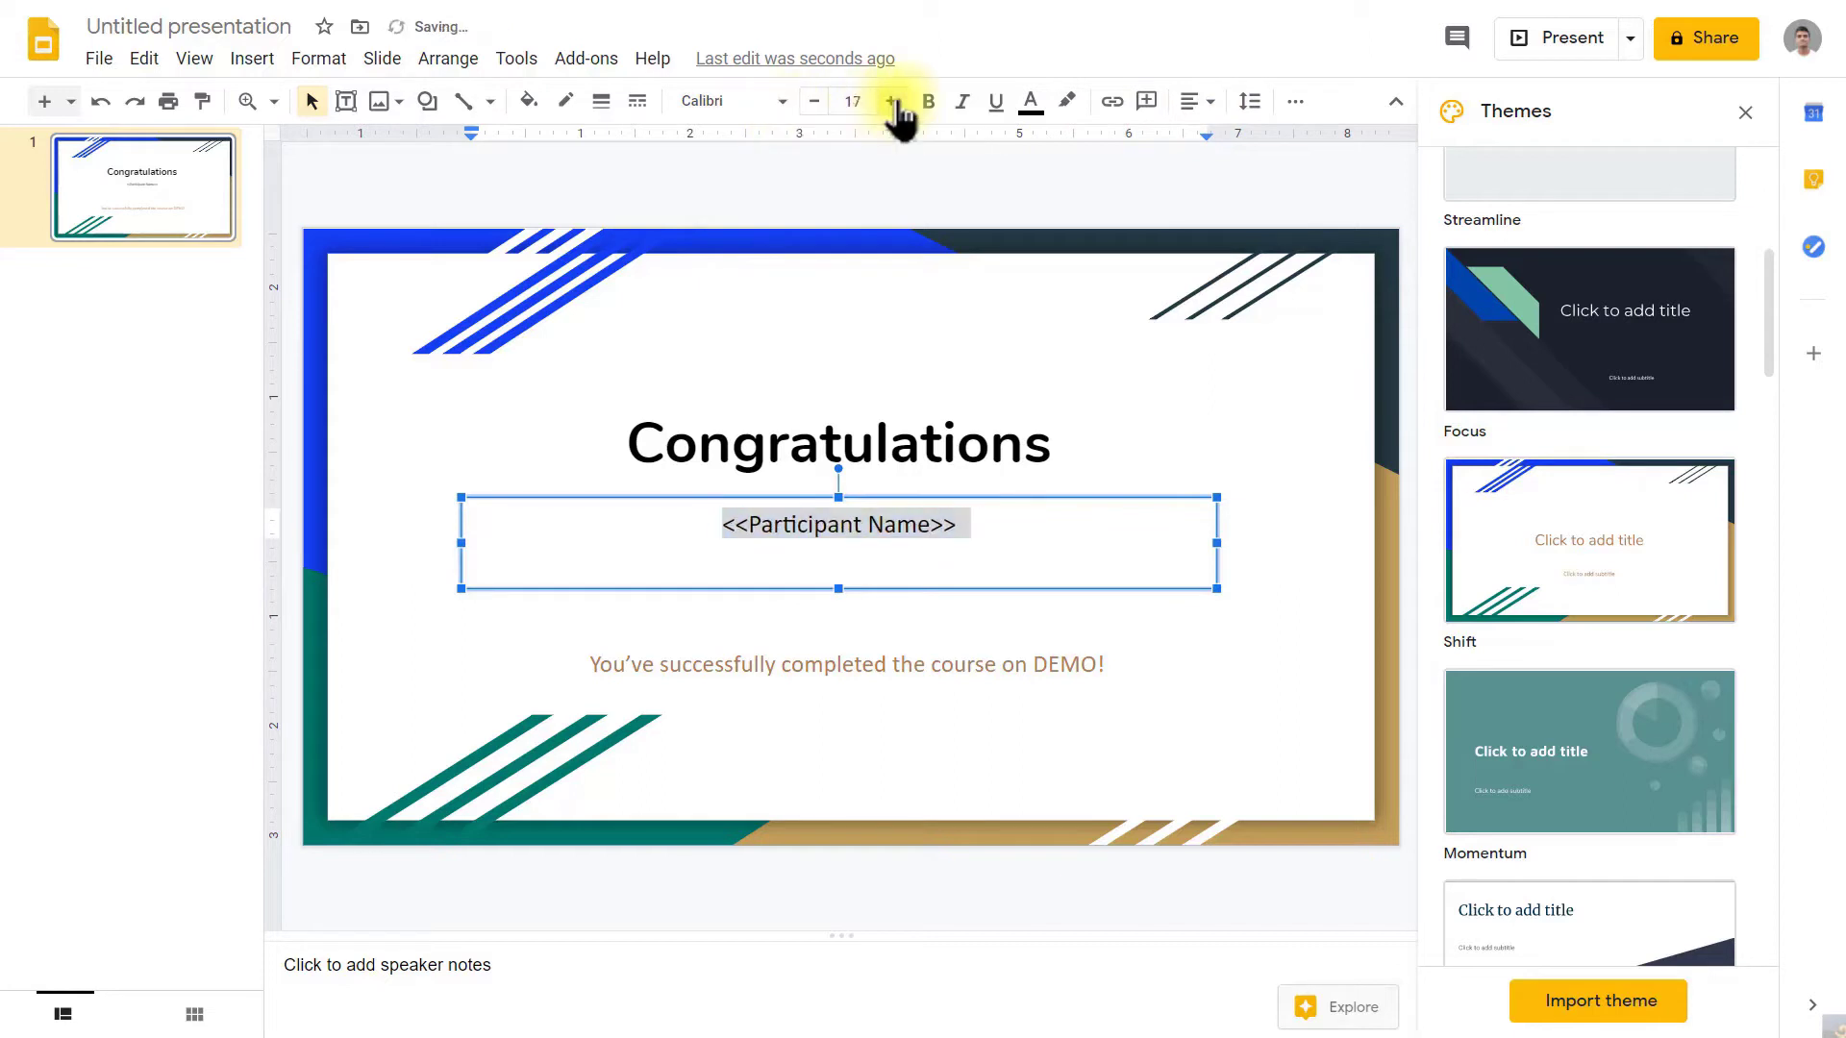
left_click(892, 101)
left_click(891, 101)
left_click(891, 101)
left_click(1005, 545)
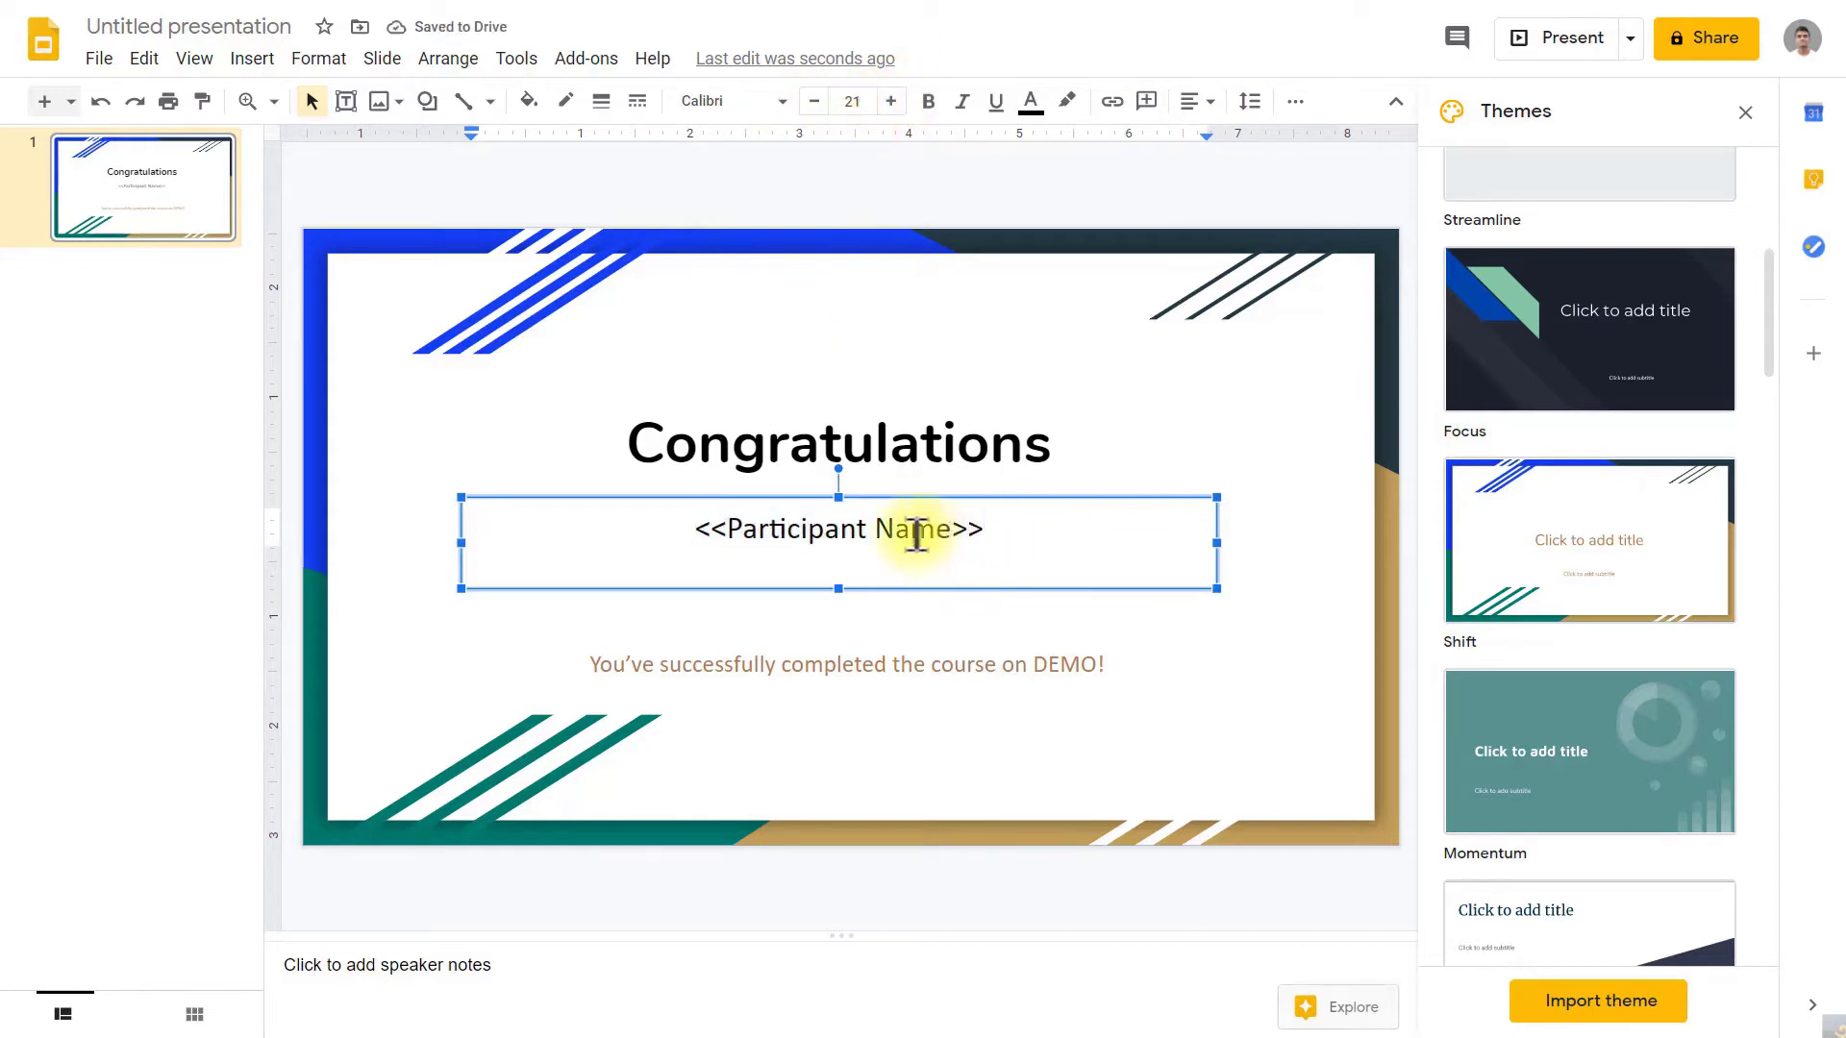
left_click(1013, 643)
Step: Rename the Untitled presentation to Congratulations
left_click(135, 650)
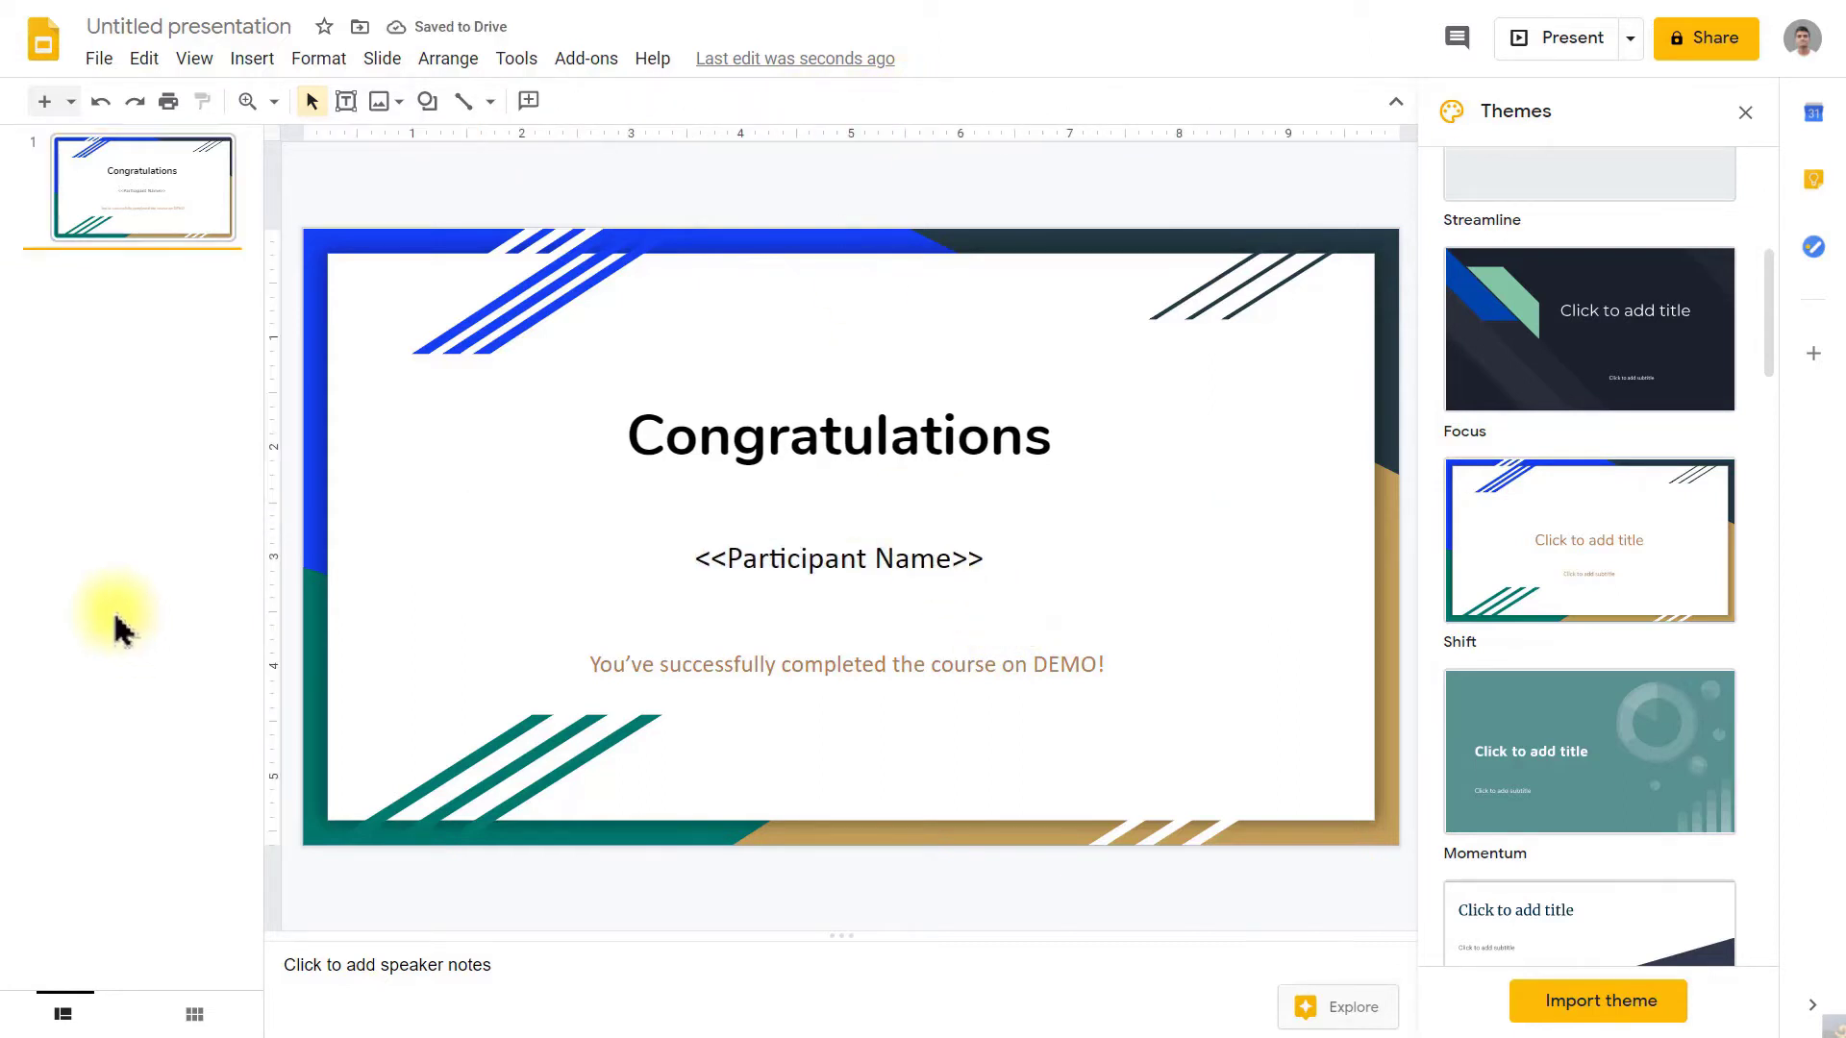
left_click(123, 26)
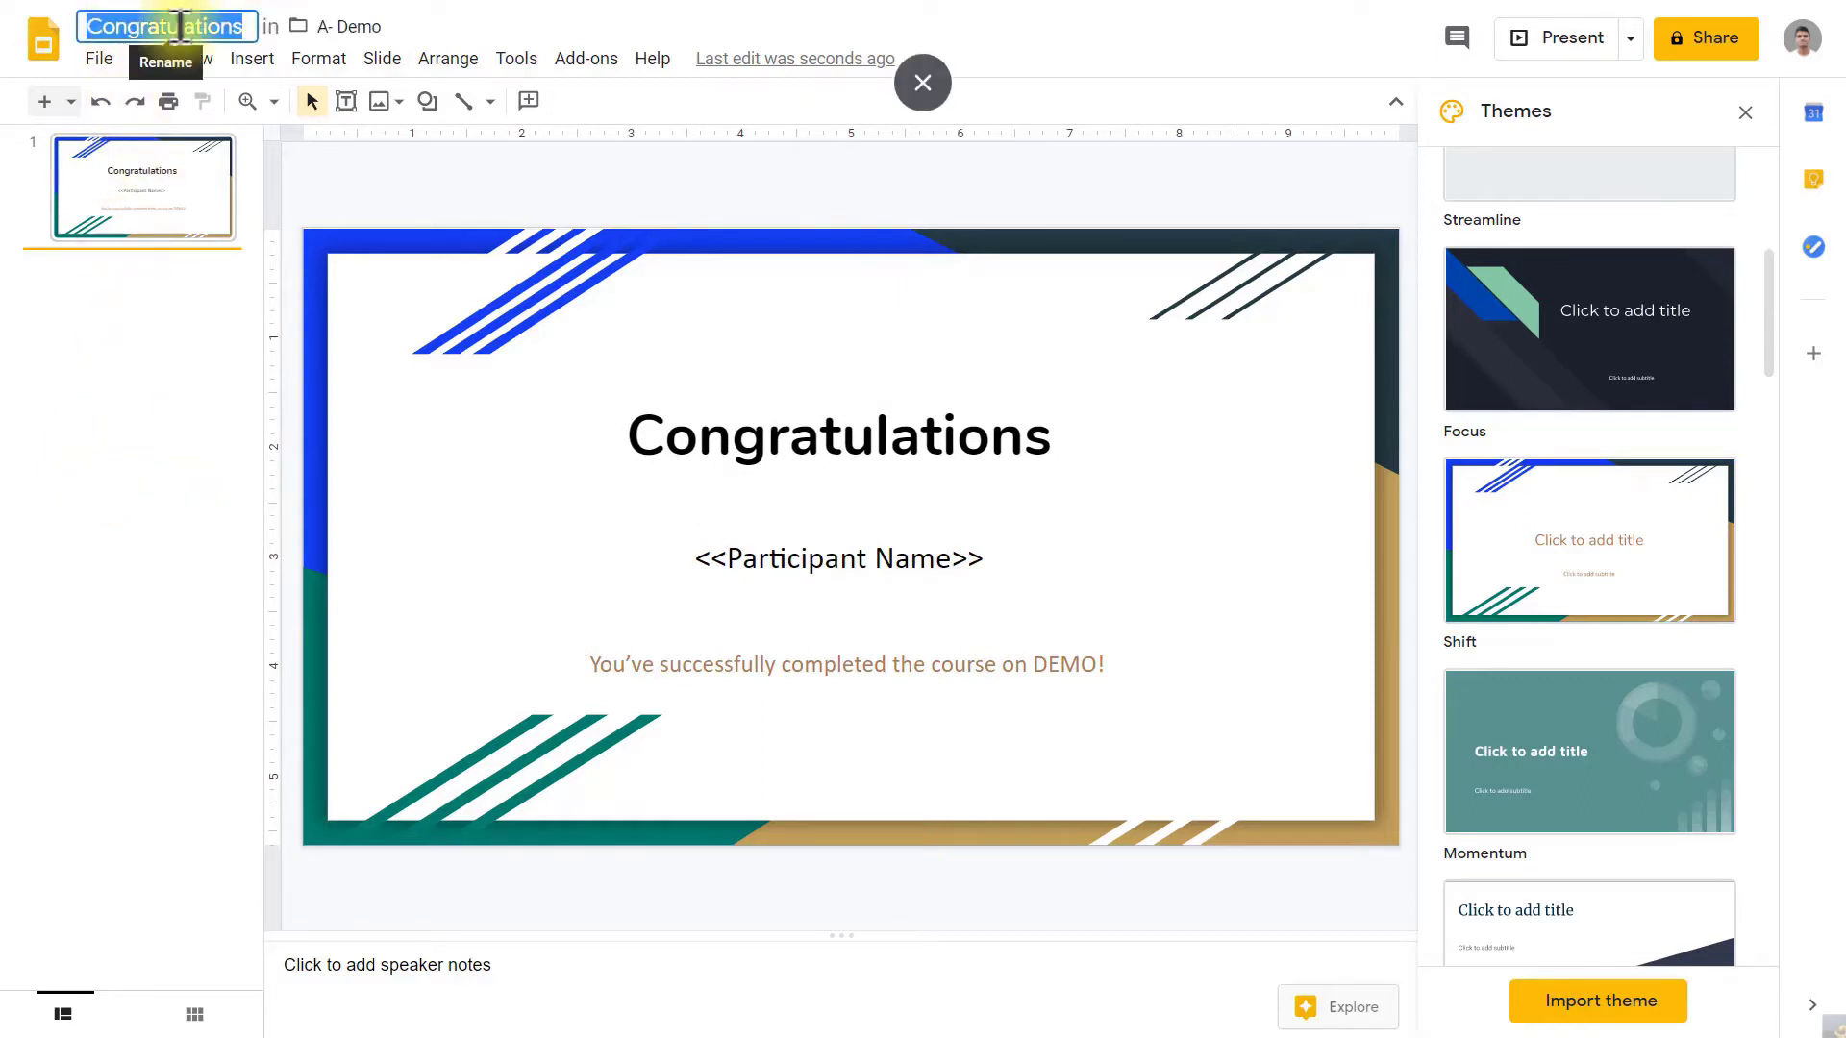
left_click(182, 29)
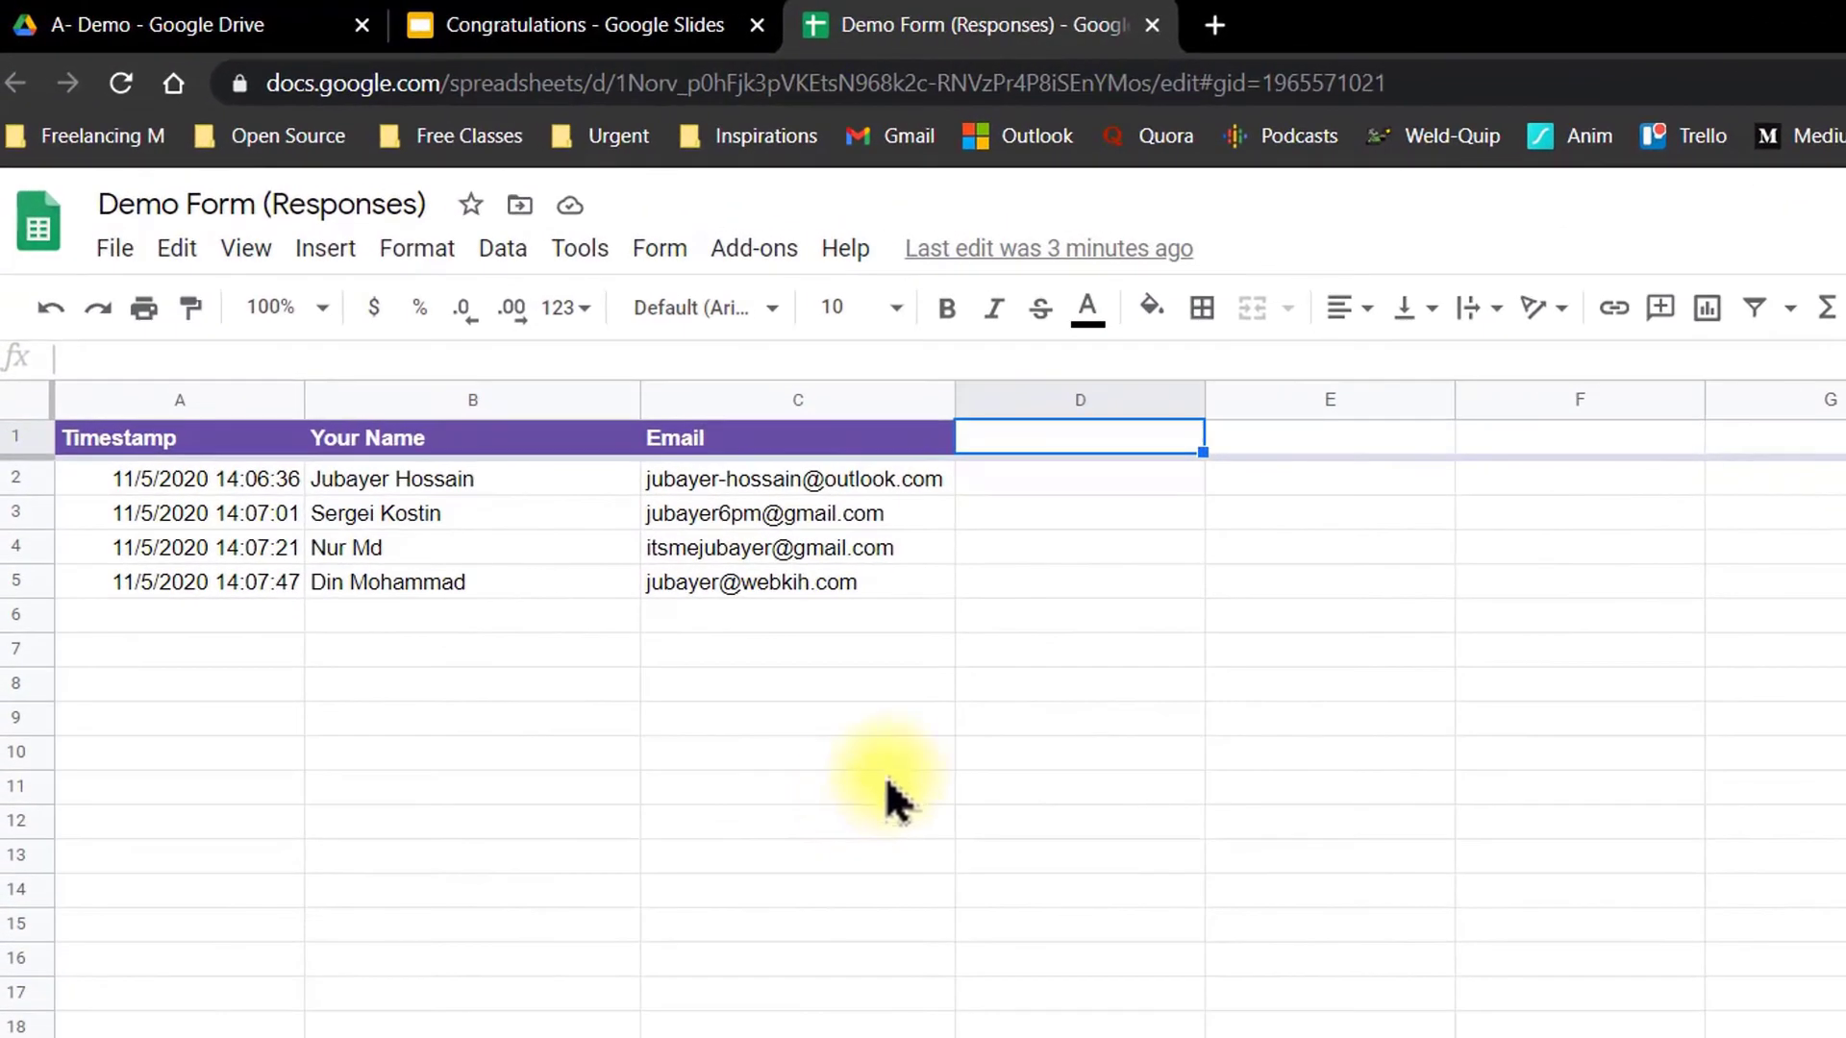
Step: Copy the Demo Form (Responses) sheet's web address
left_click(1418, 83)
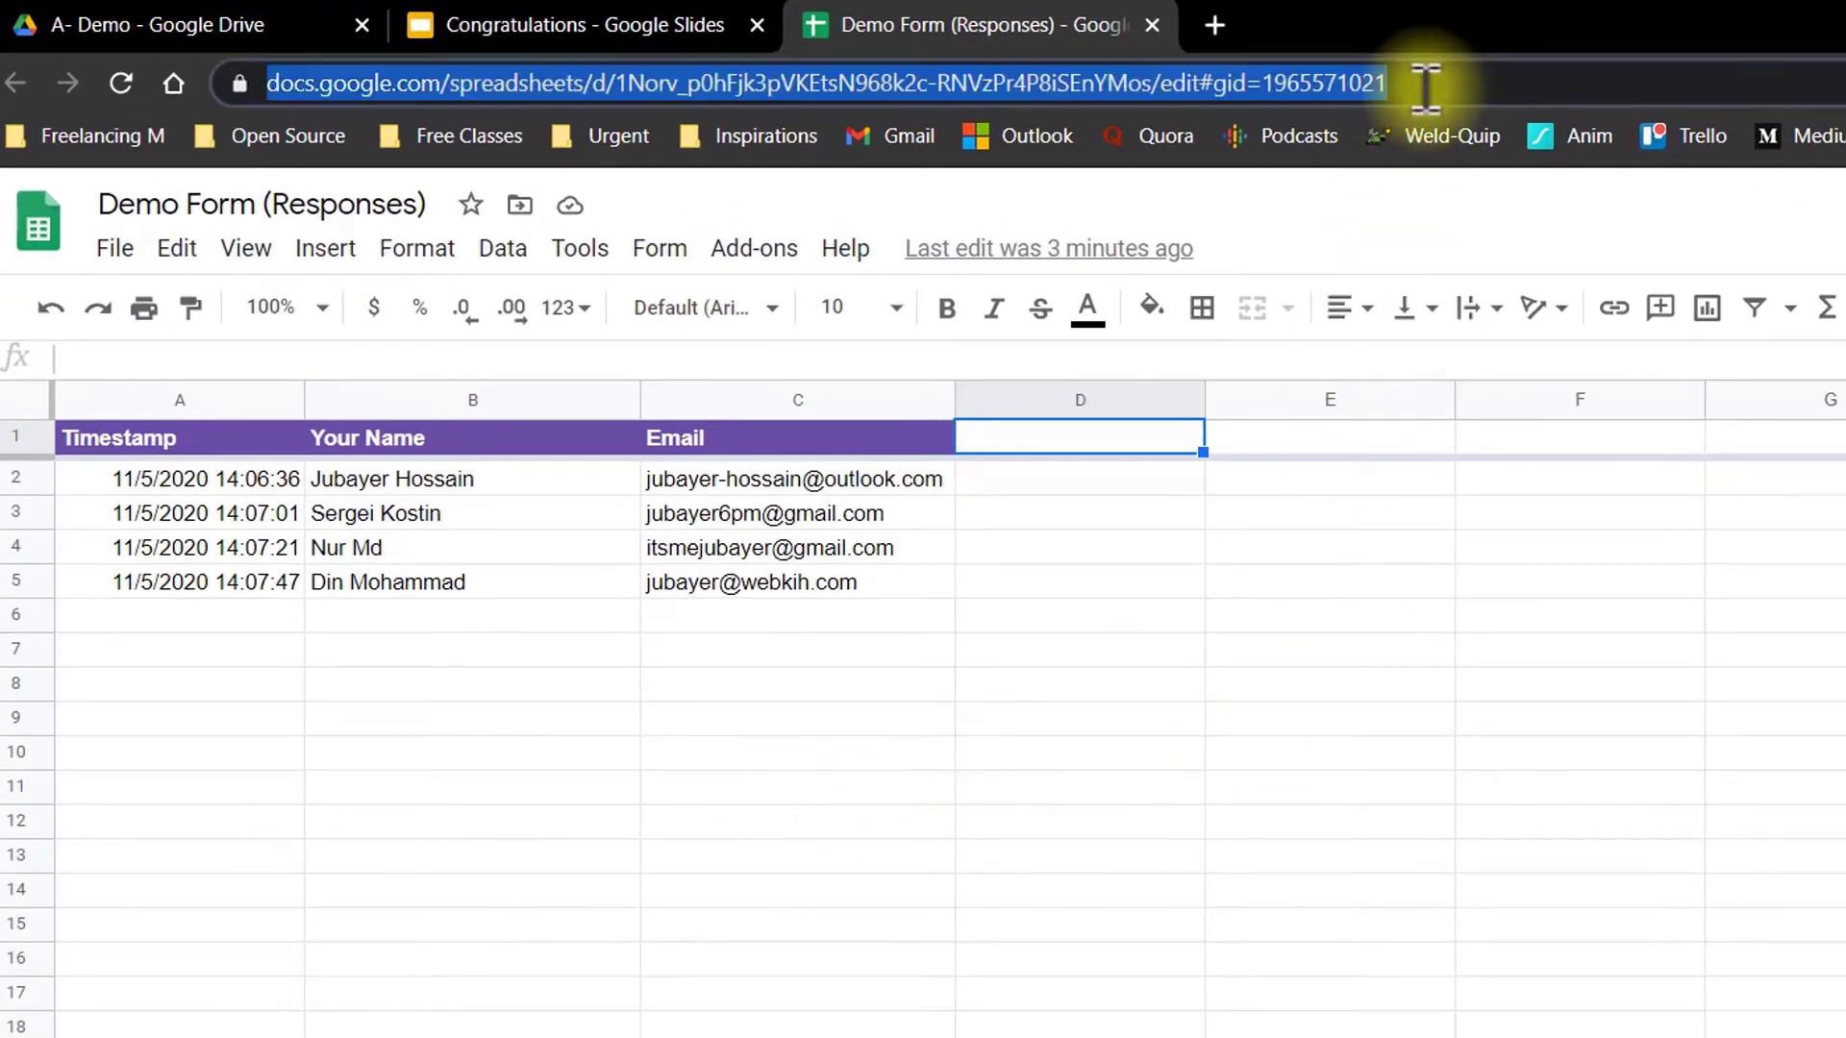
right_click(1288, 92)
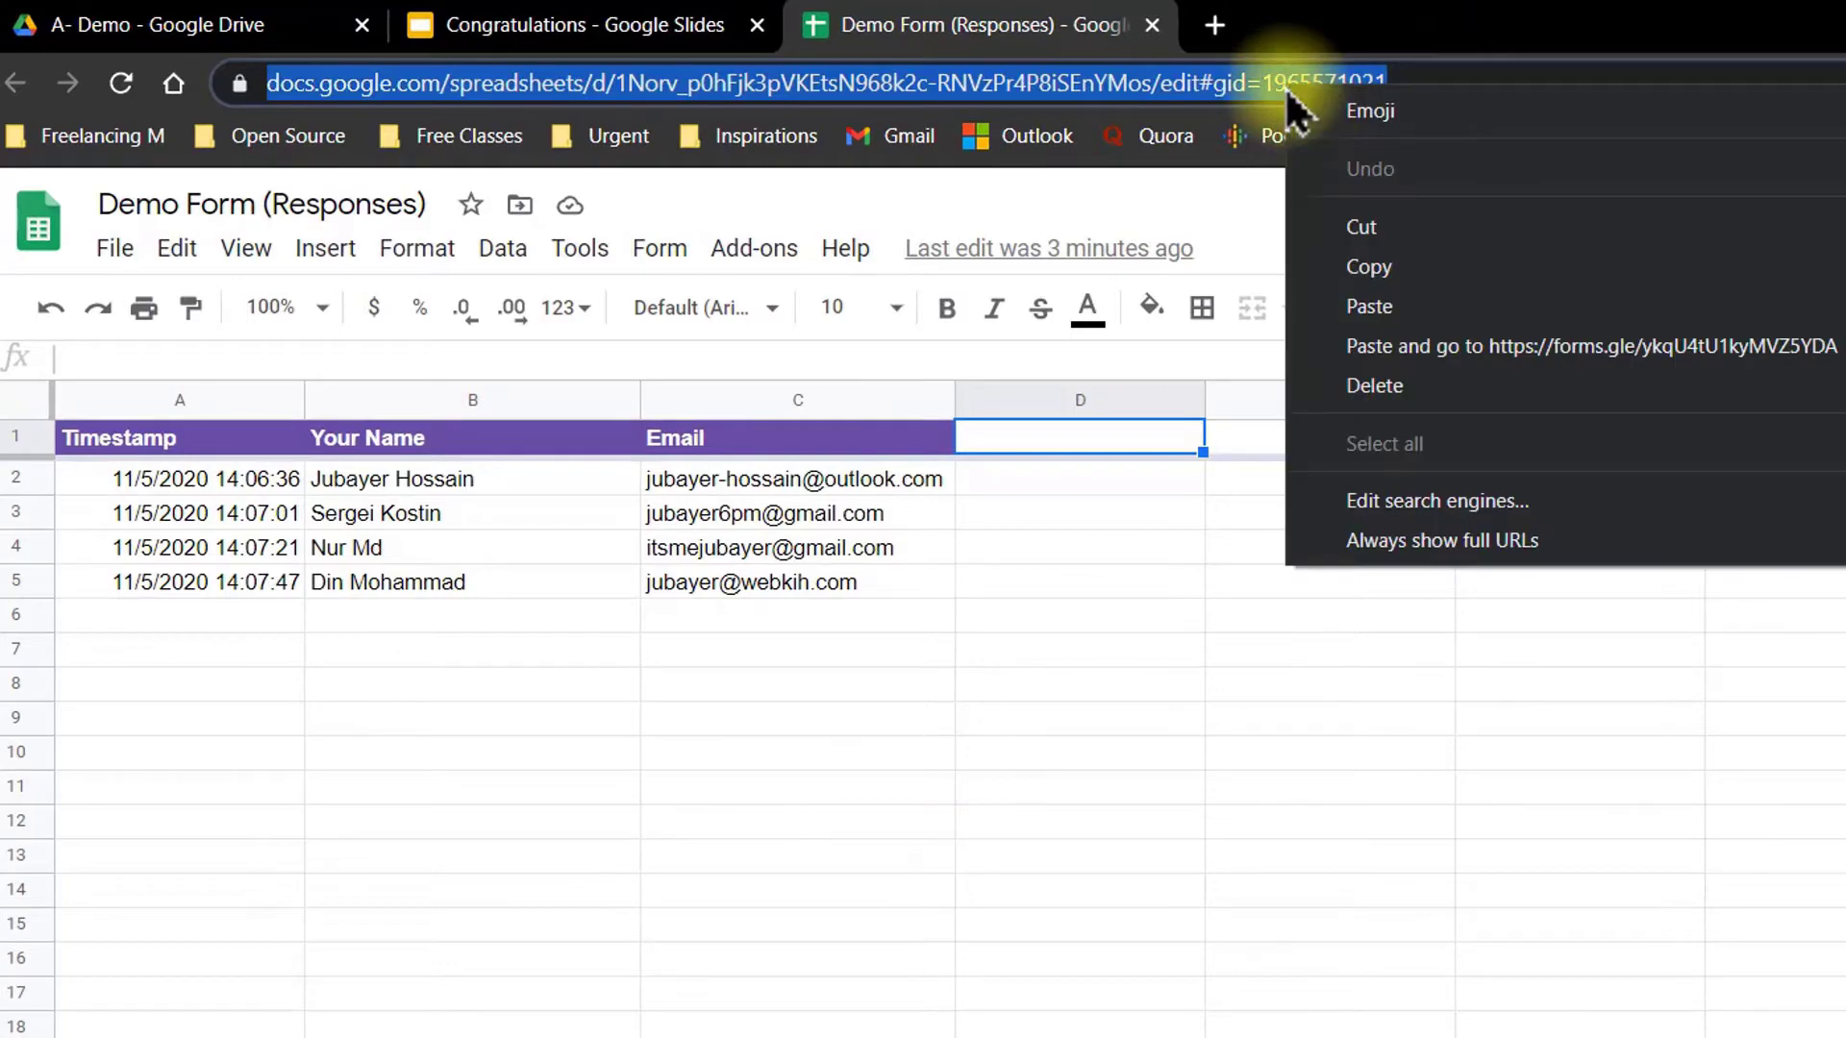
left_click(1394, 262)
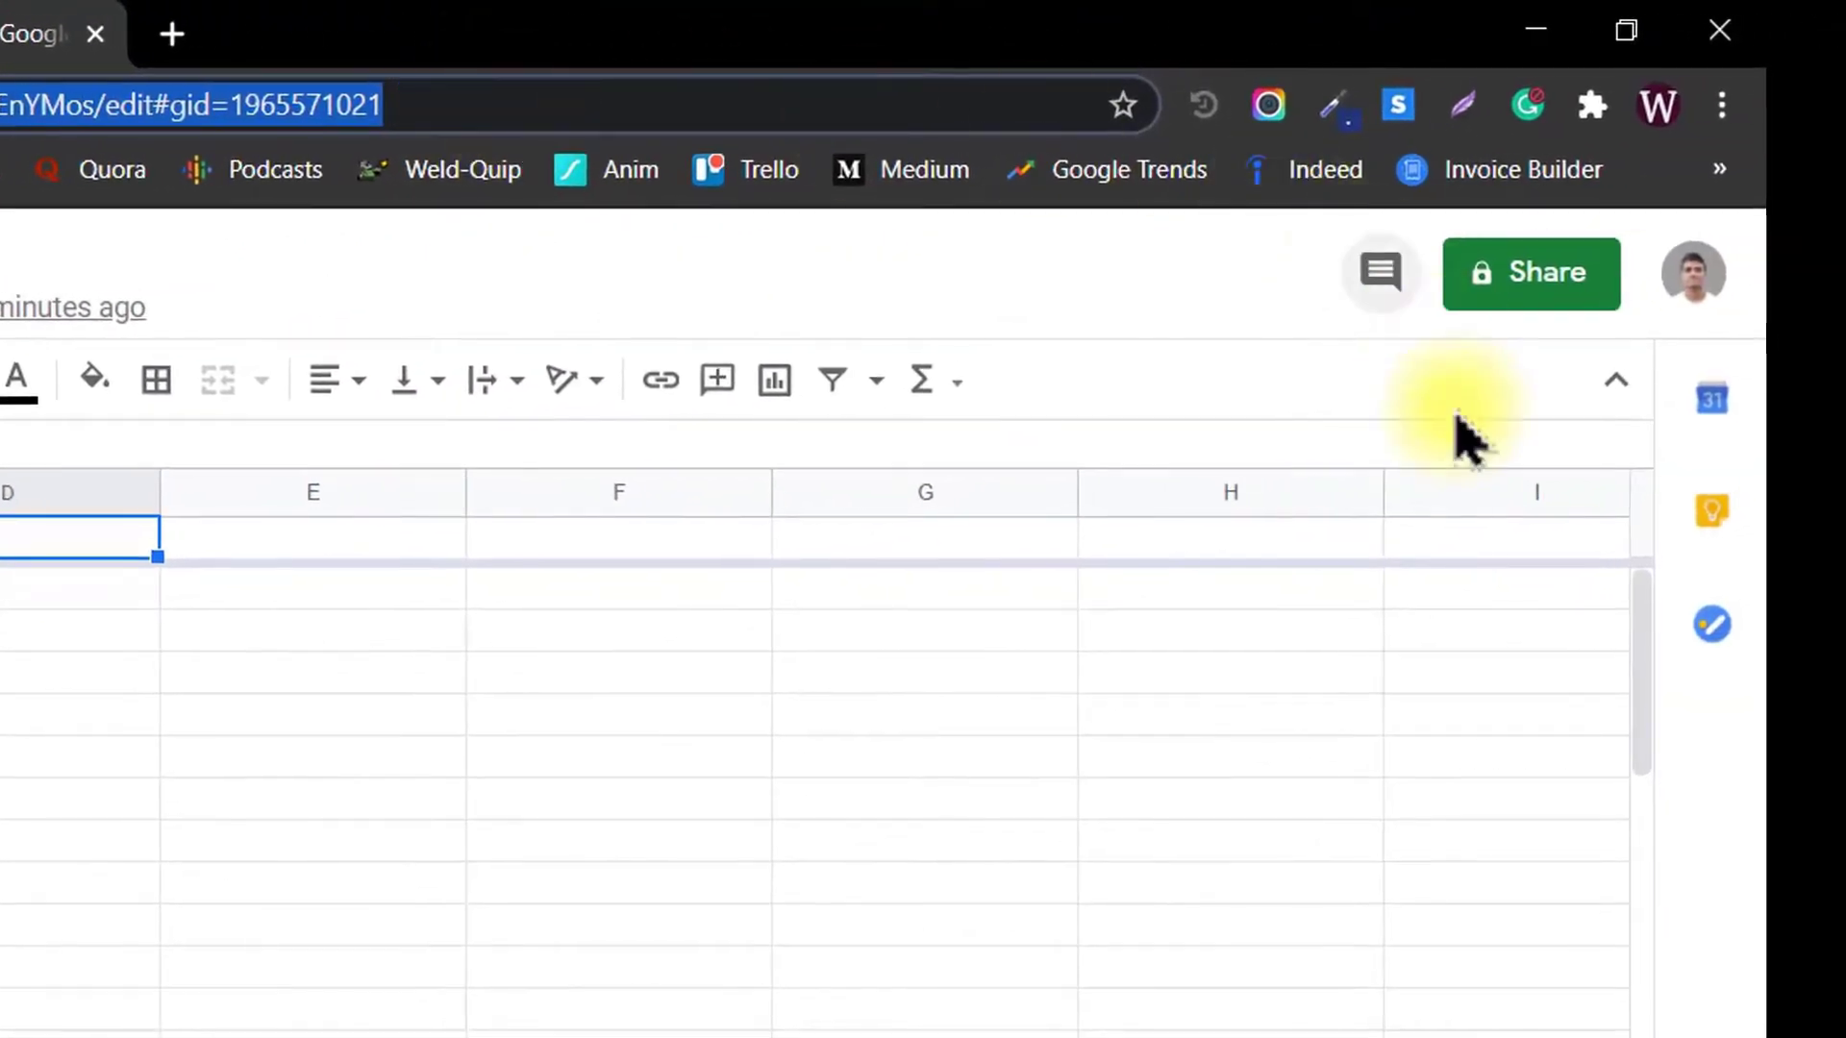
Step: Sign in to the Google account in a new incognito window with its email and password
left_click(1722, 106)
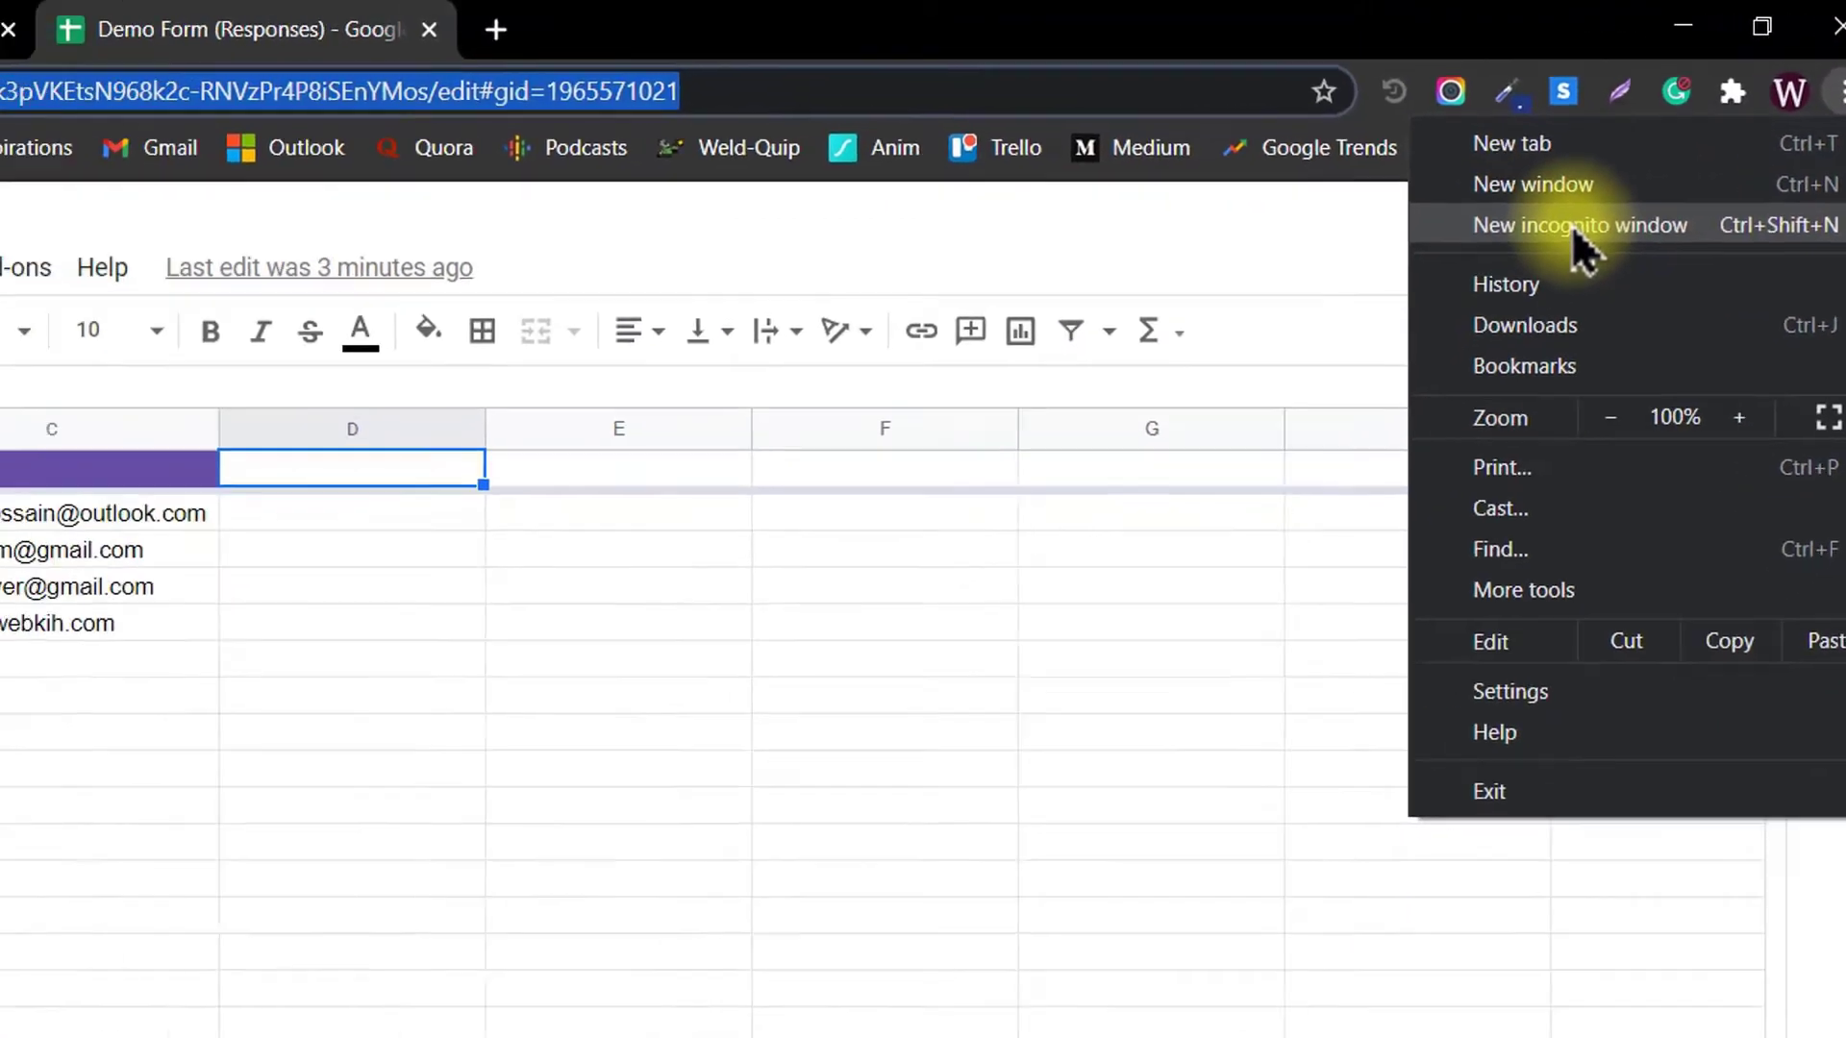
left_click(1500, 262)
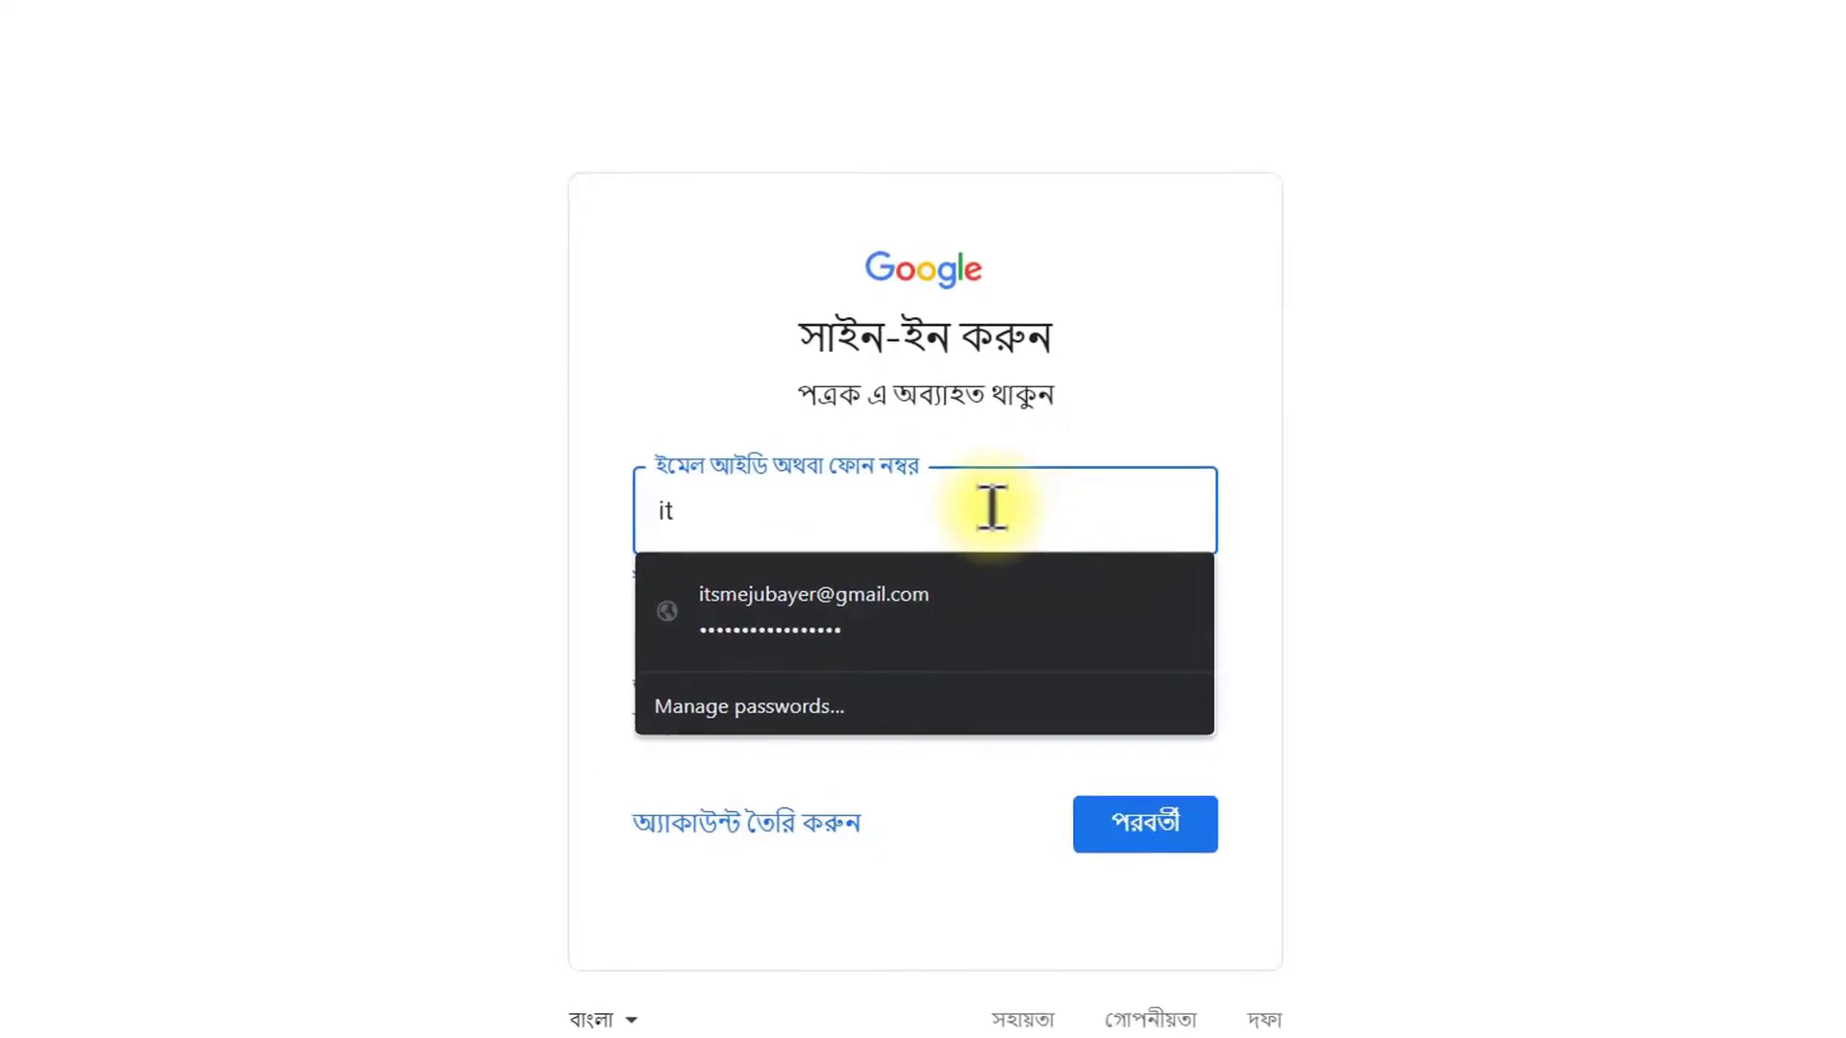
left_click(870, 591)
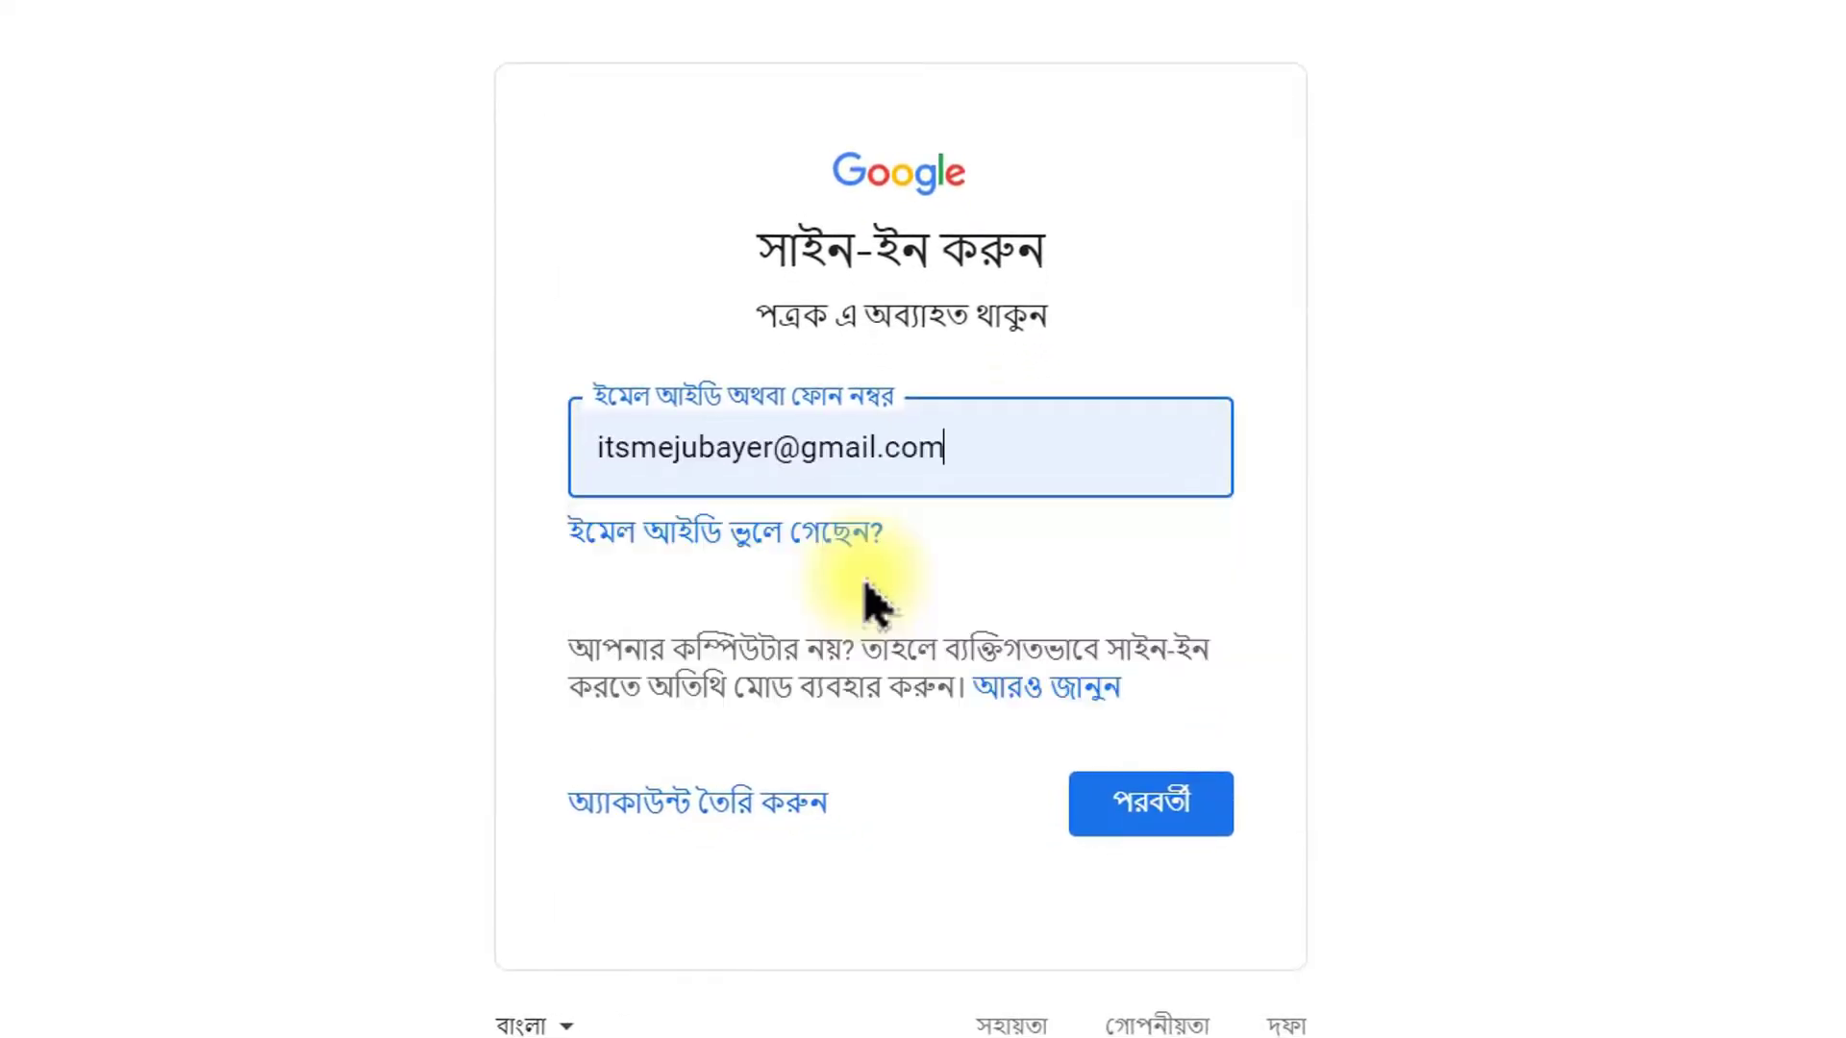
left_click(1182, 813)
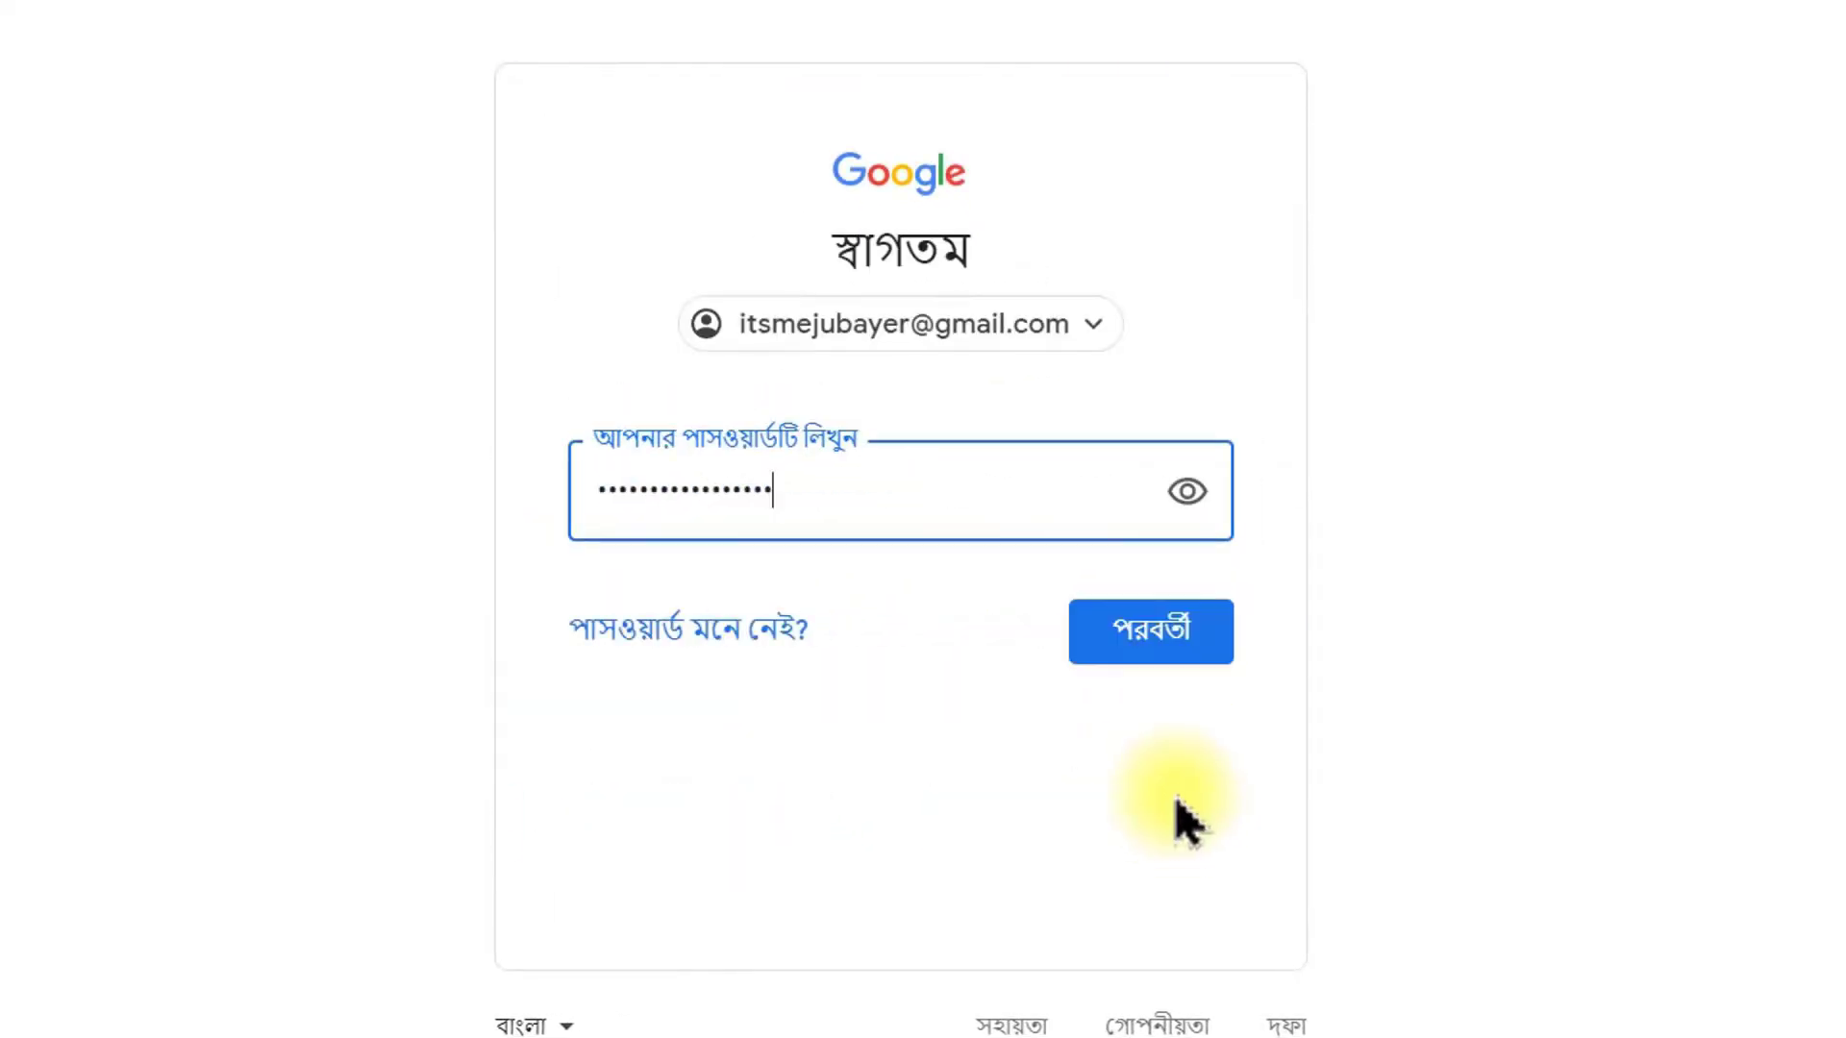
left_click(1183, 642)
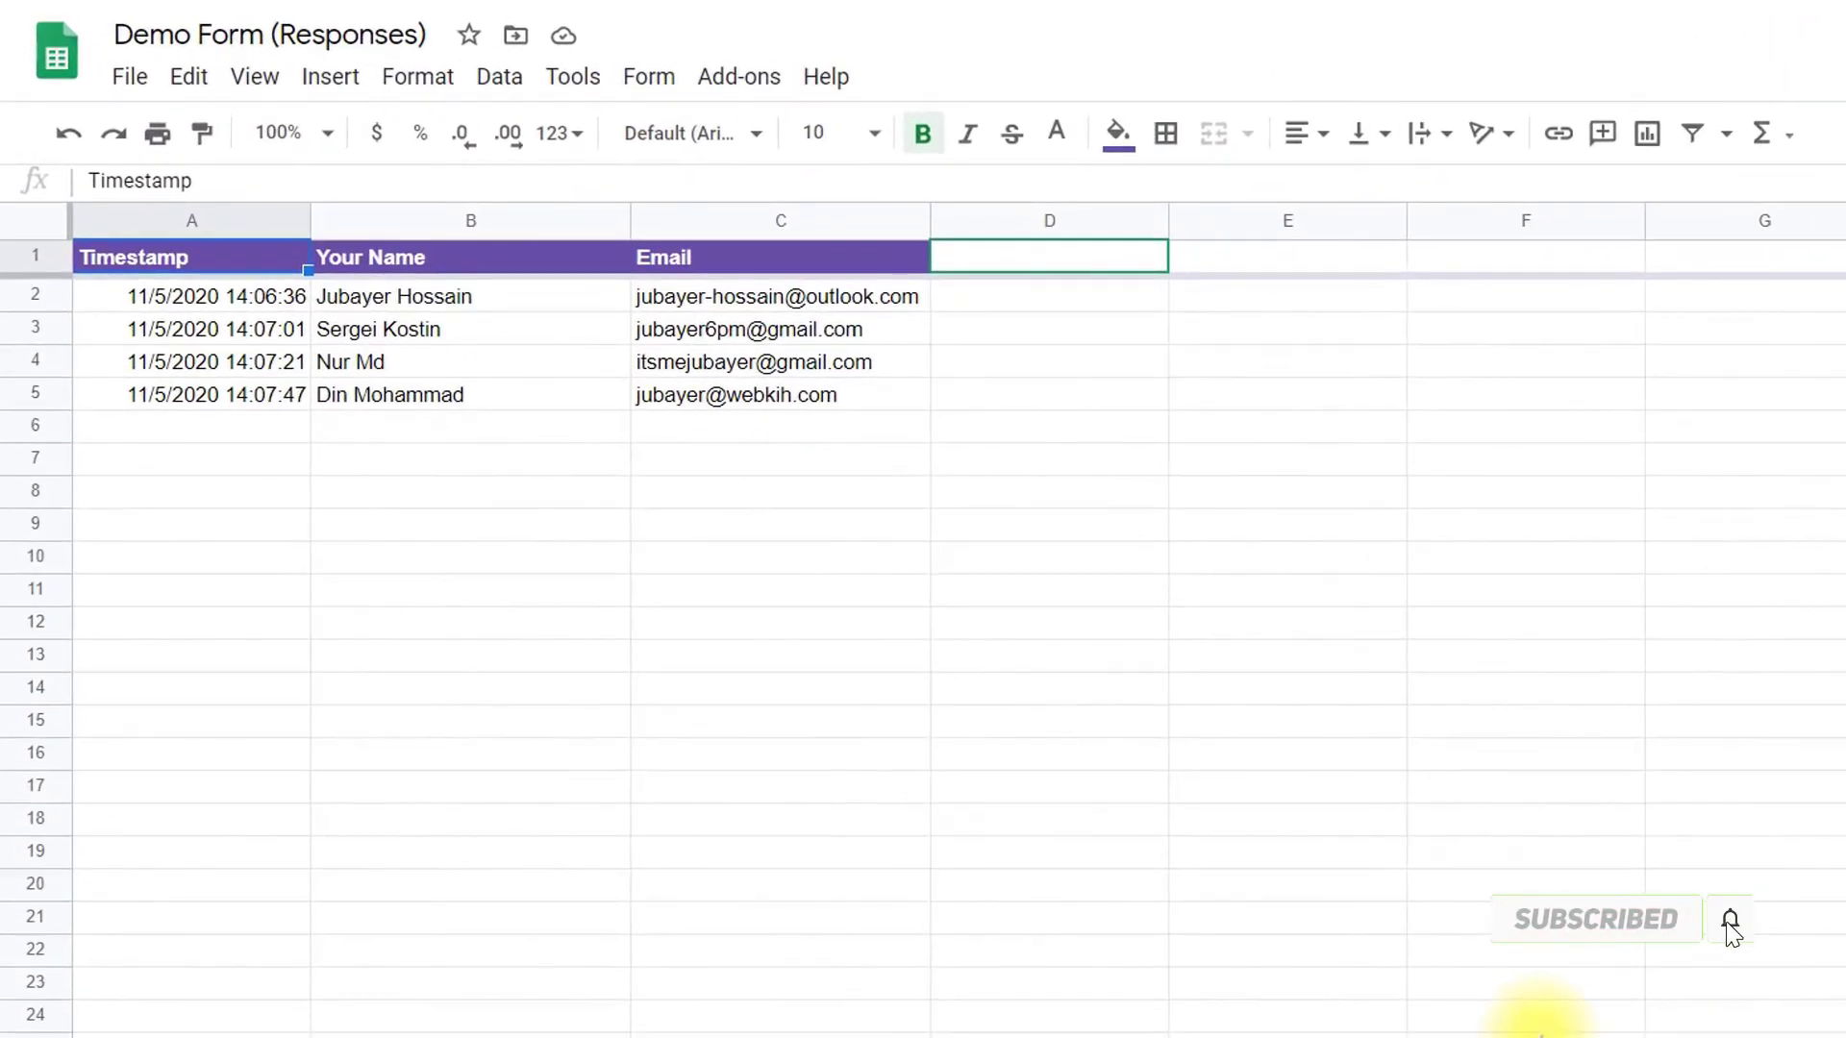
Step: Search the Workspace Marketplace for autocrat and open the Autocrat add-on page
left_click(719, 82)
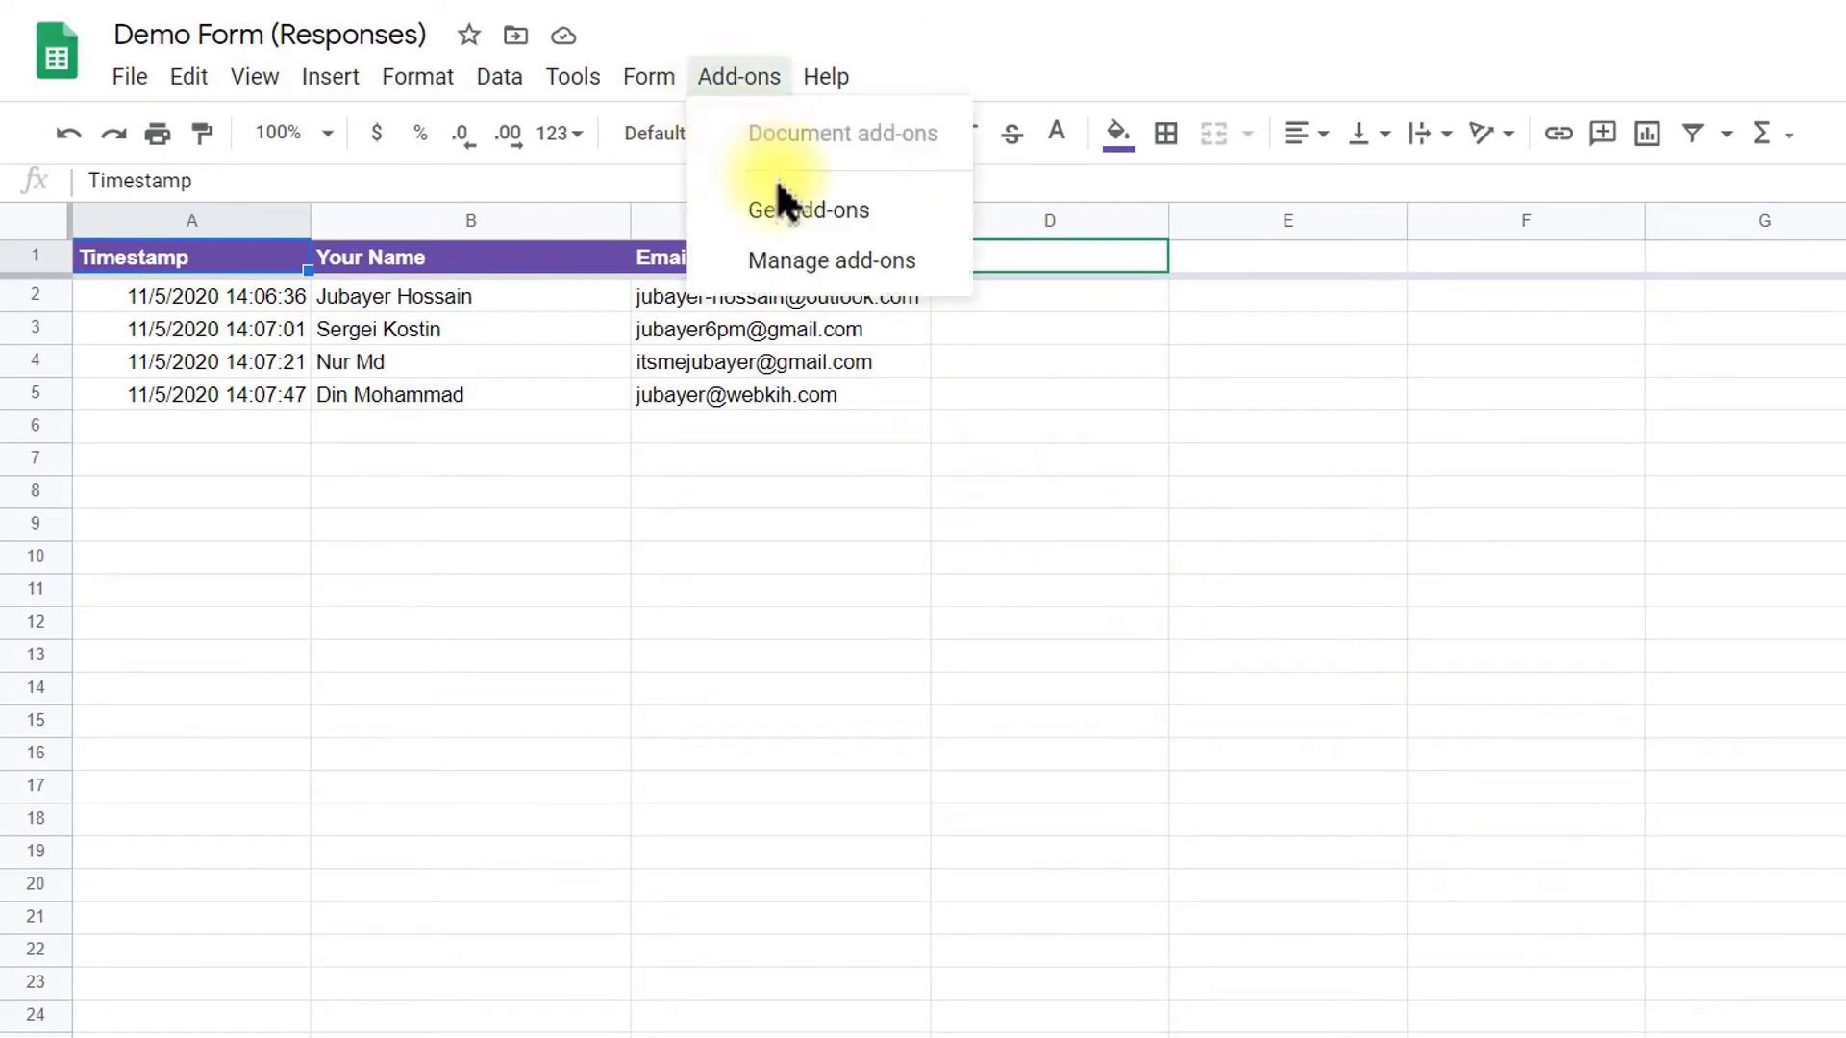
left_click(803, 214)
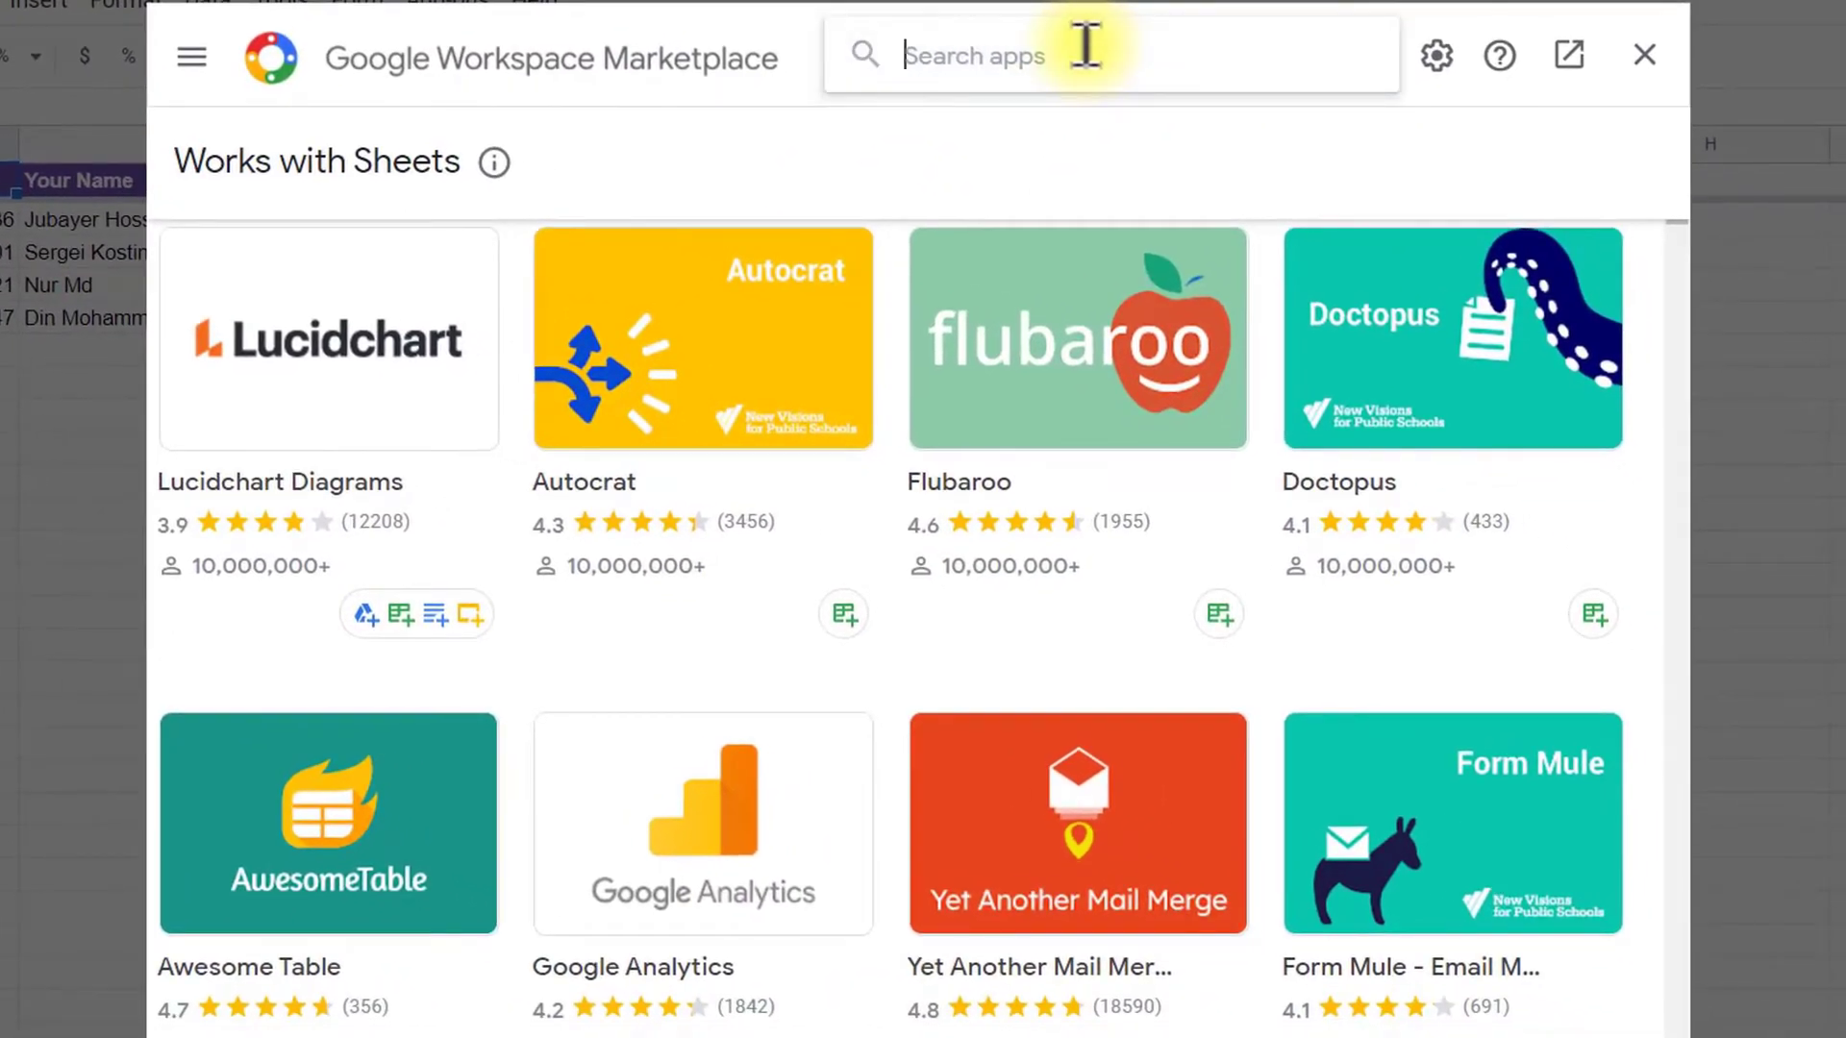
left_click(1085, 45)
type("au")
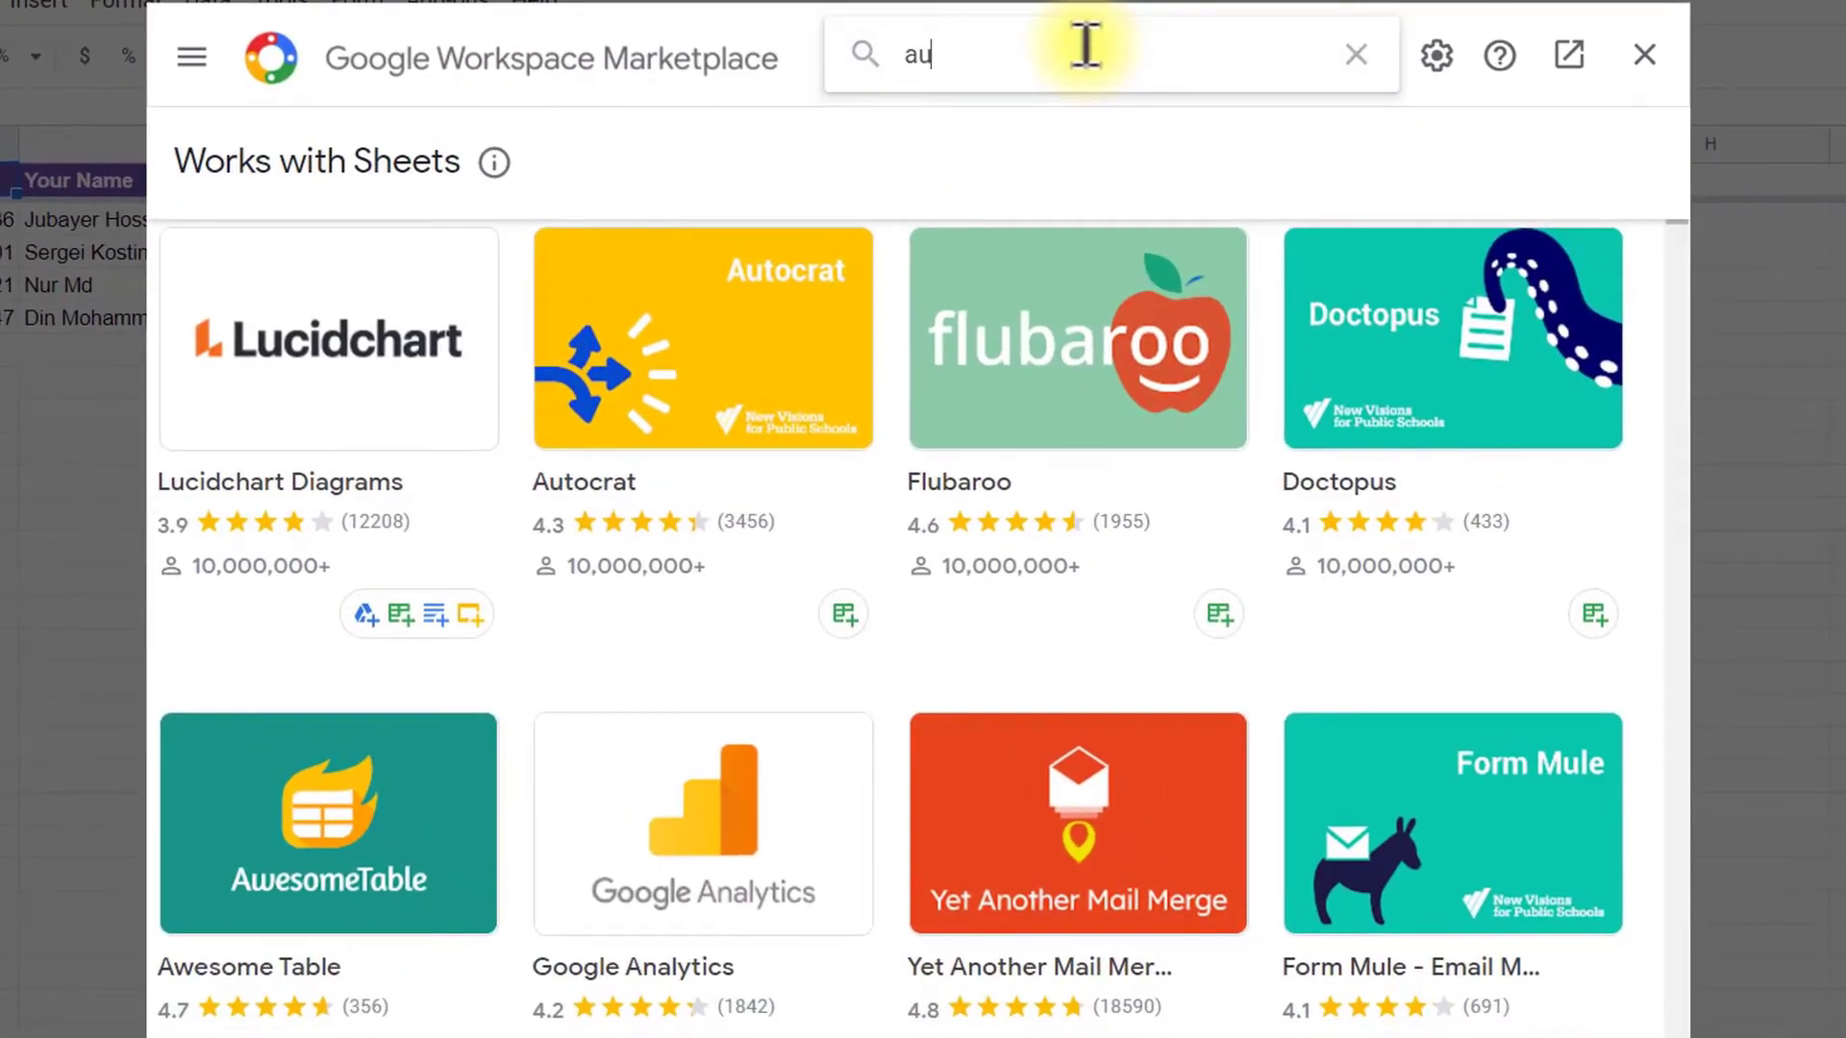
type("tocrat")
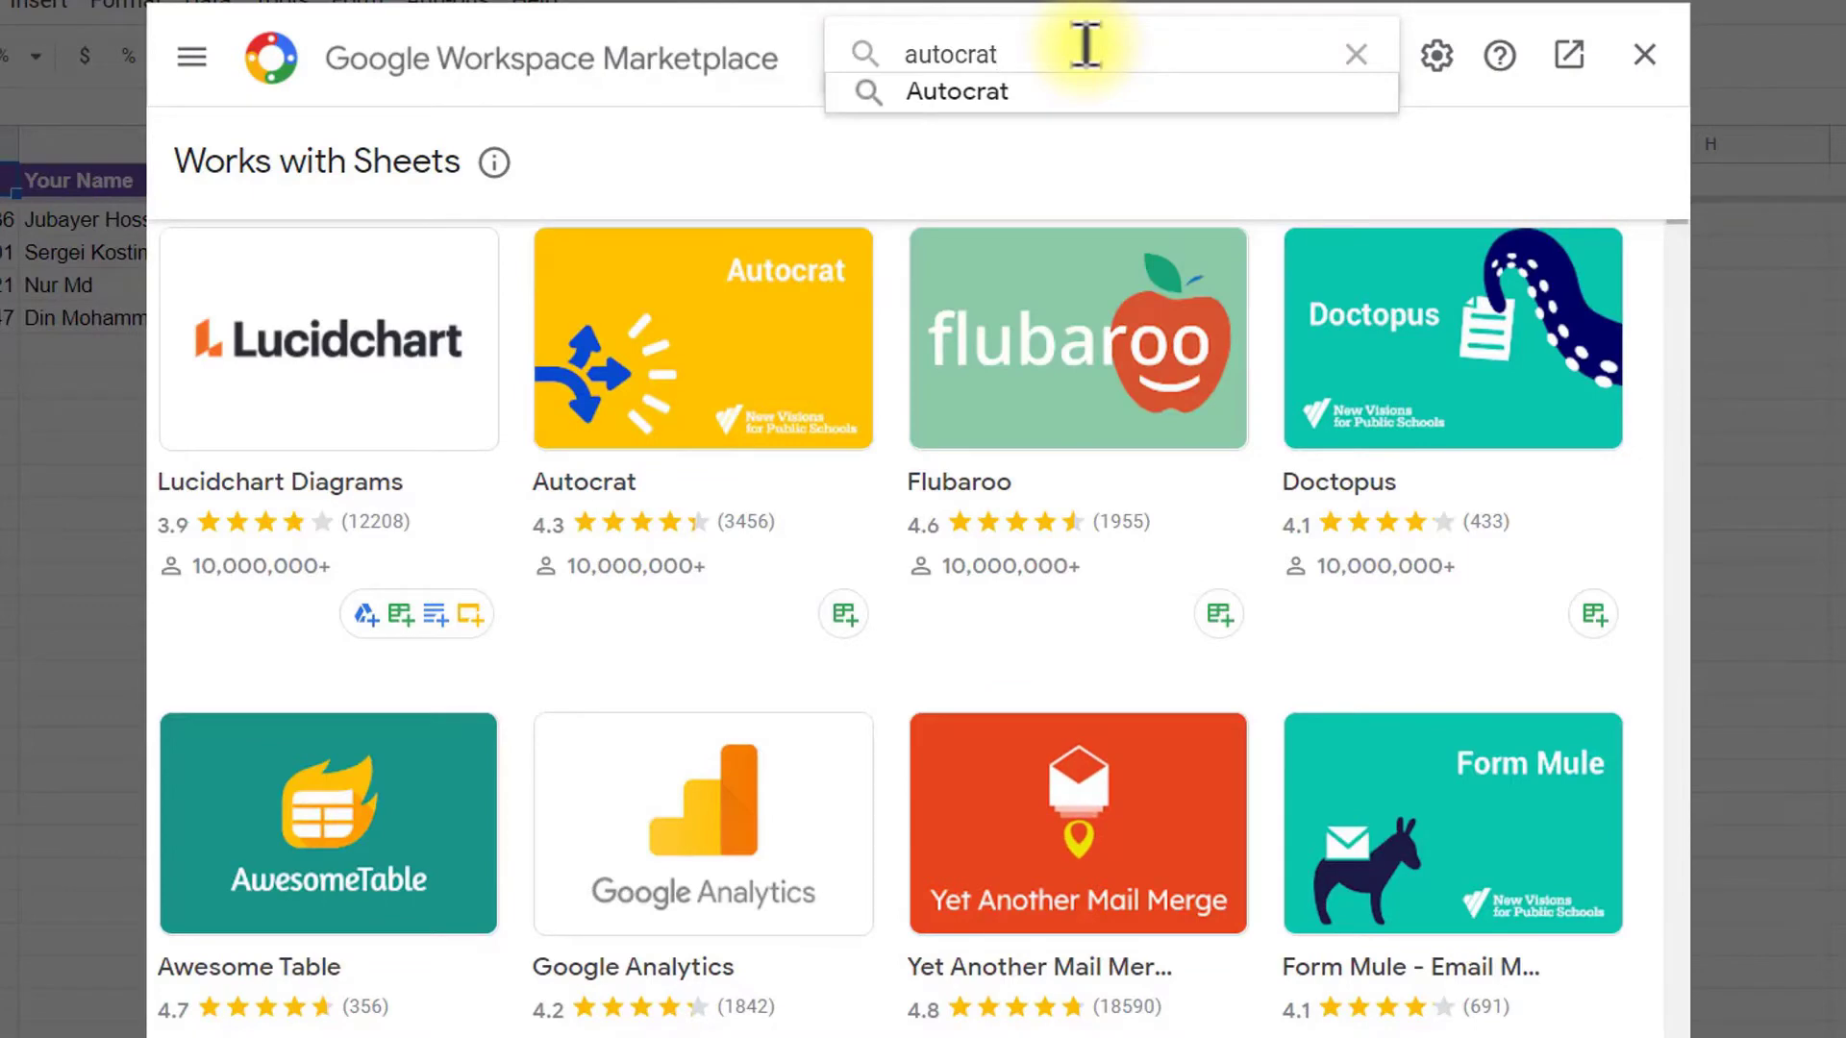
key("Return")
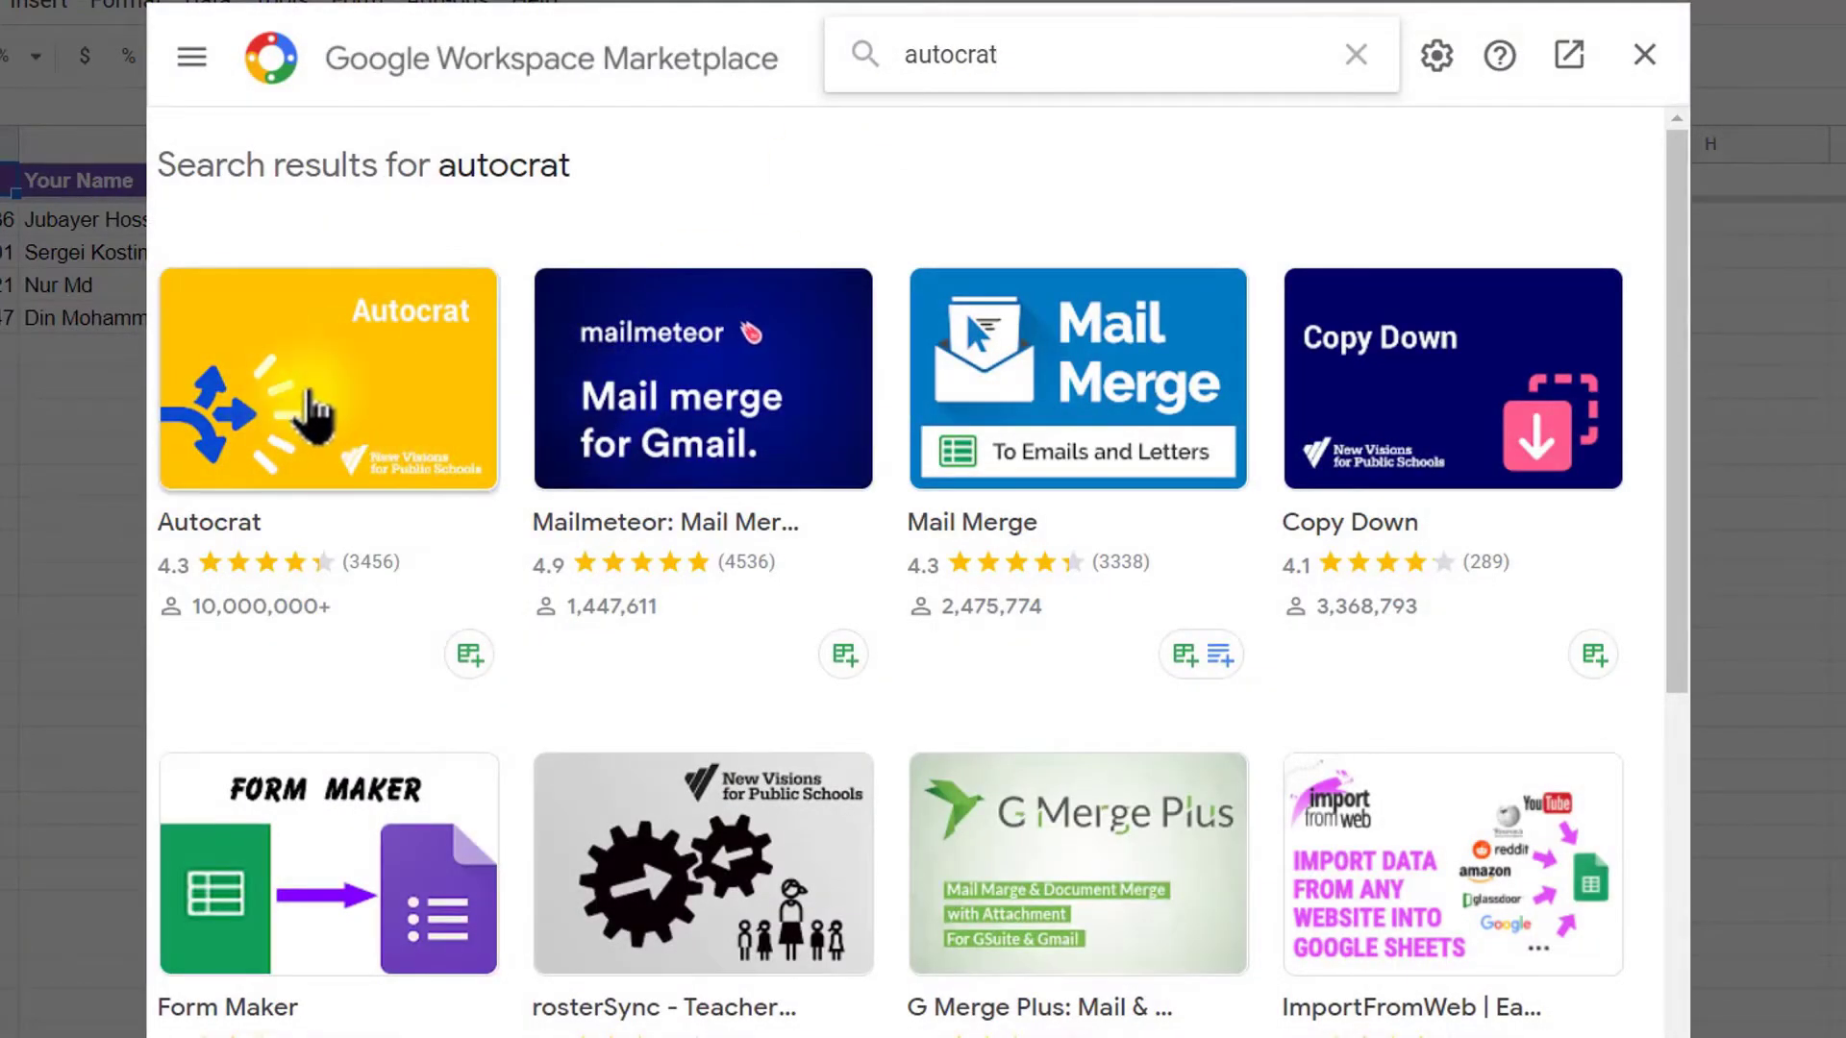
left_click(317, 415)
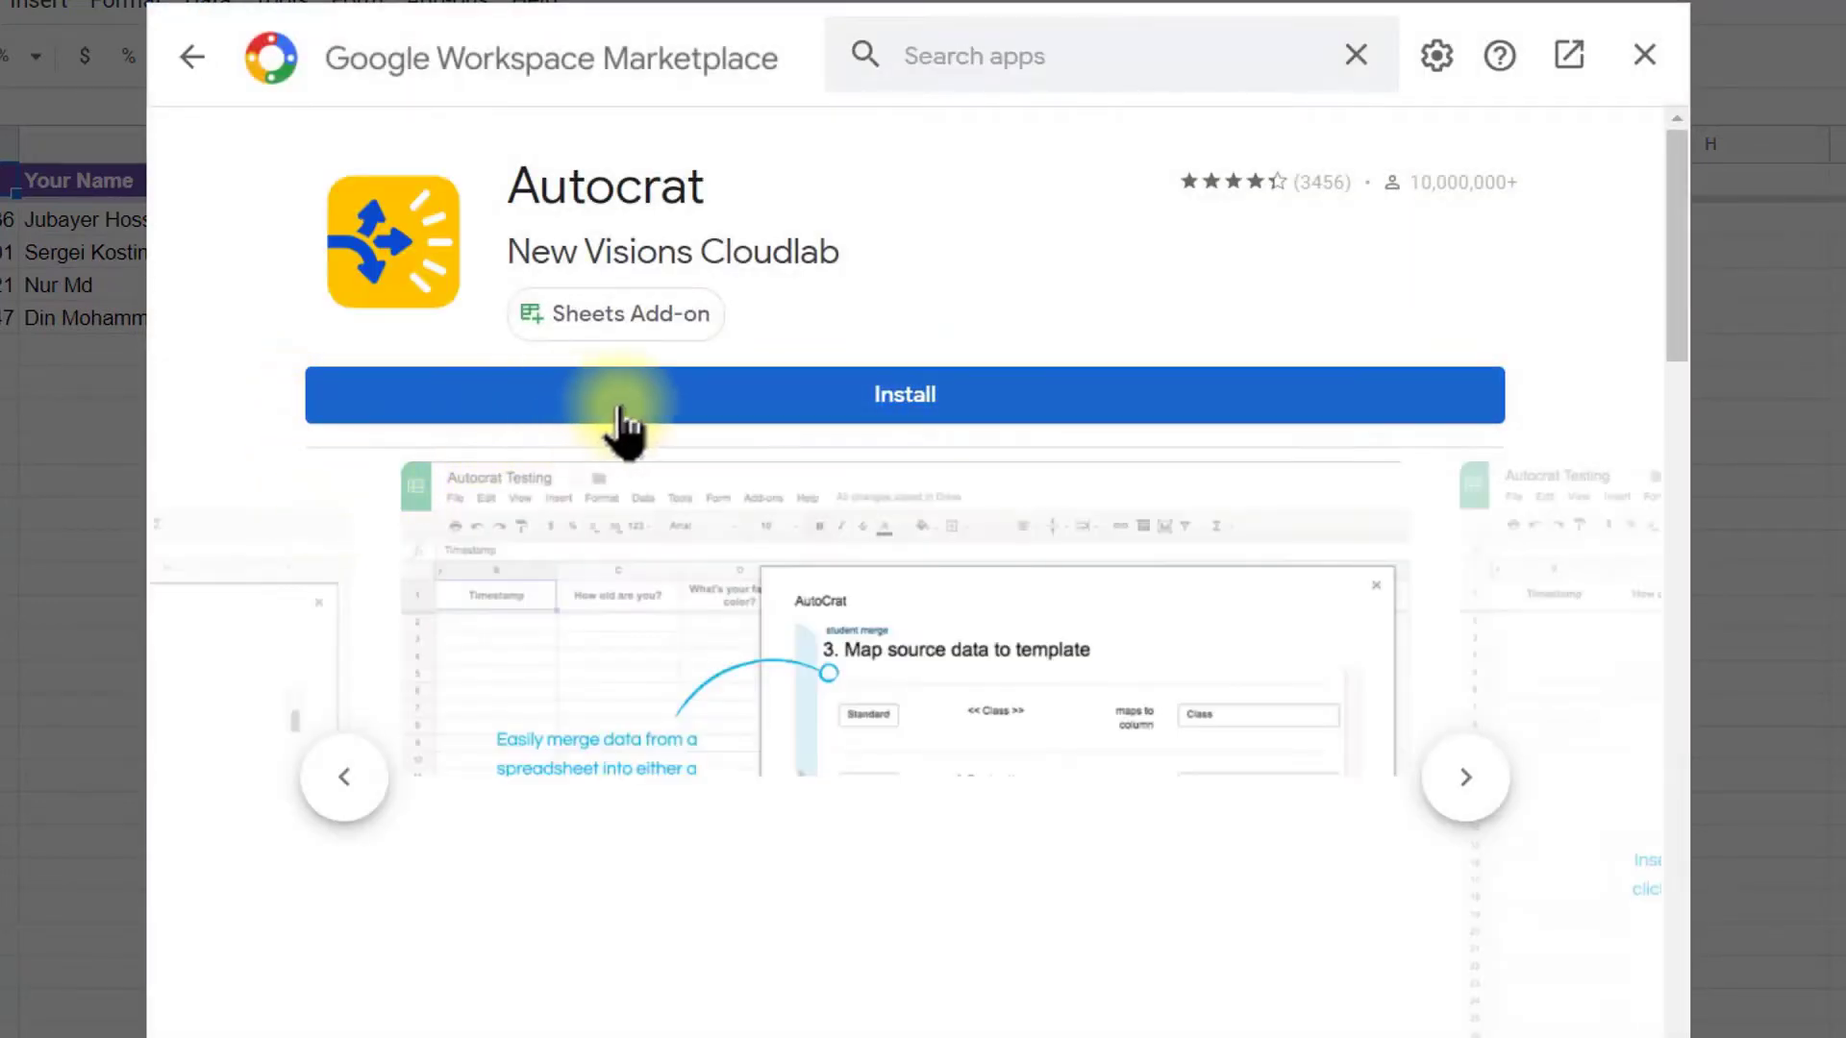
Step: Install Autocrat, authorising it with the Google account, then close the Marketplace
left_click(936, 389)
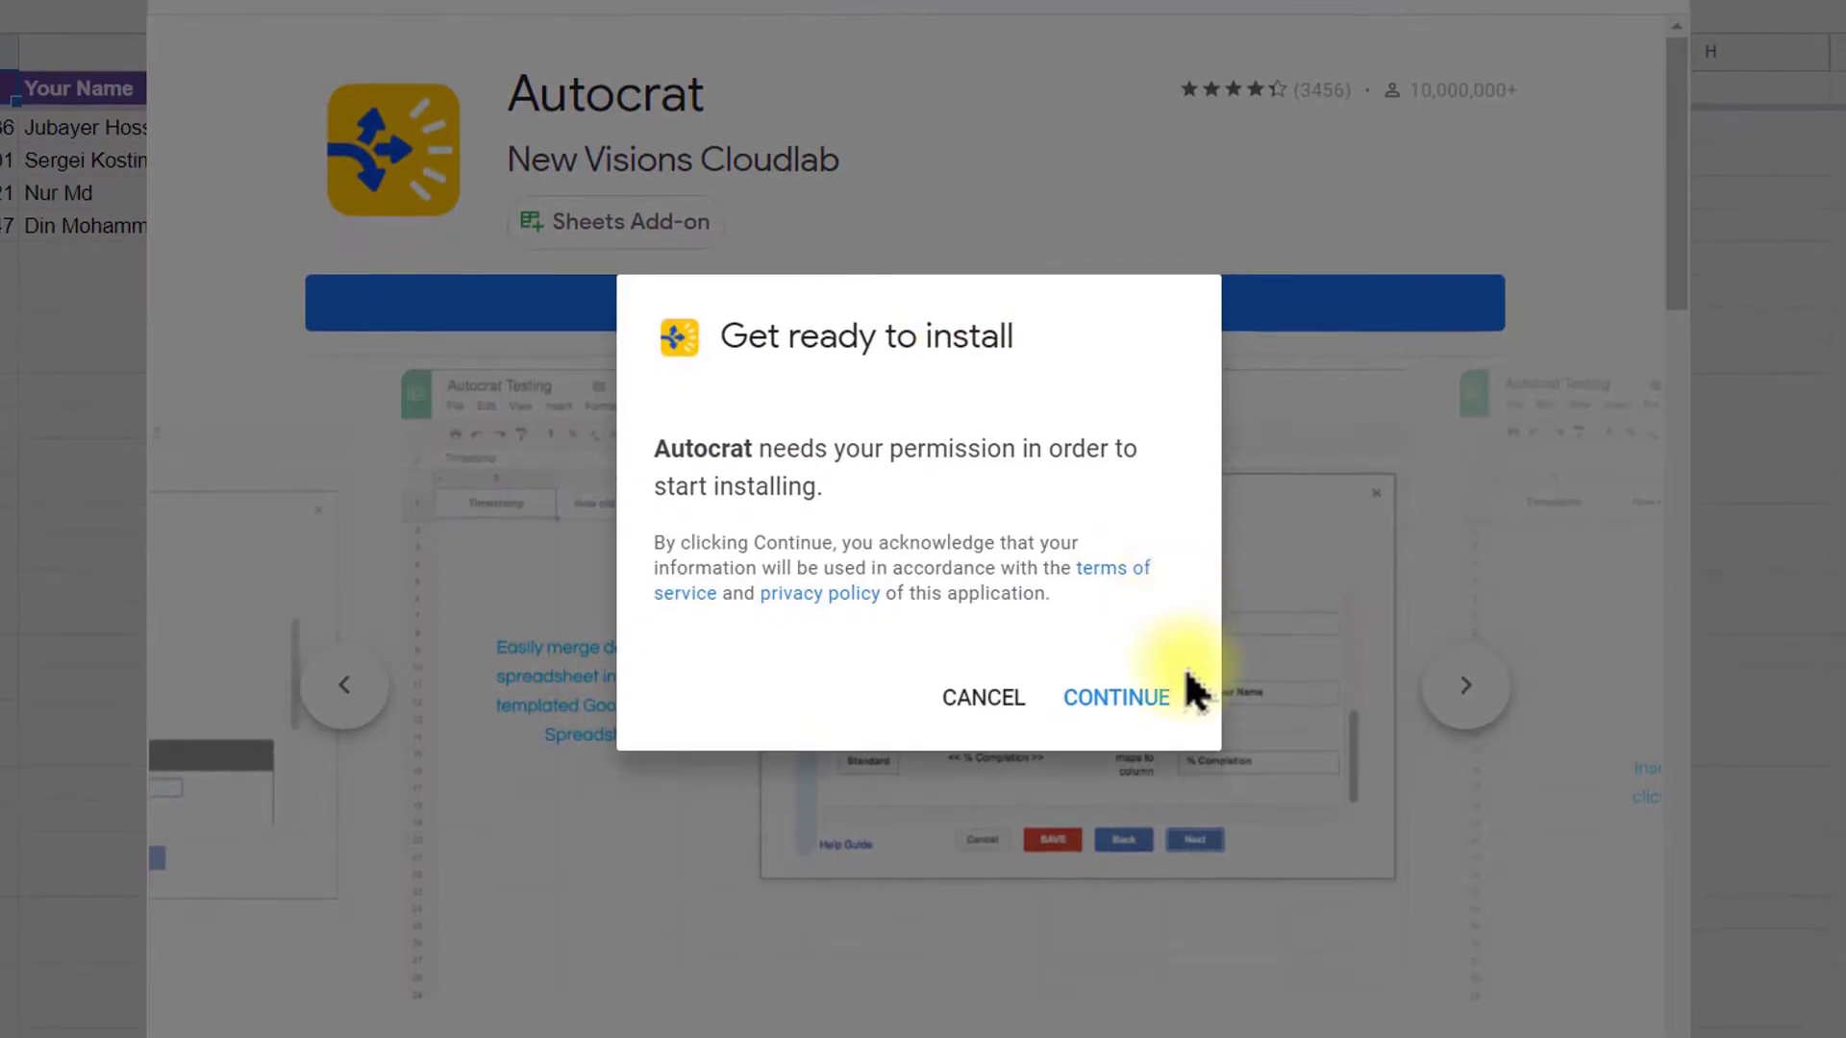
left_click(1119, 692)
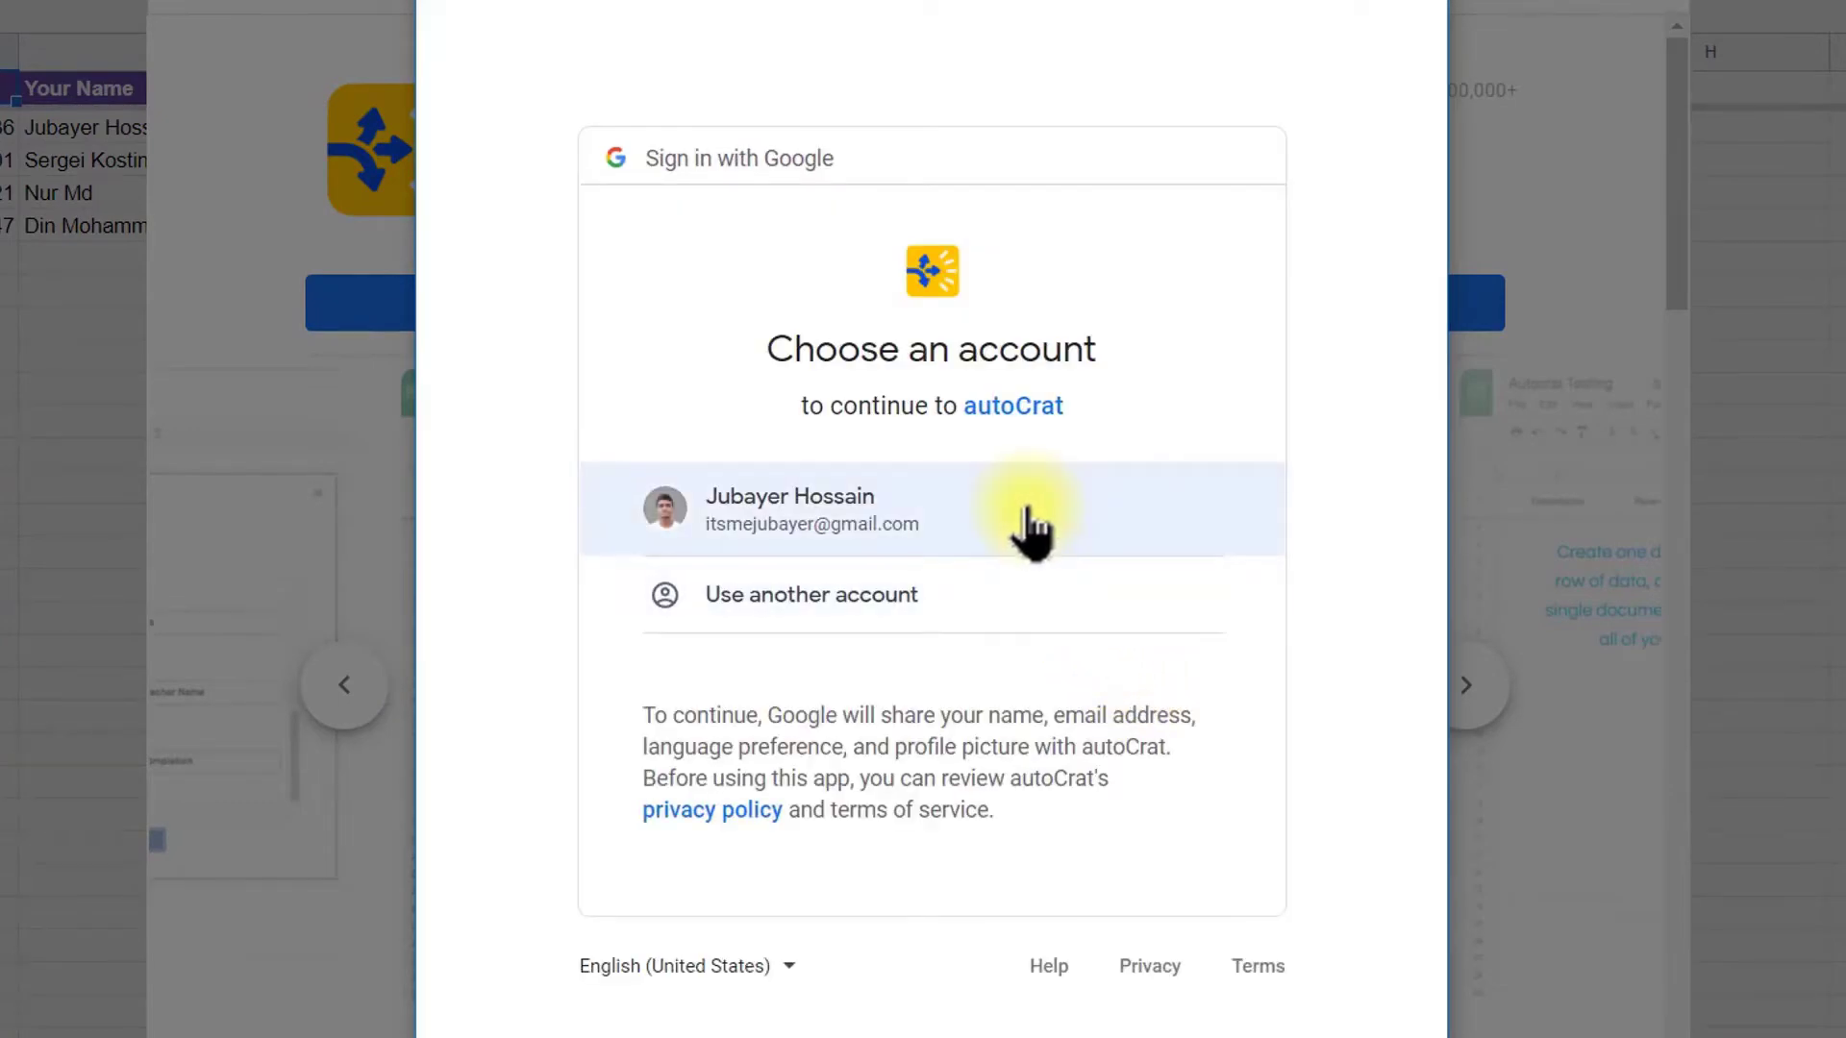
left_click(1027, 509)
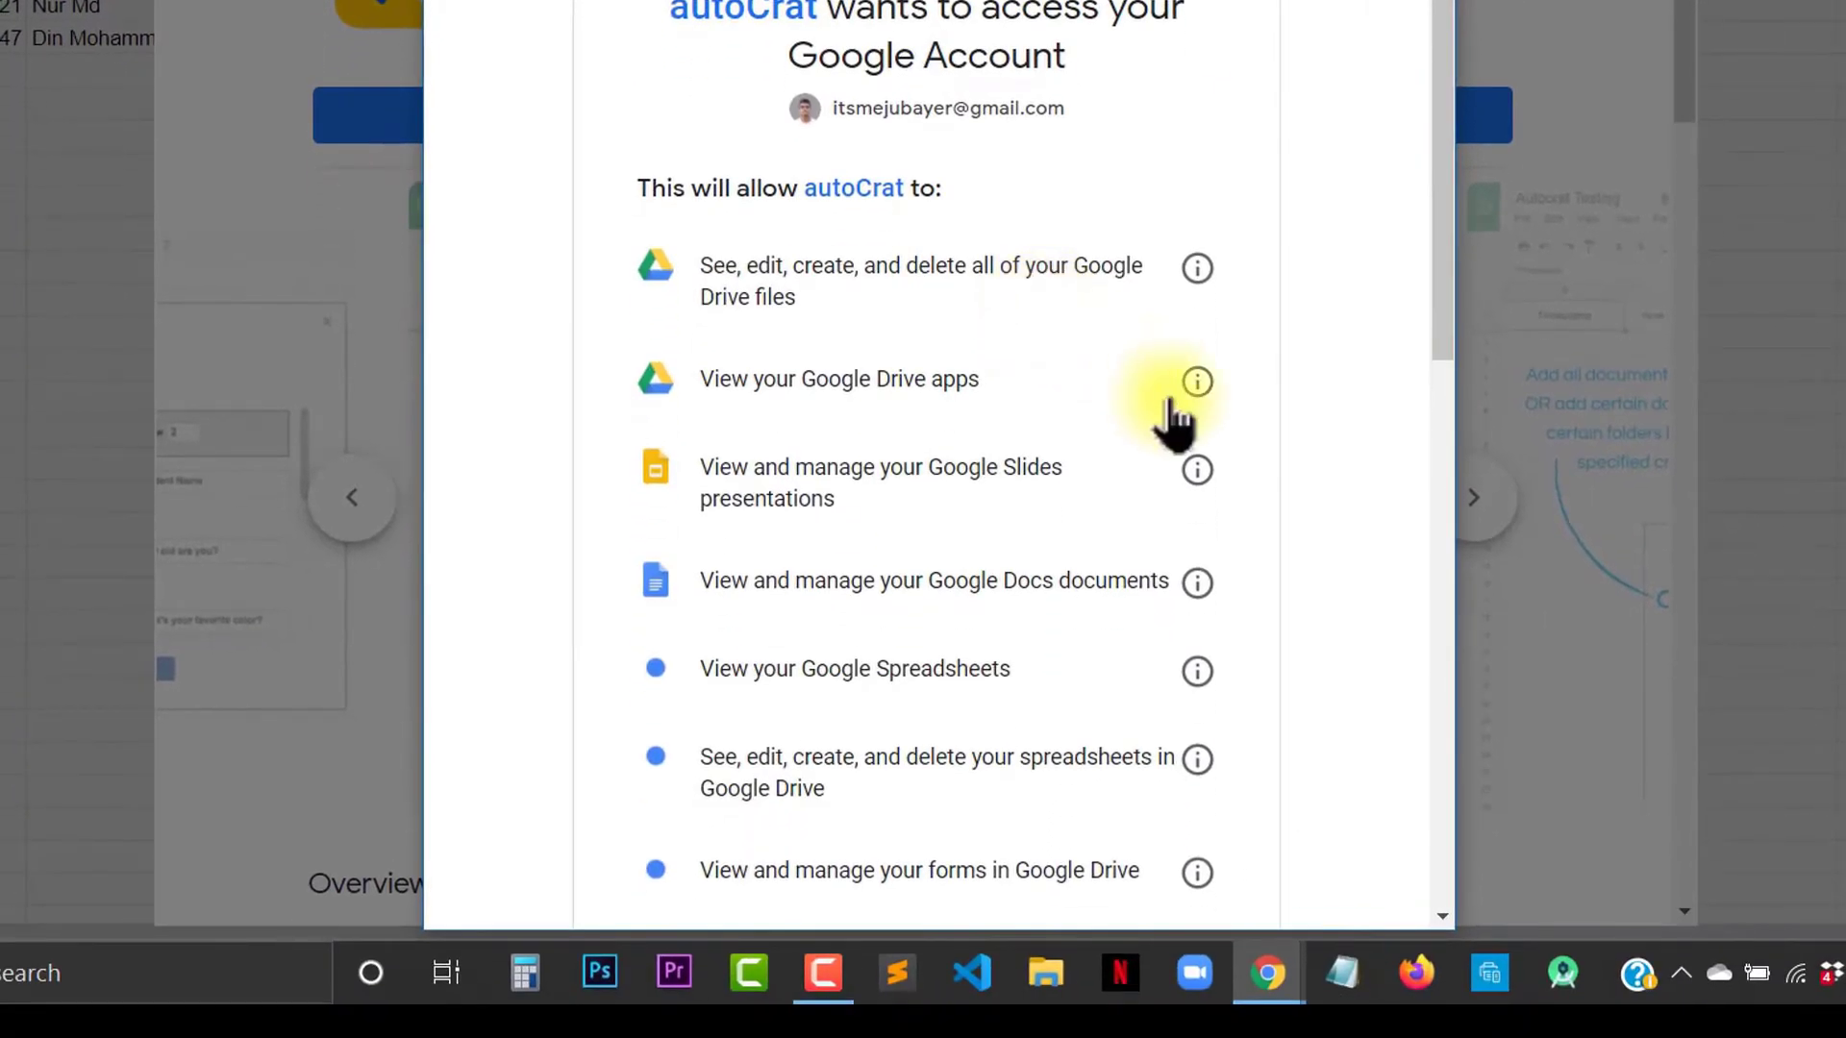
scroll(1331, 494, "down", 10)
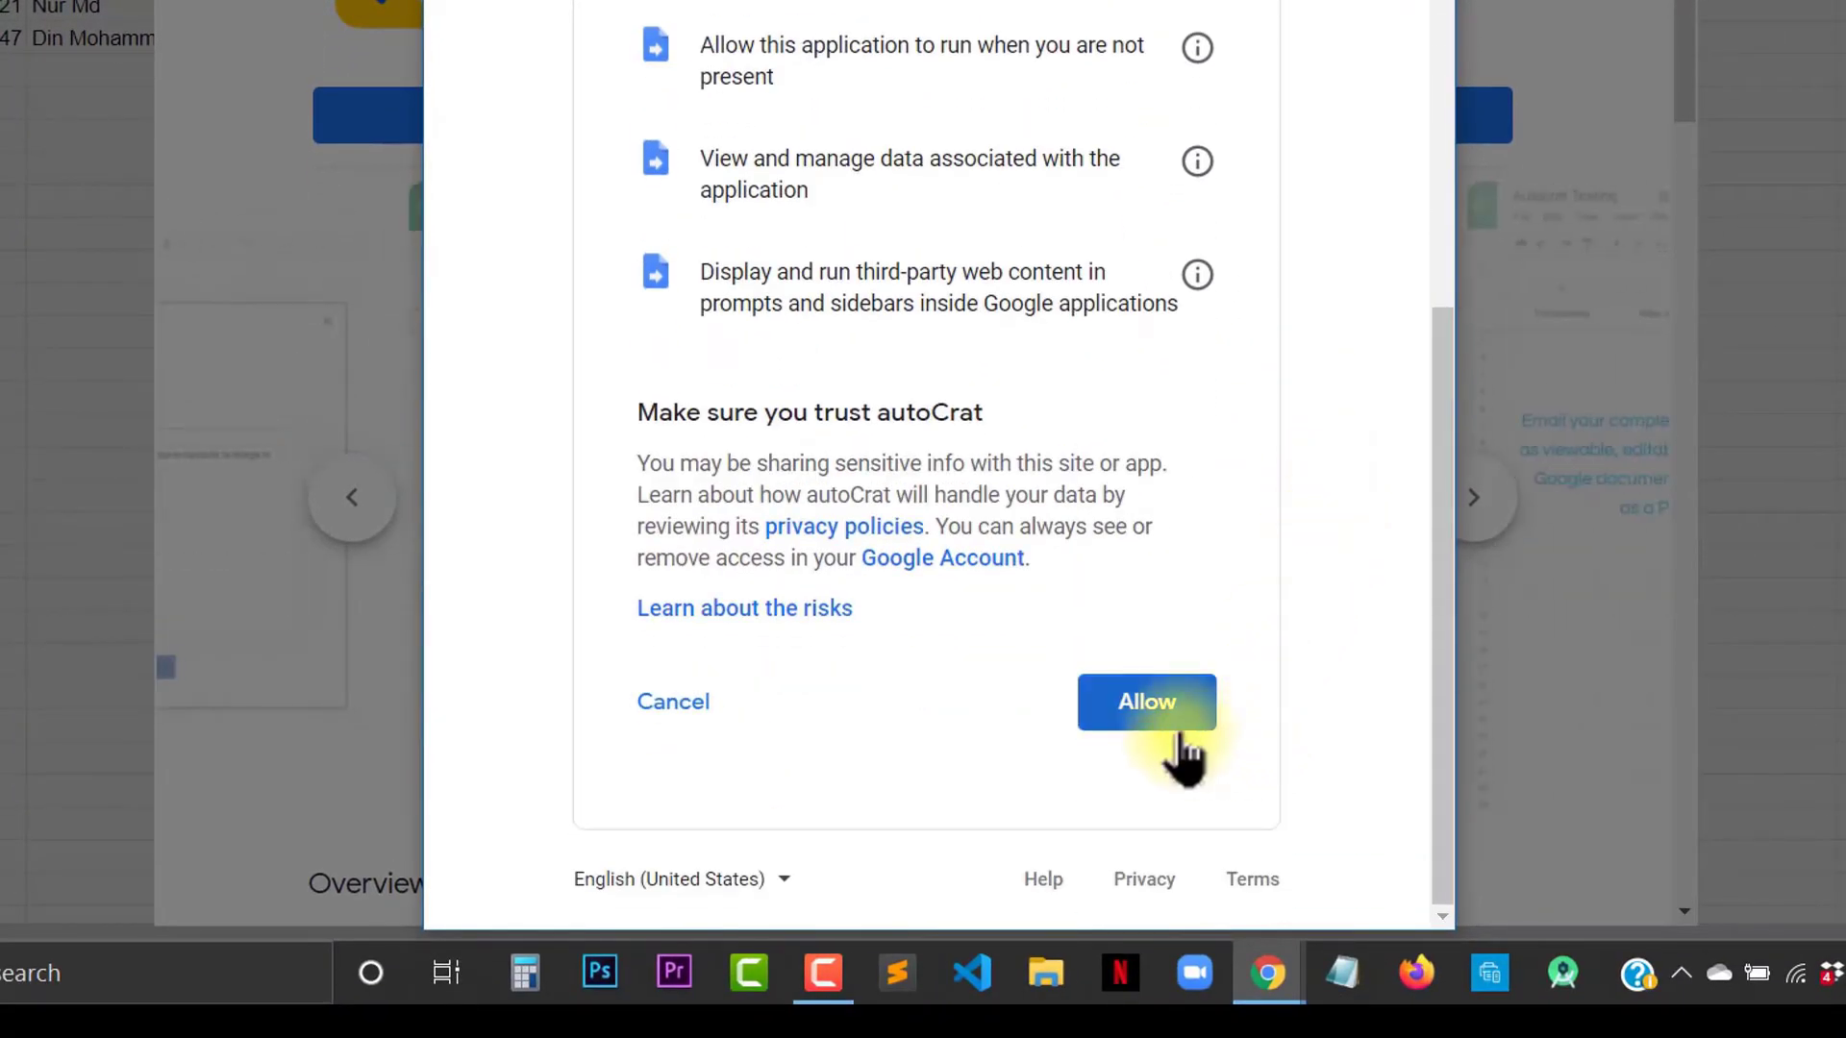
left_click(1178, 736)
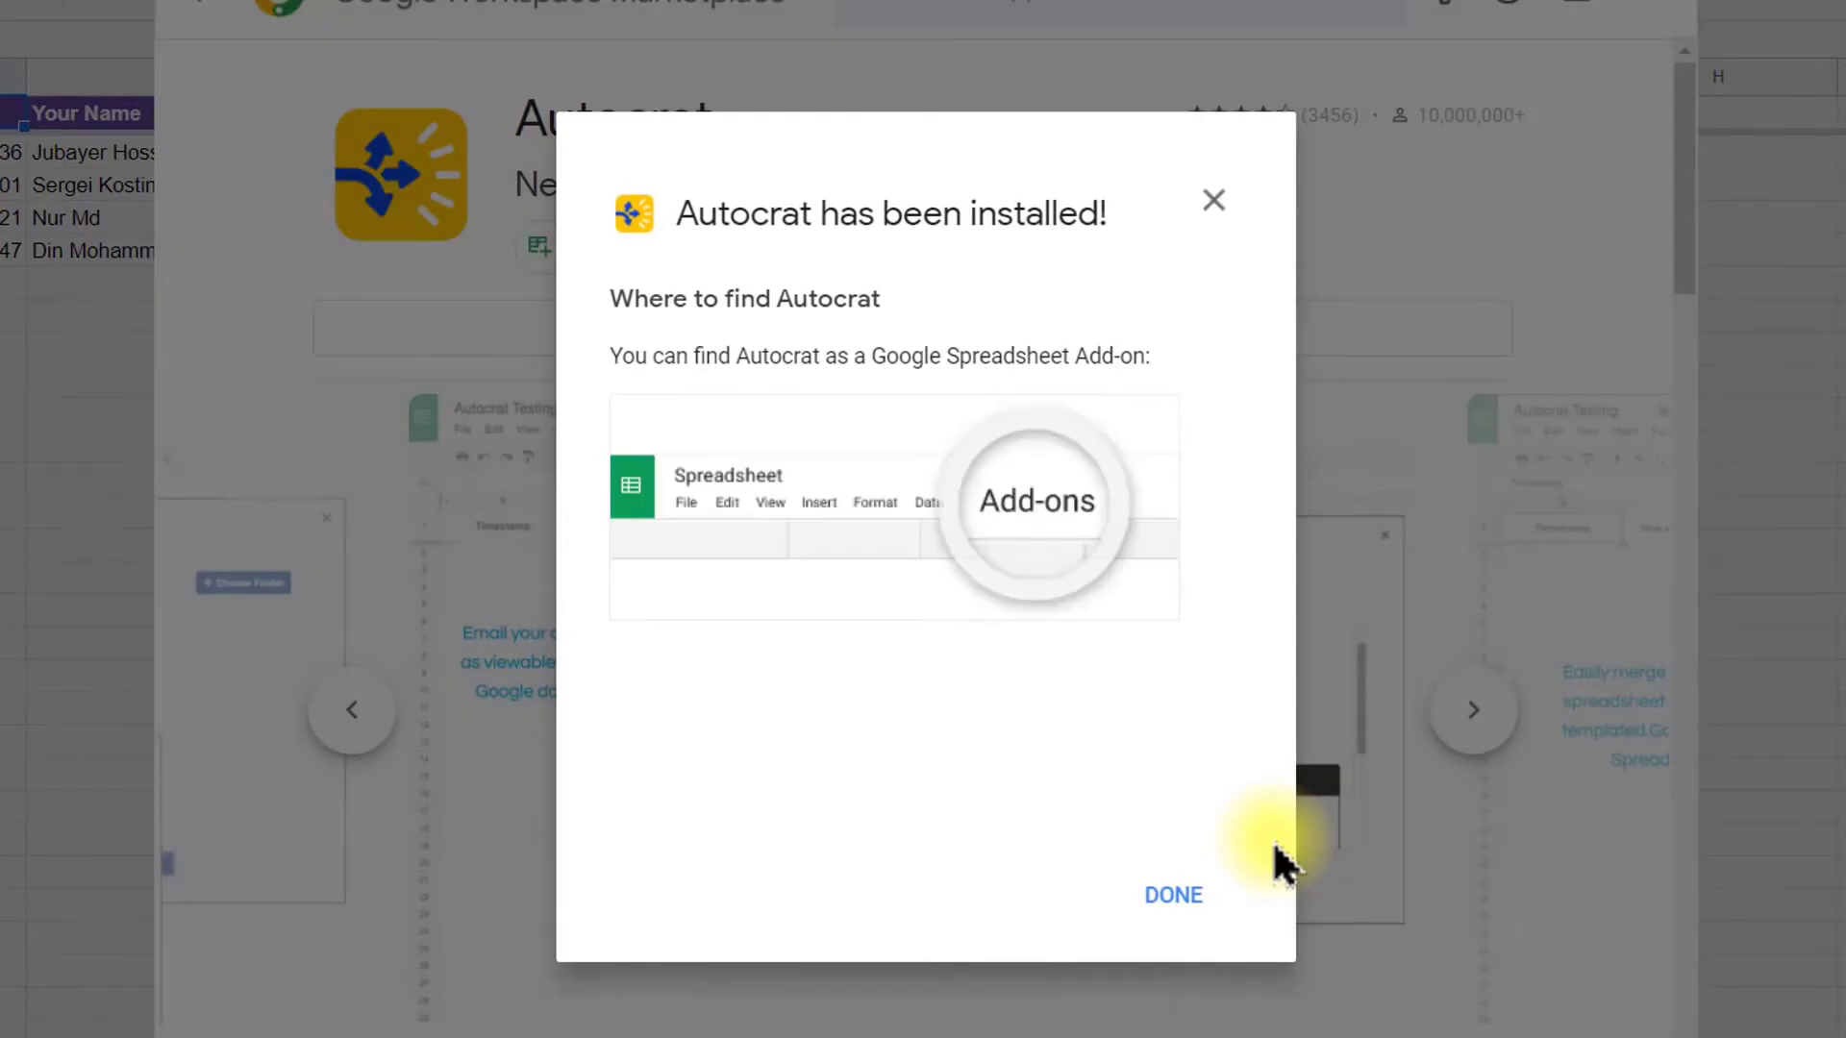
left_click_drag(766, 214, 1137, 231)
left_click(1140, 235)
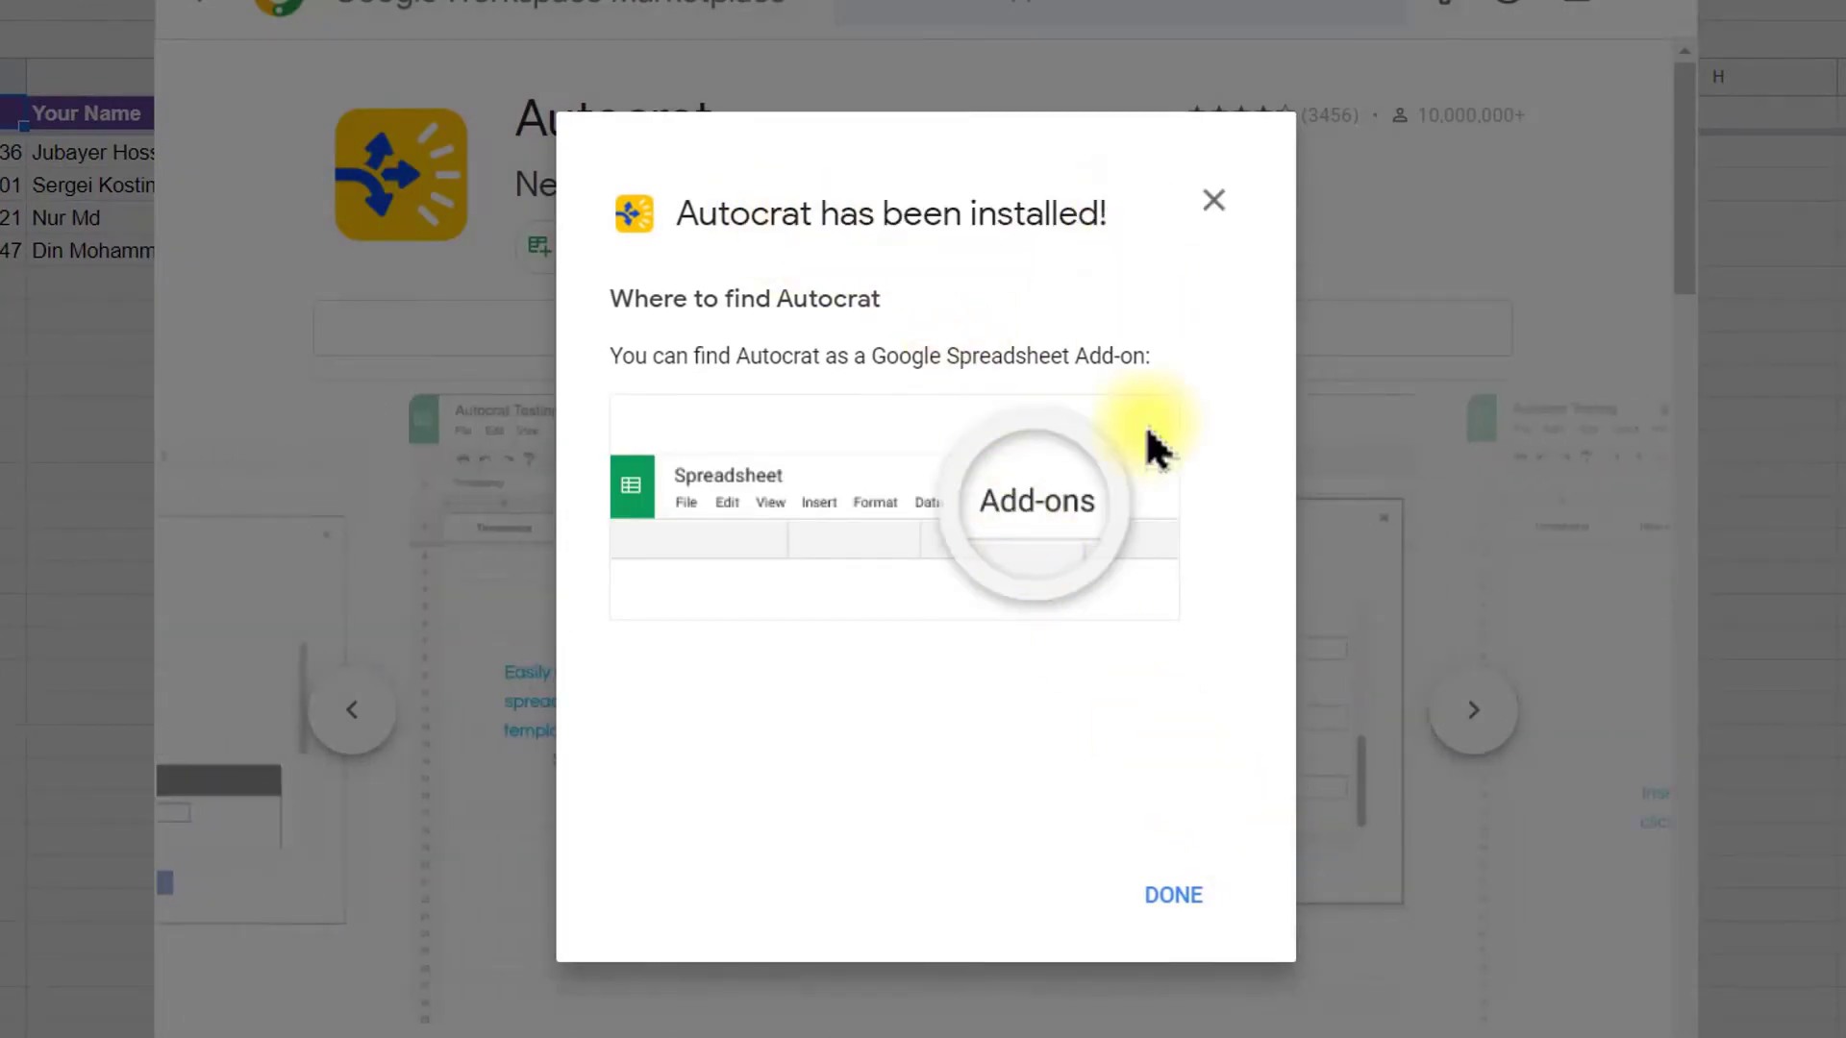
left_click(1171, 903)
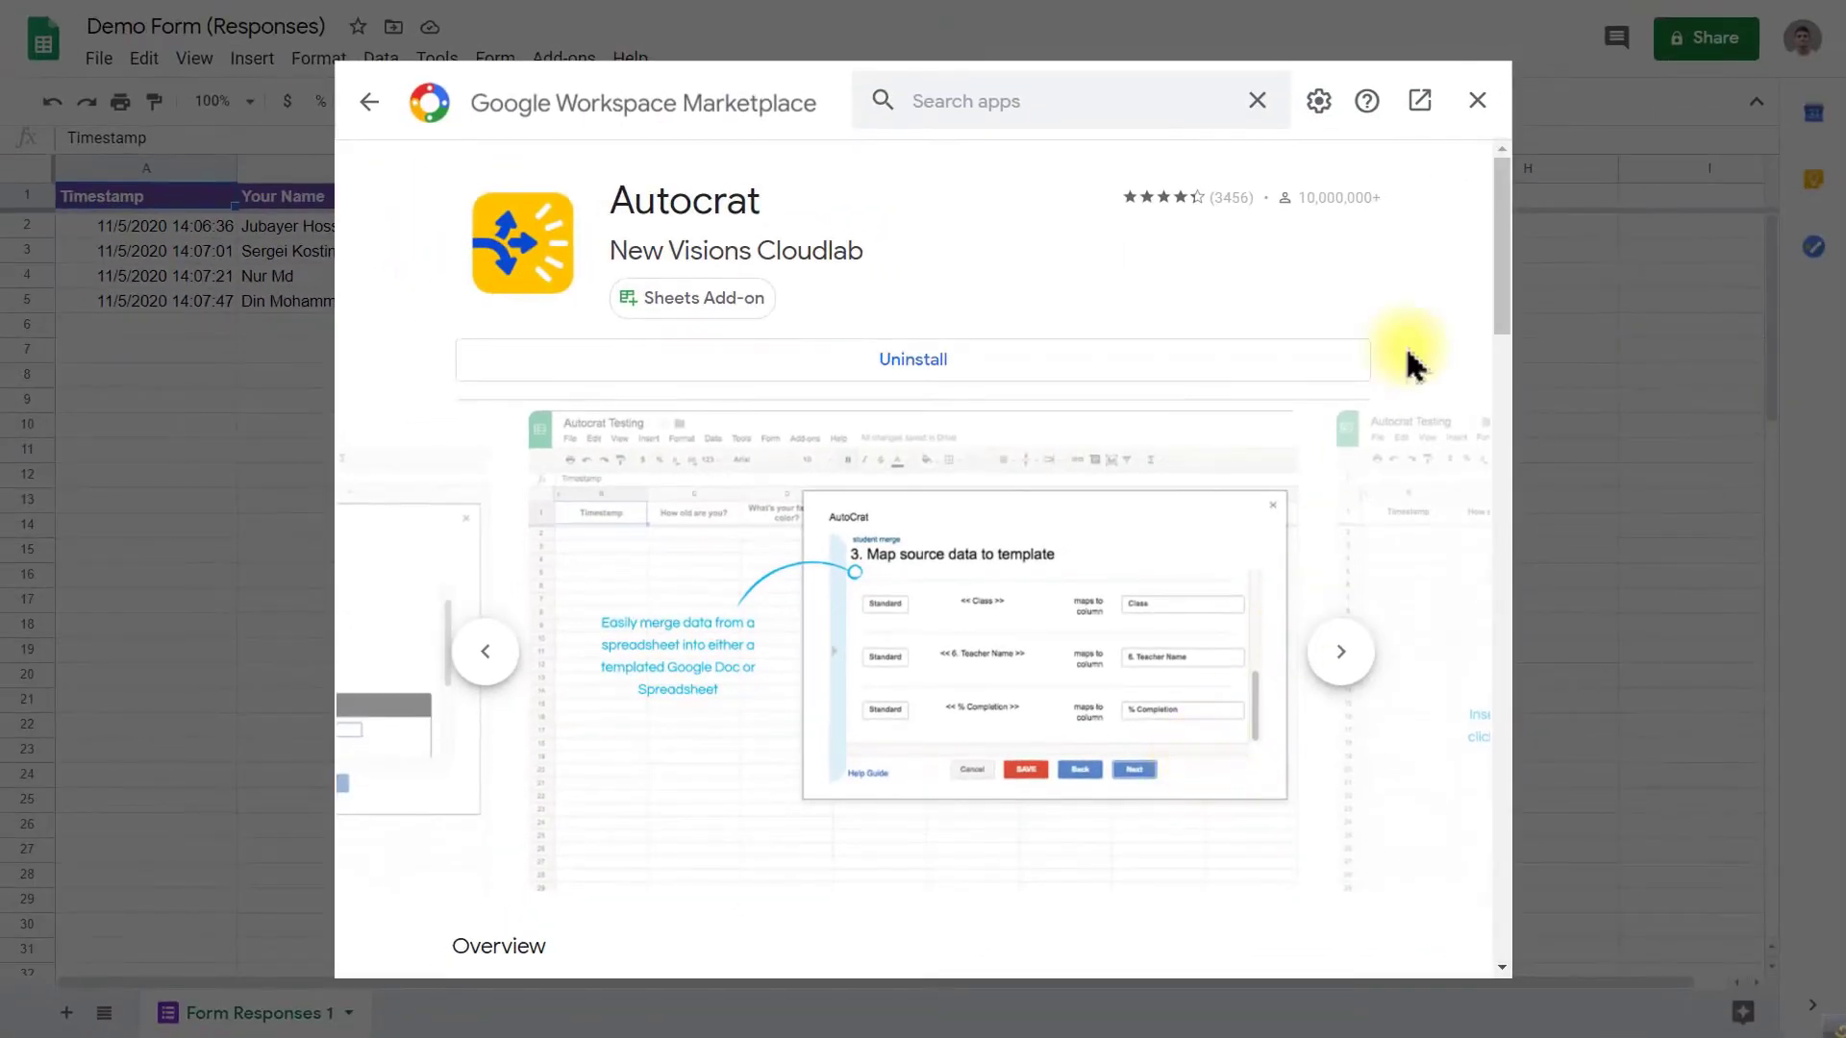
left_click(1474, 102)
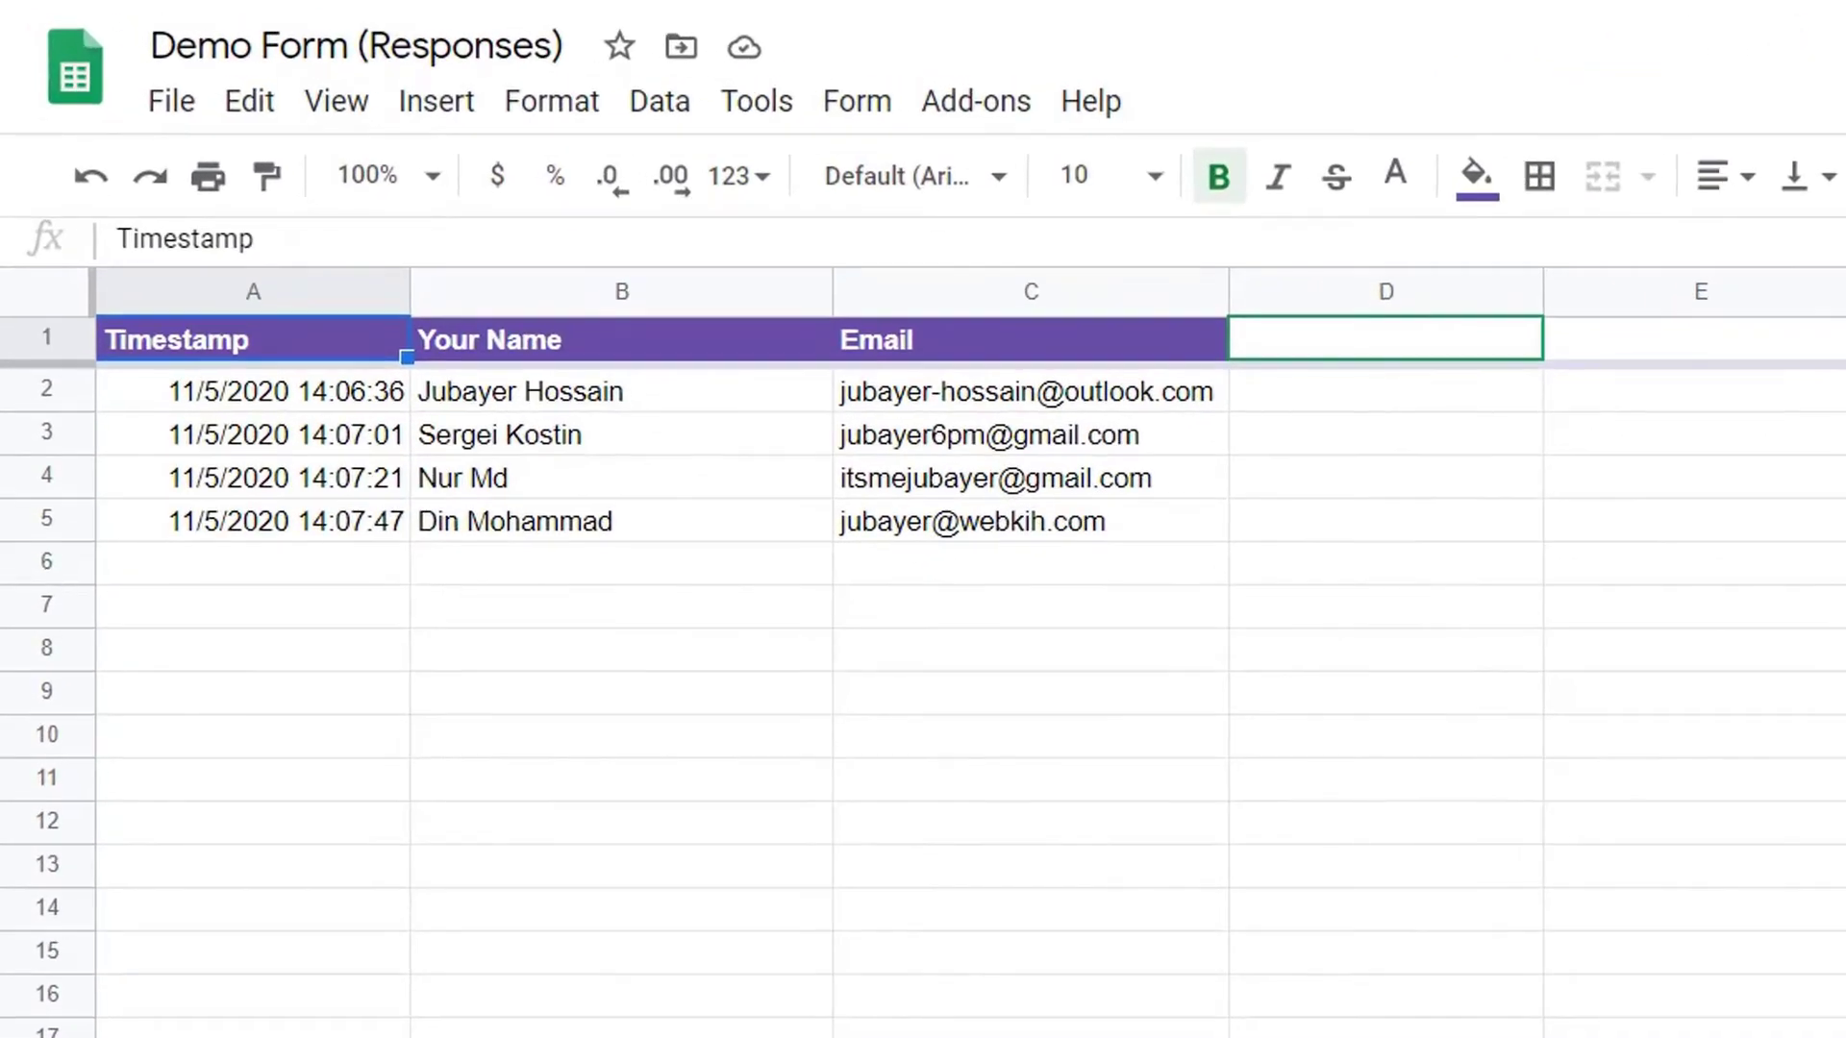
Step: Launch Autocrat from Add-ons, create a new job named test, and continue
left_click(976, 101)
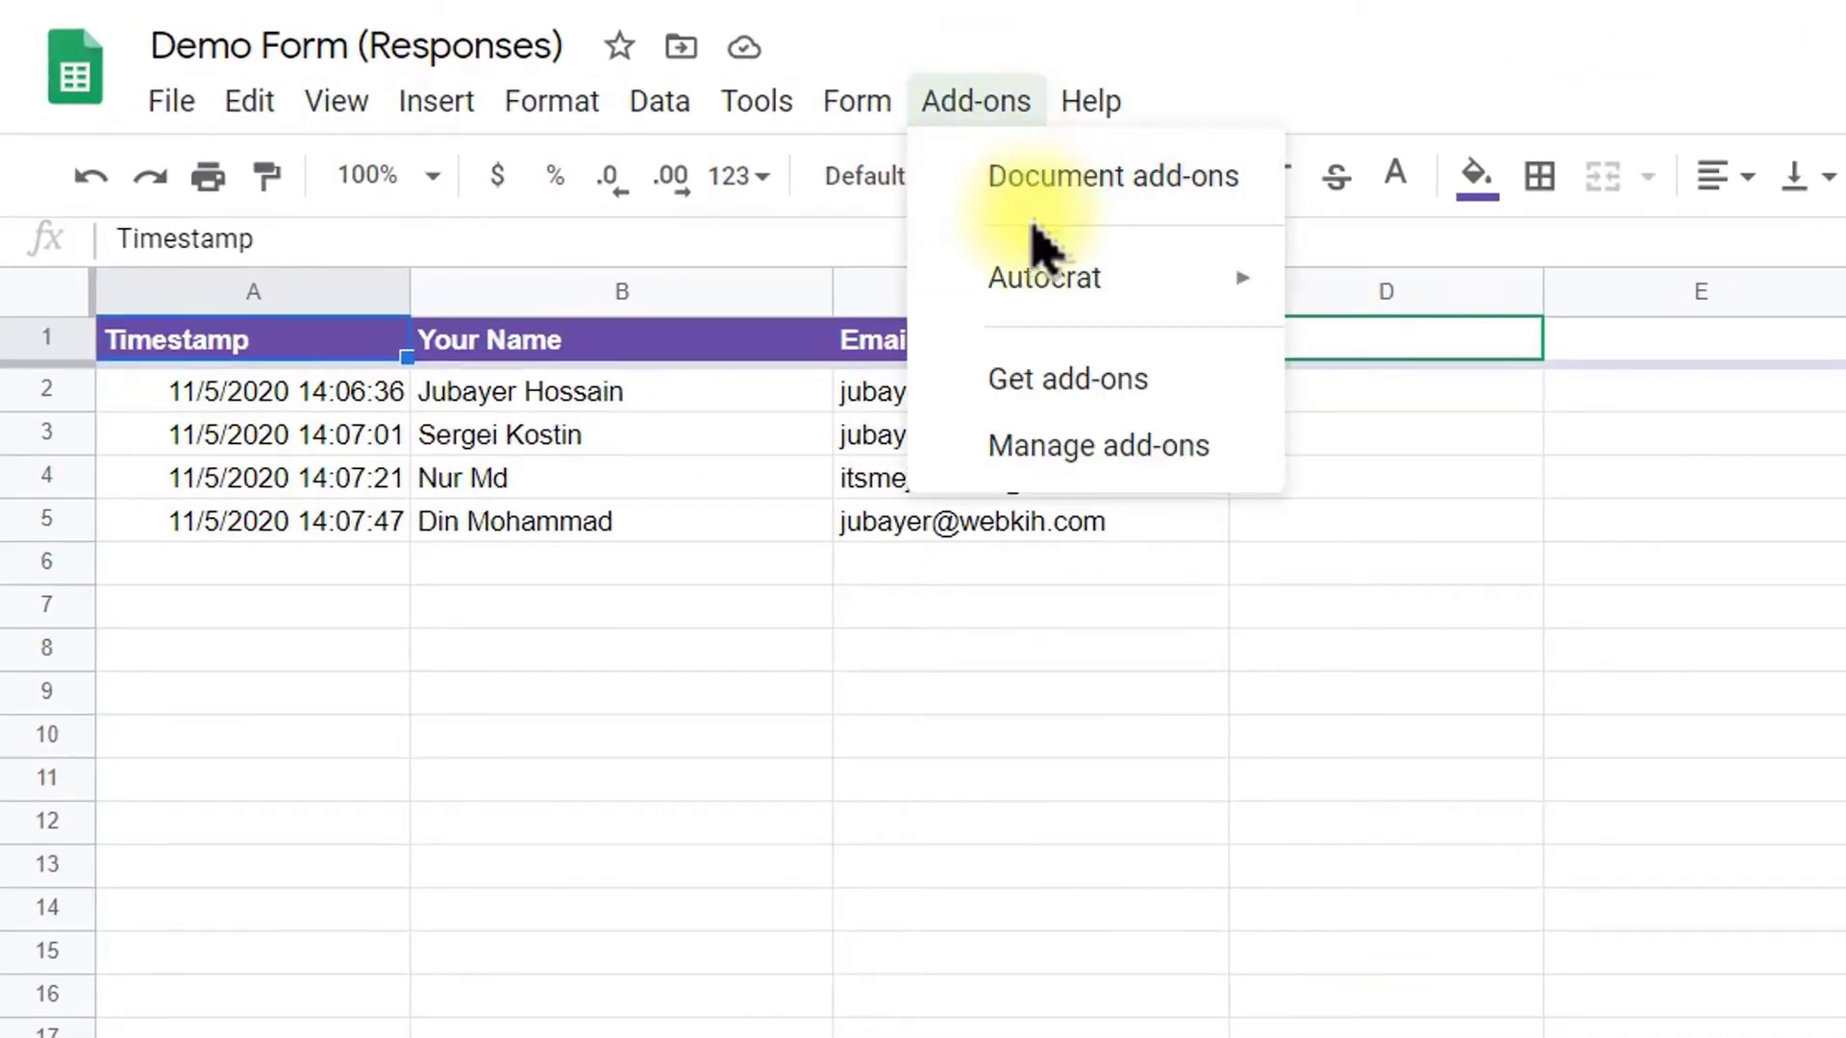
mouse_move(1048, 278)
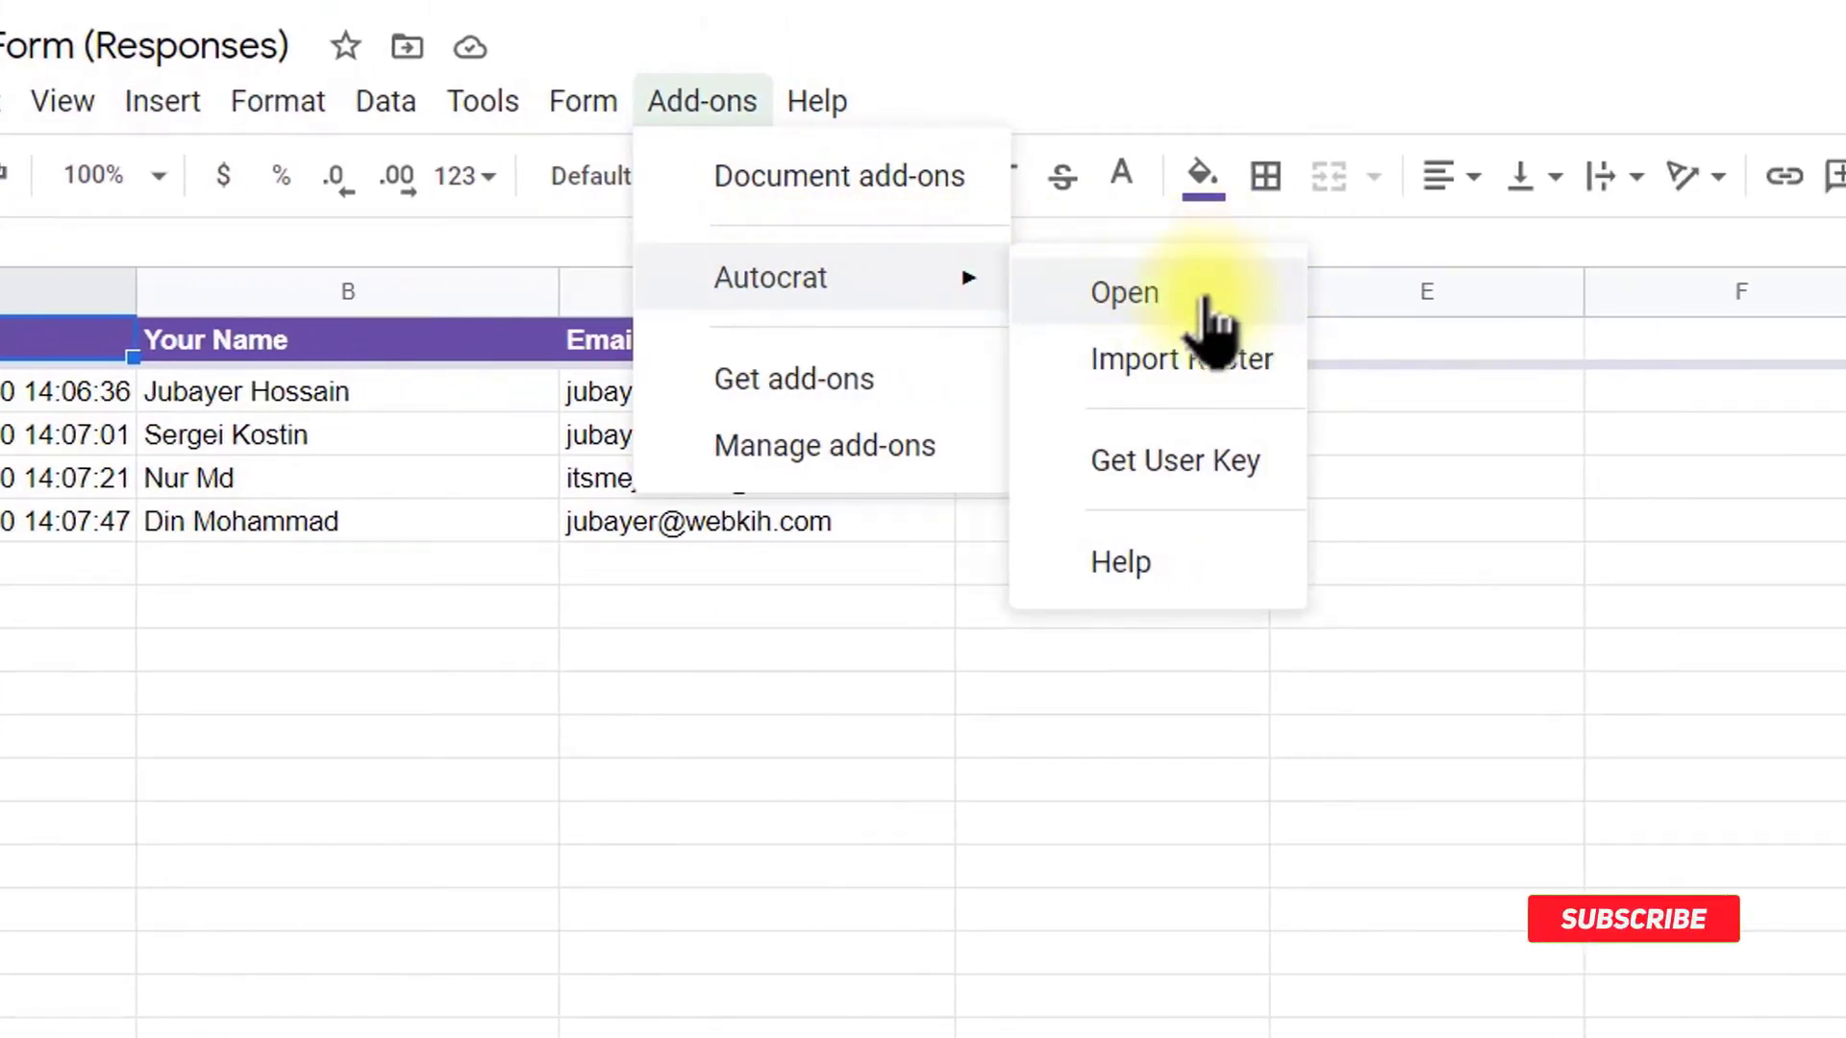
left_click(1203, 306)
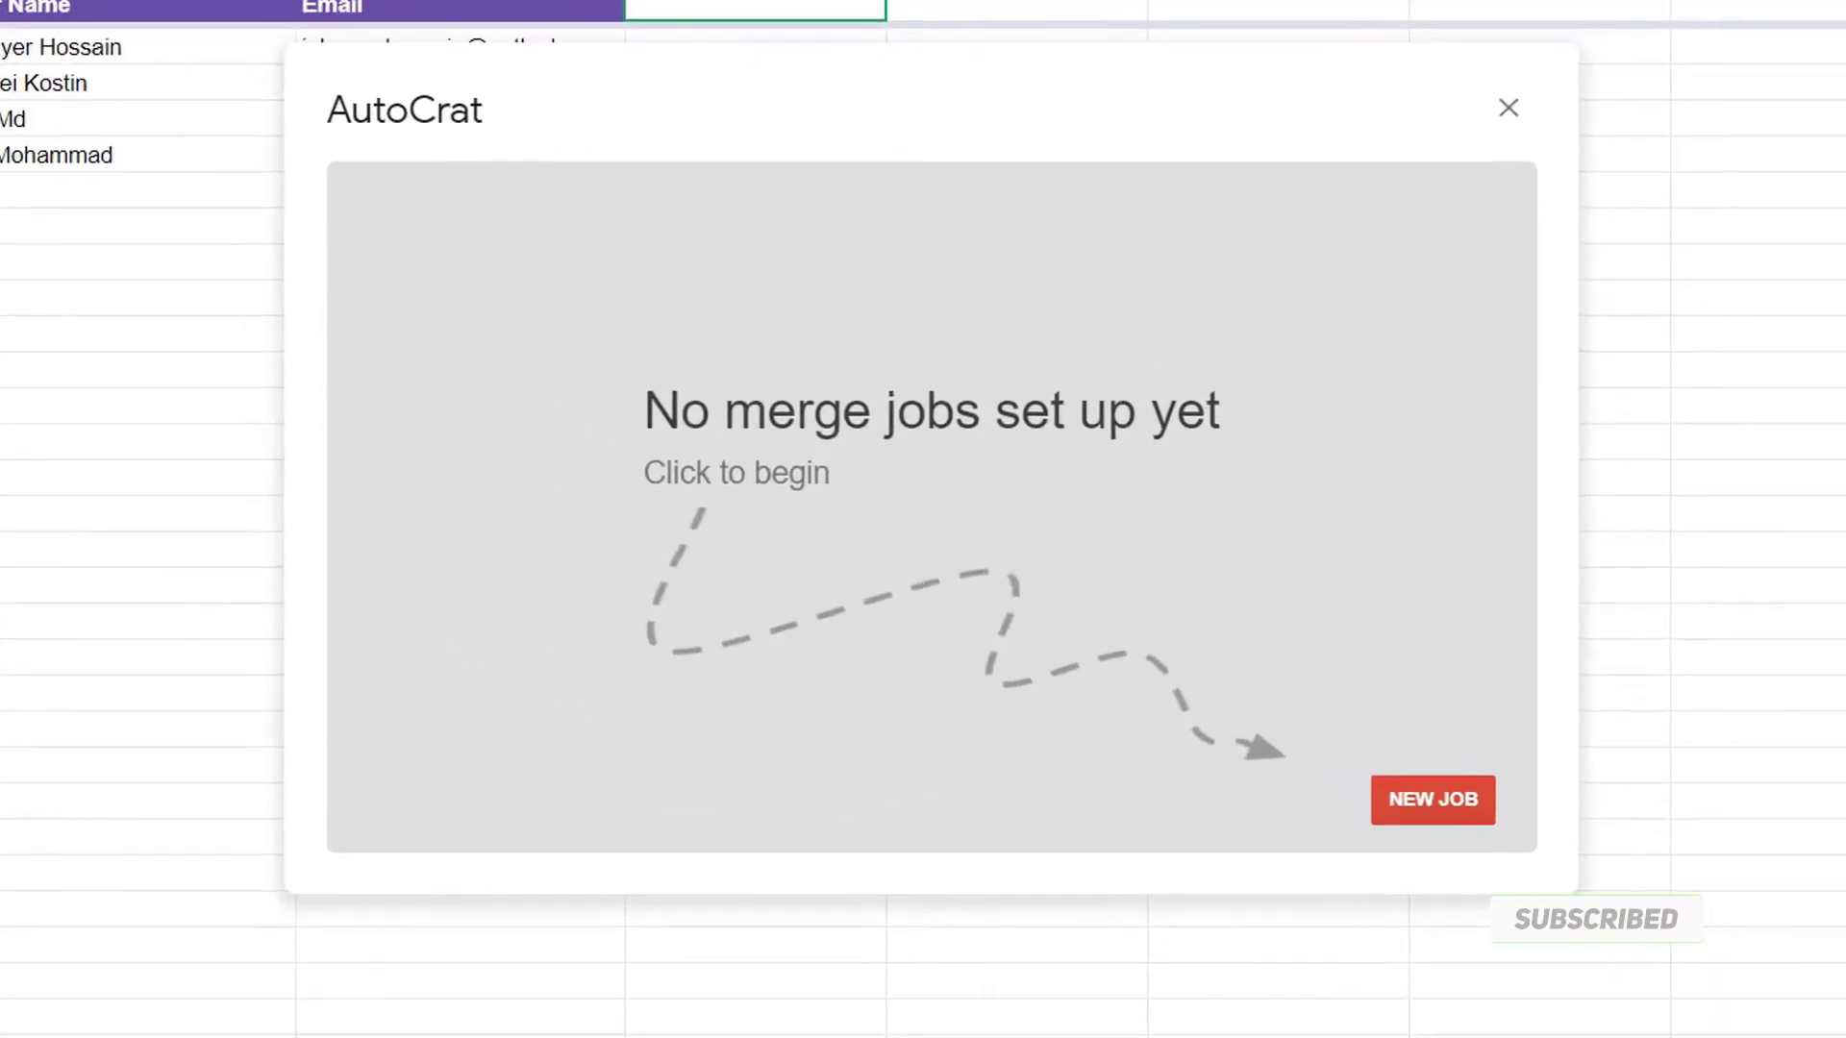
left_click(1427, 798)
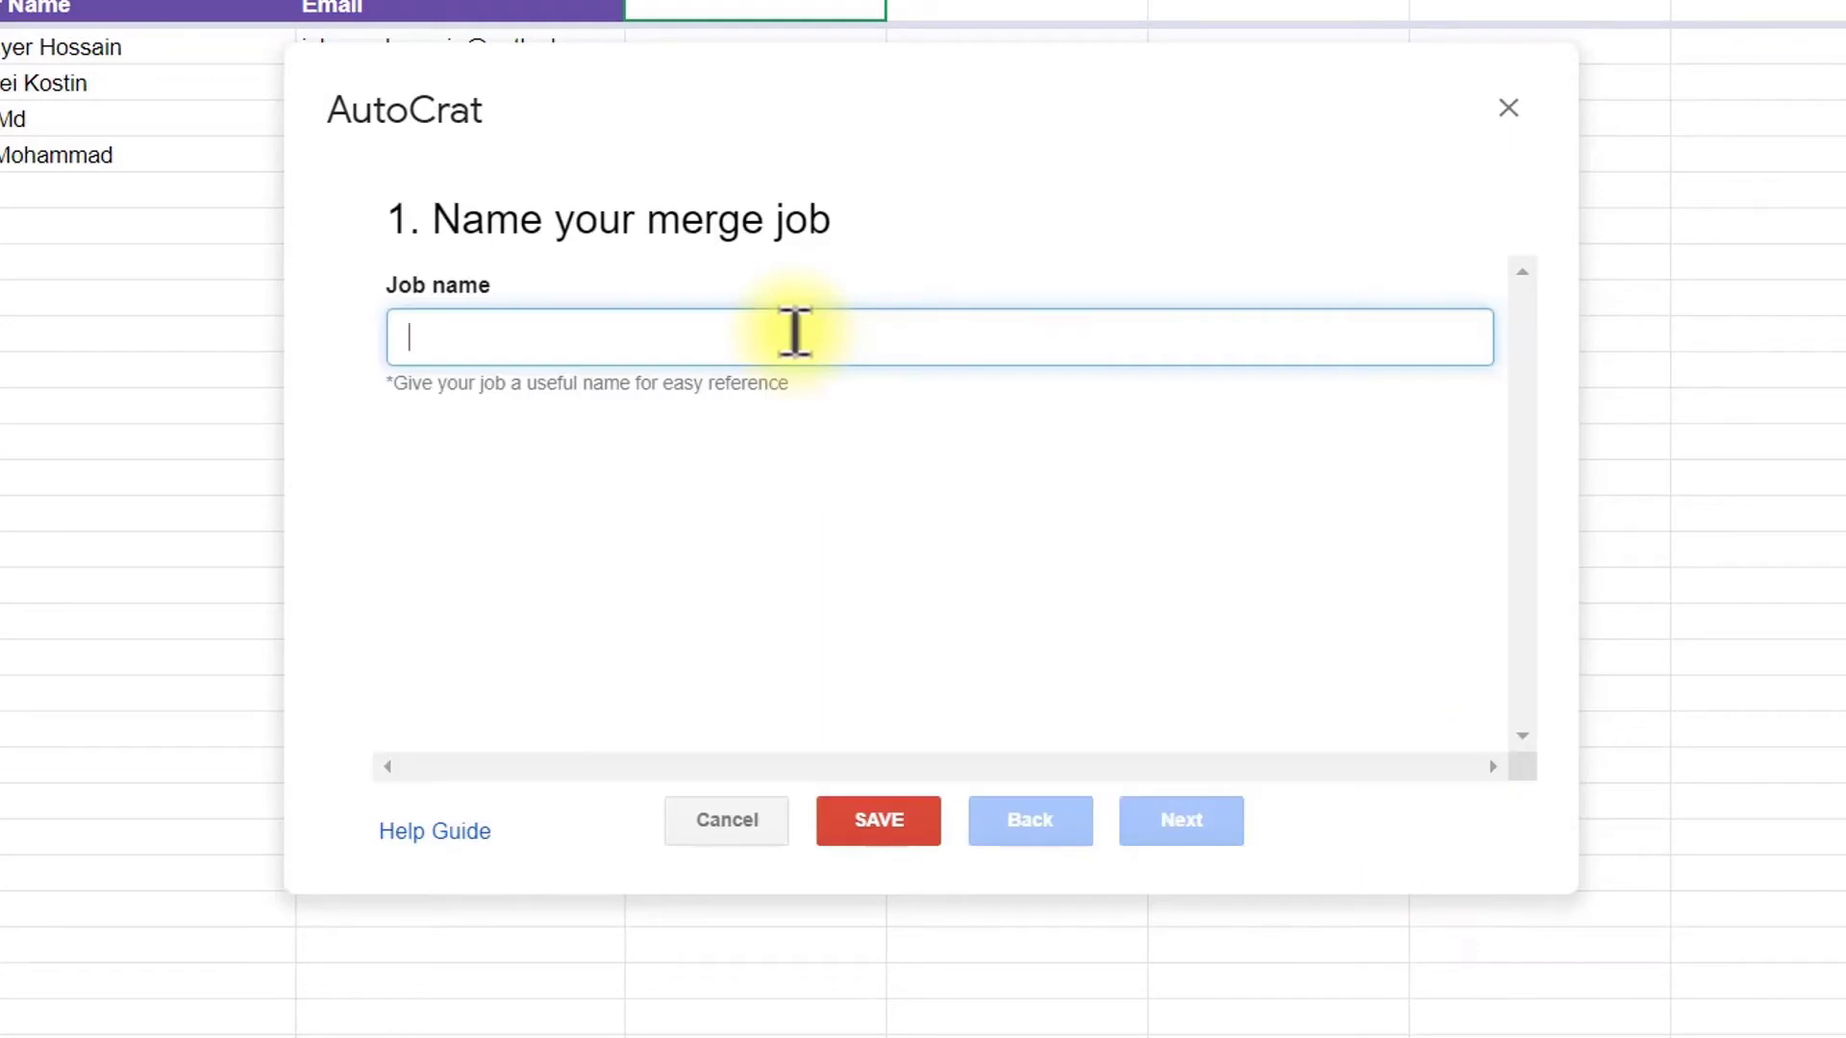
type("test")
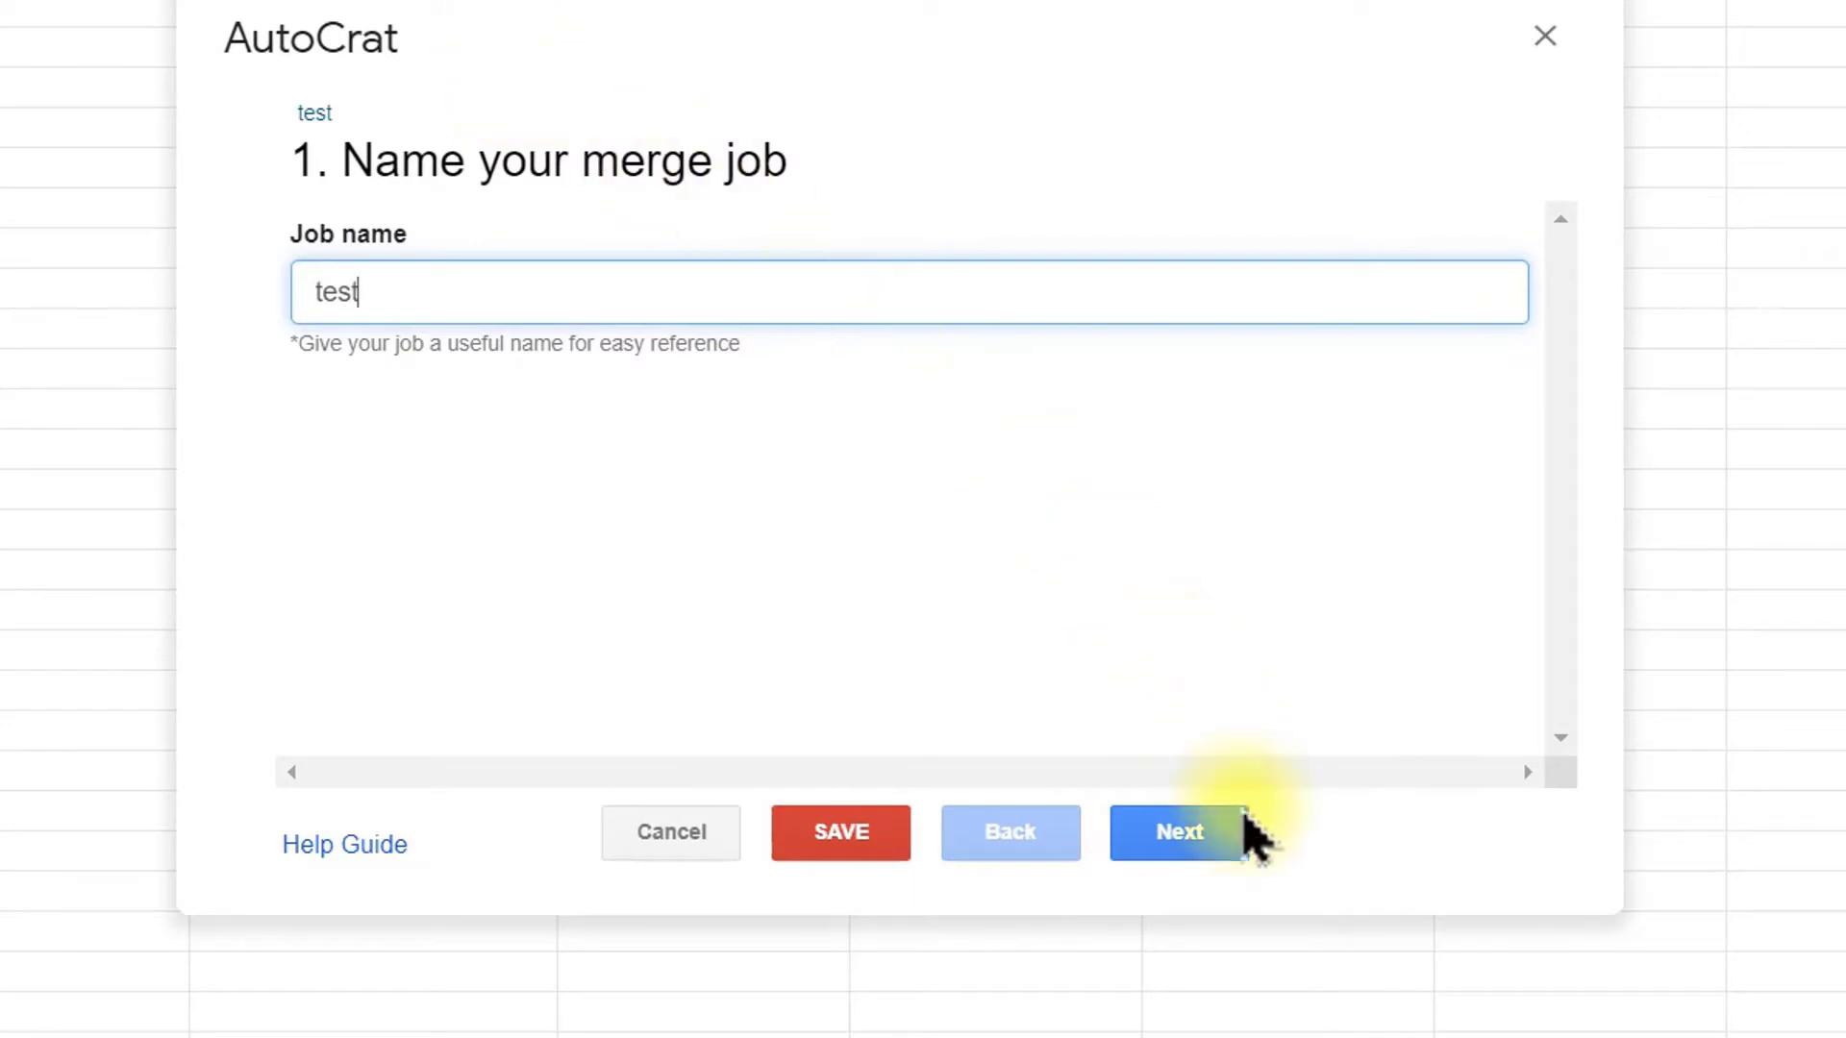
left_click(1198, 858)
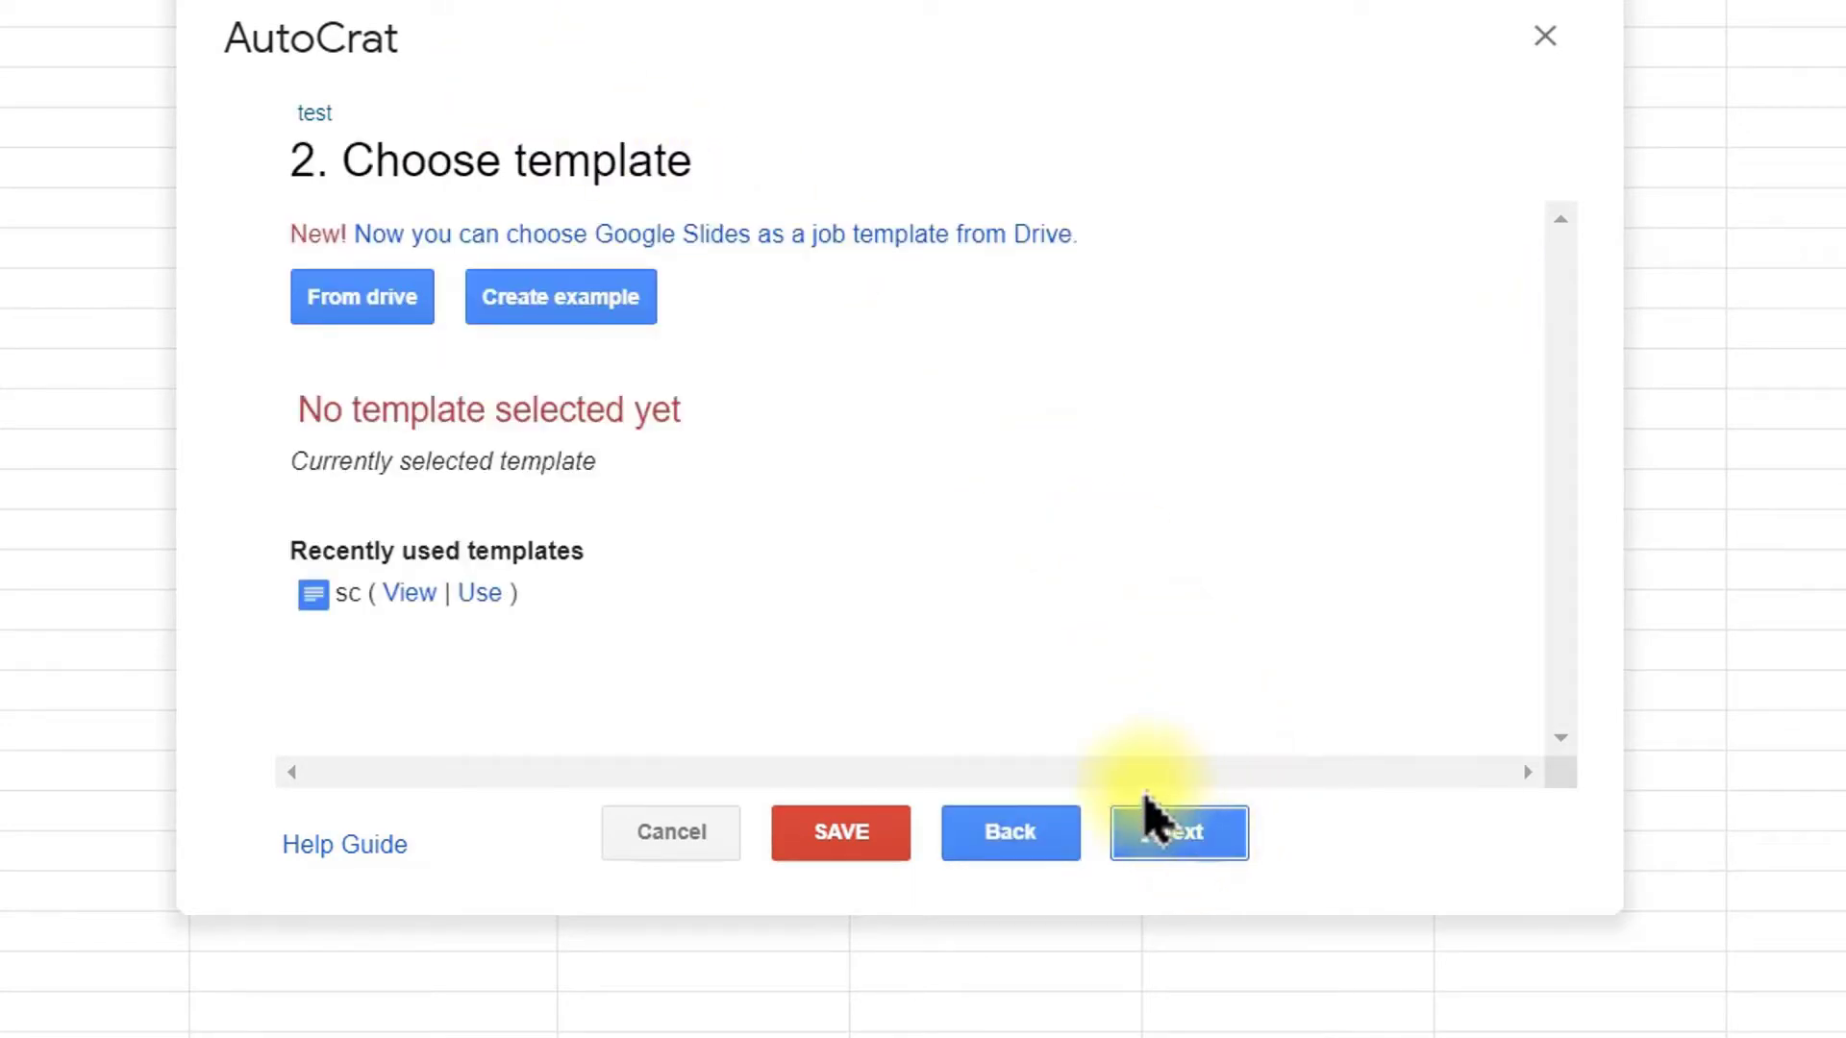
Step: Pick the Congratulations slides file from Drive as the test job's template
left_click(339, 305)
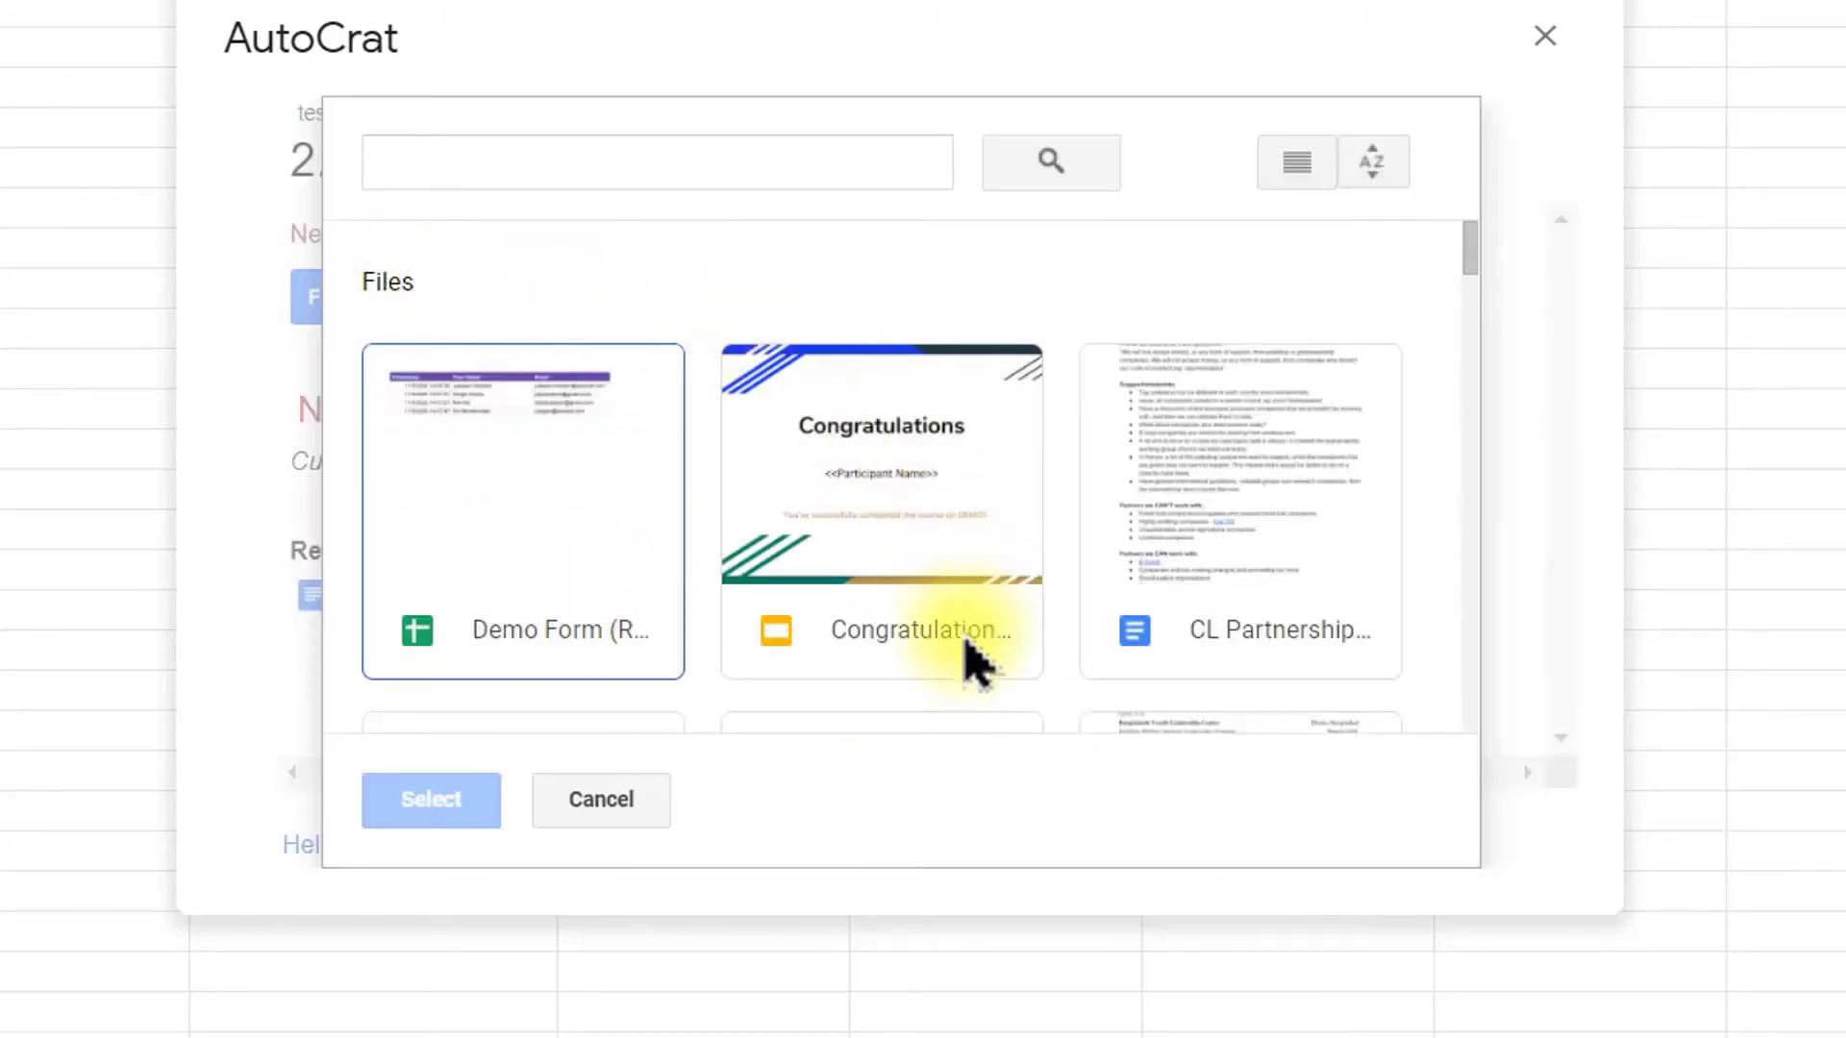
left_click(961, 544)
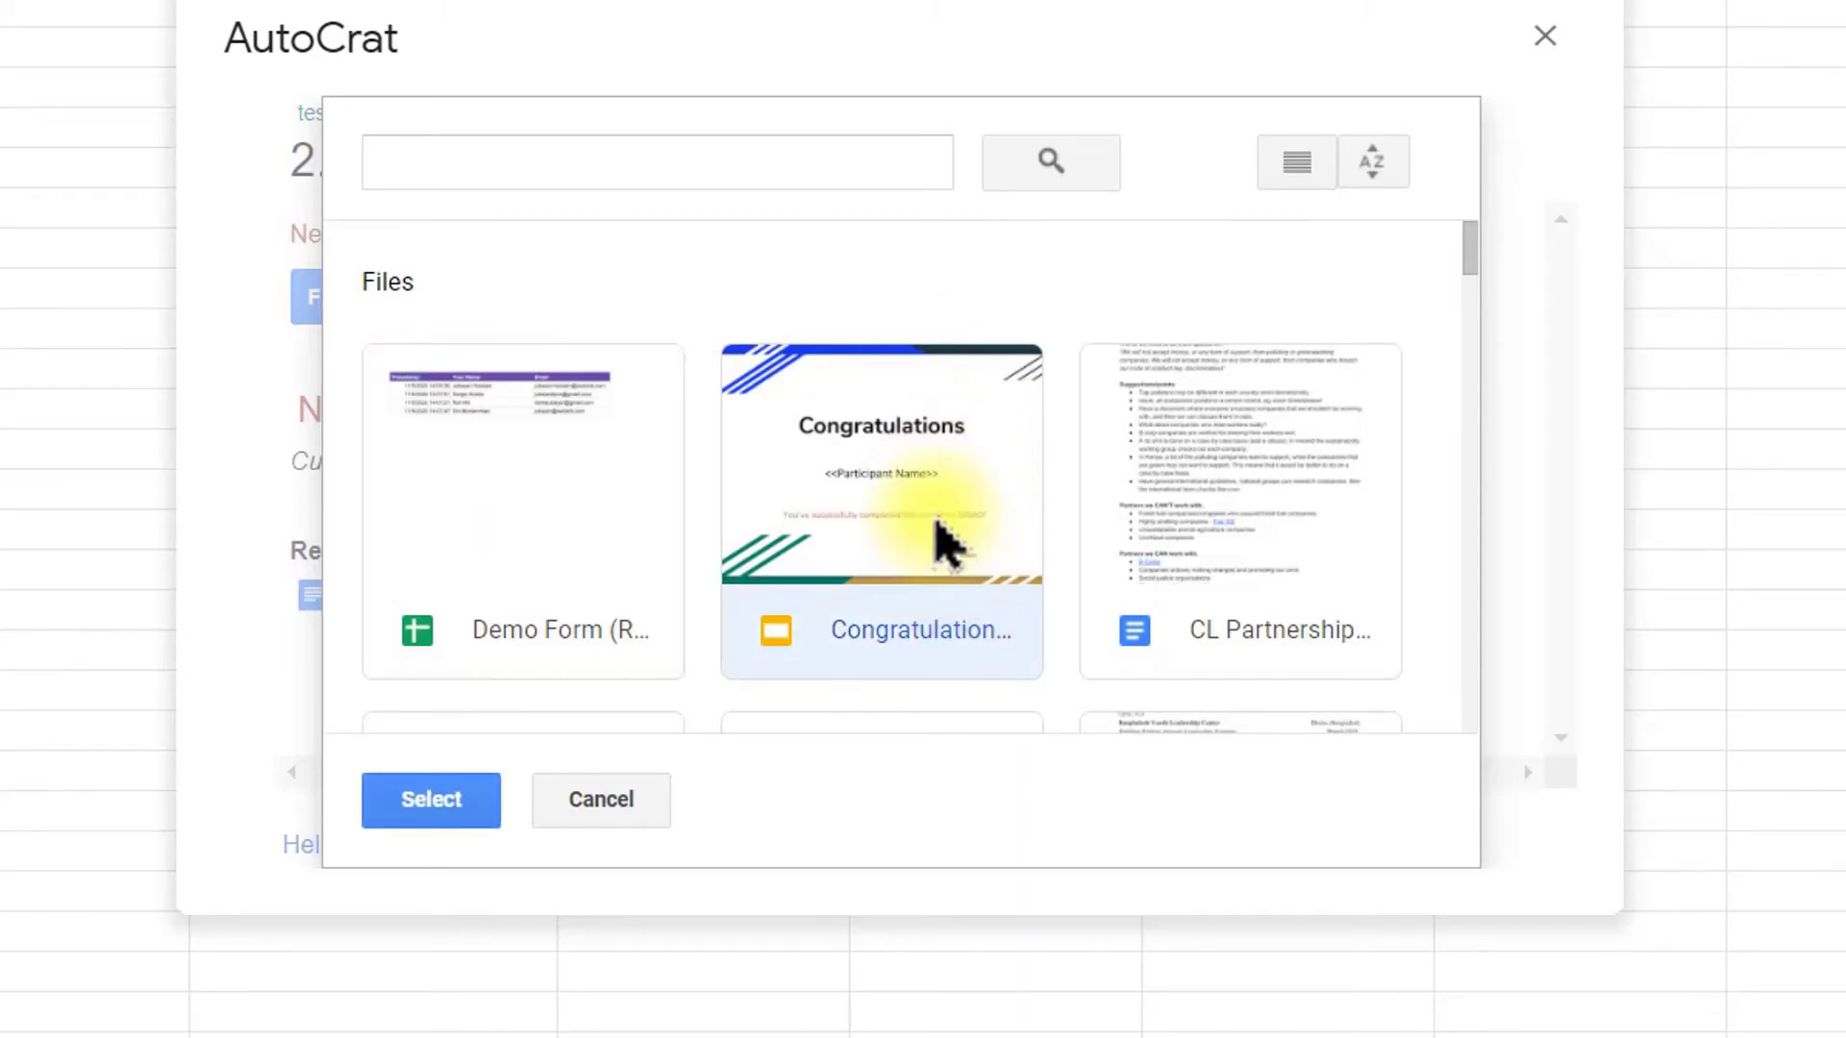
left_click(423, 812)
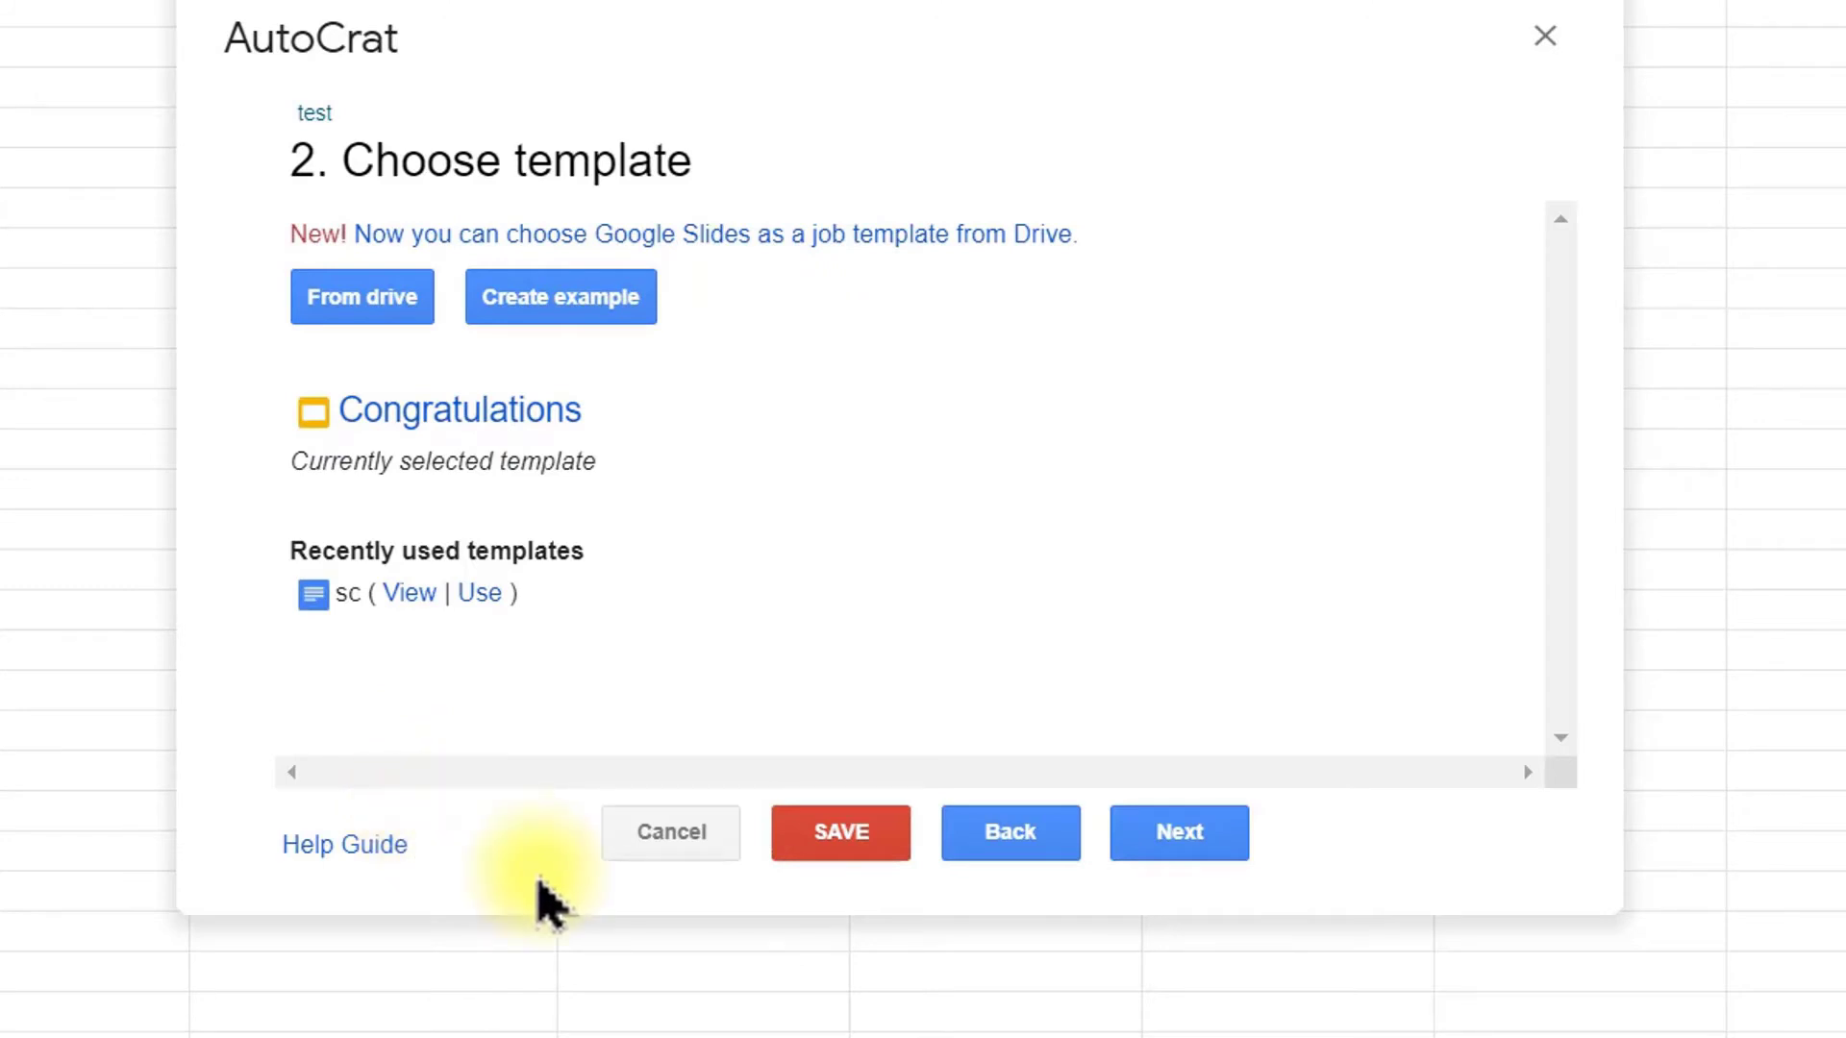
left_click(1214, 842)
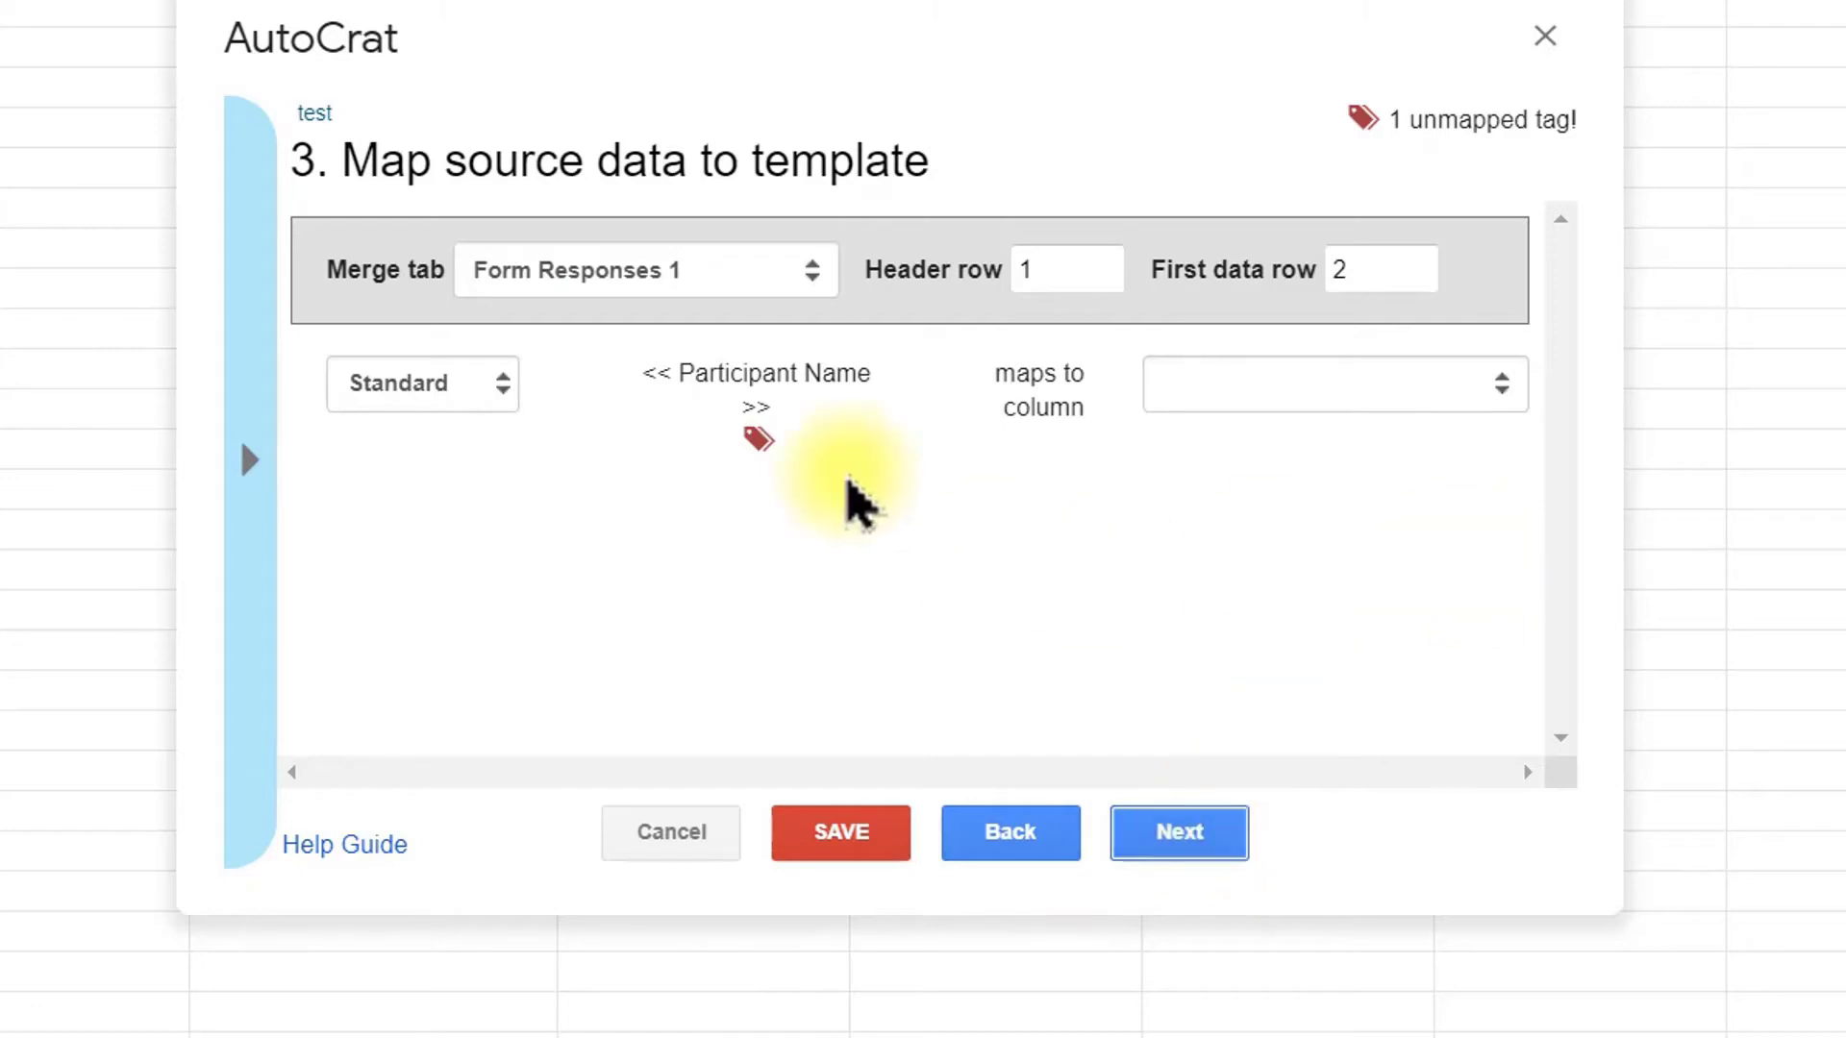
Step: Map the Participant Name tag to the Your Name column and continue to File settings
left_click(1340, 389)
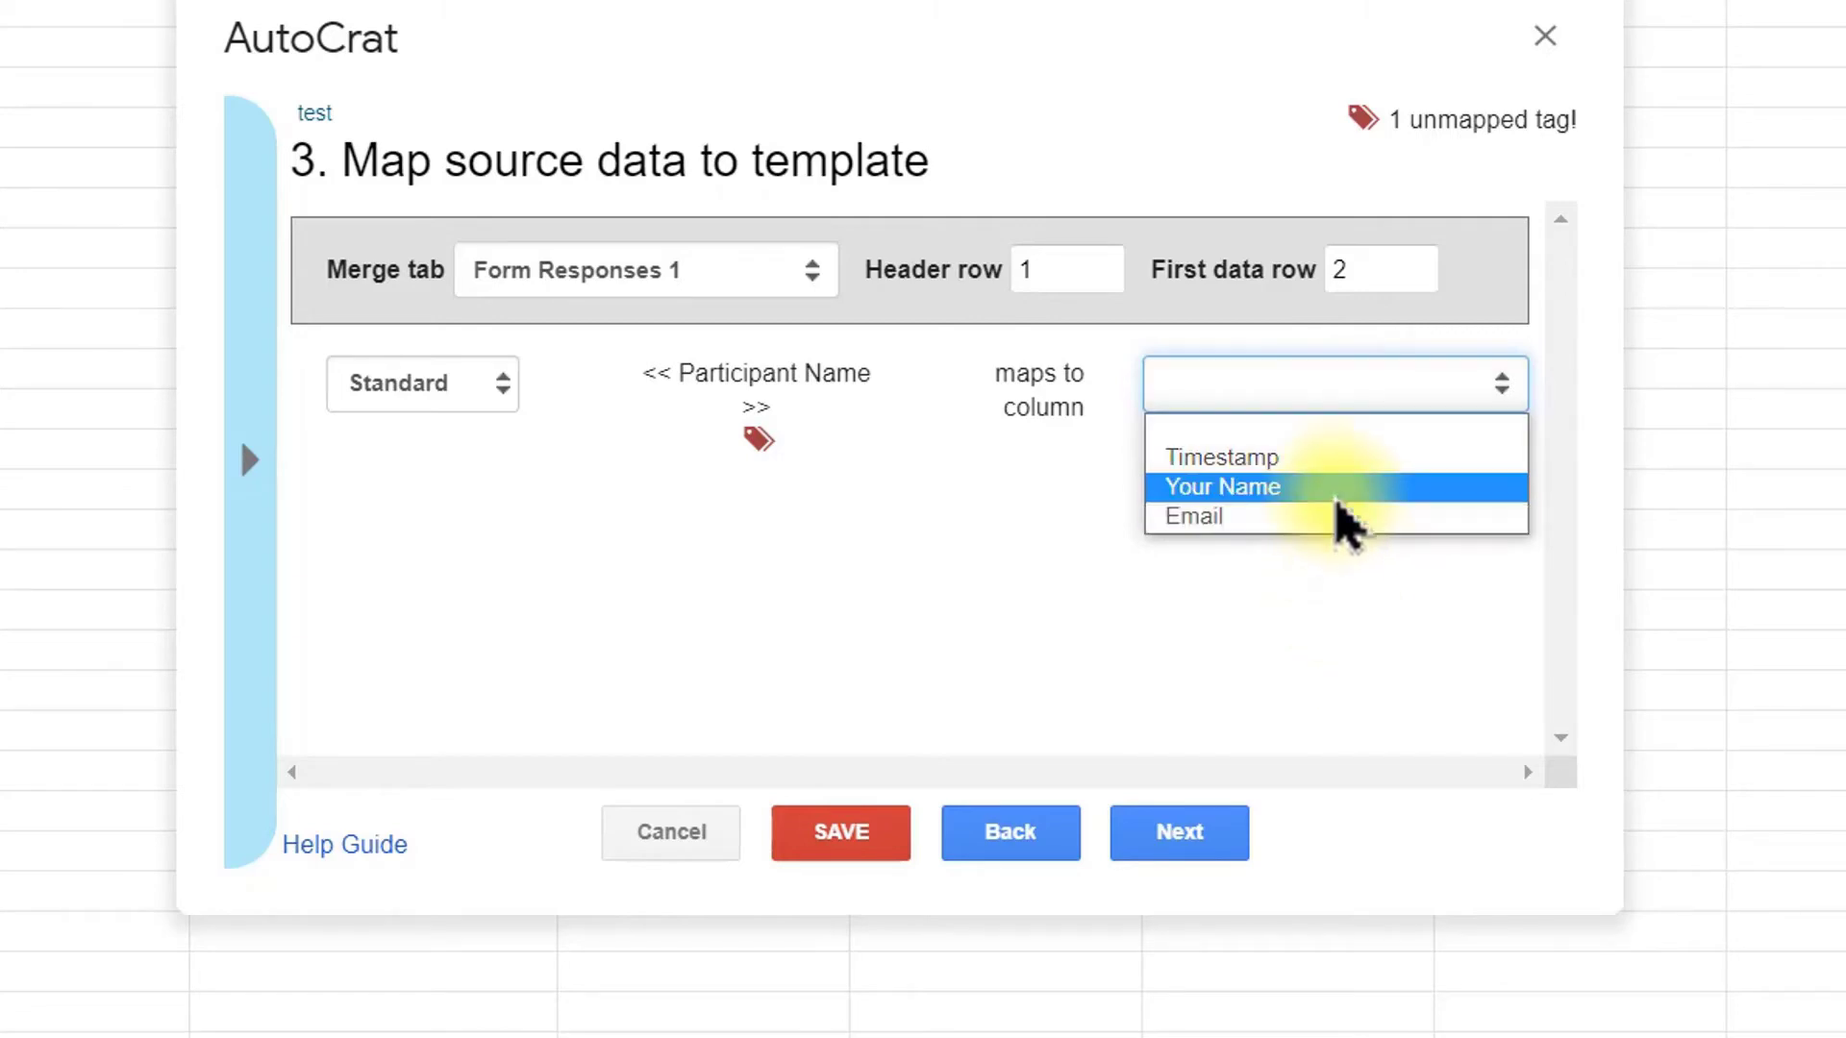
left_click(1336, 488)
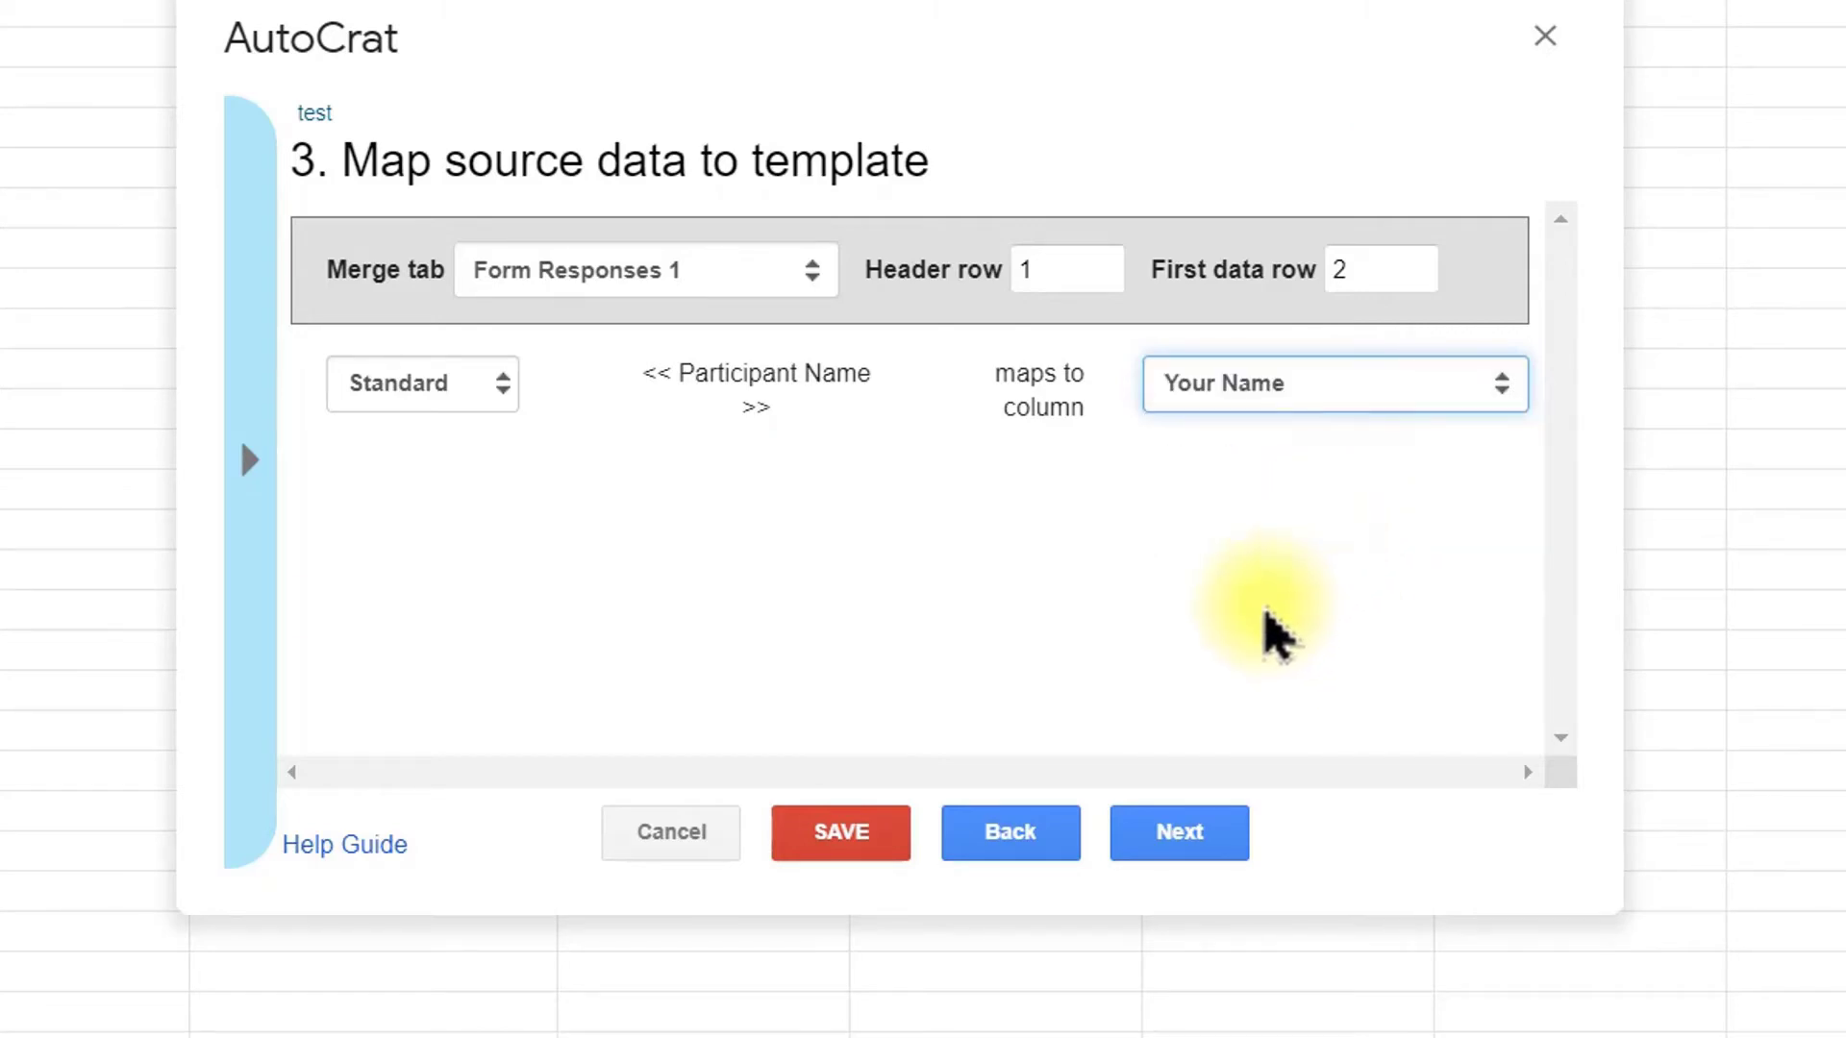
left_click(1178, 832)
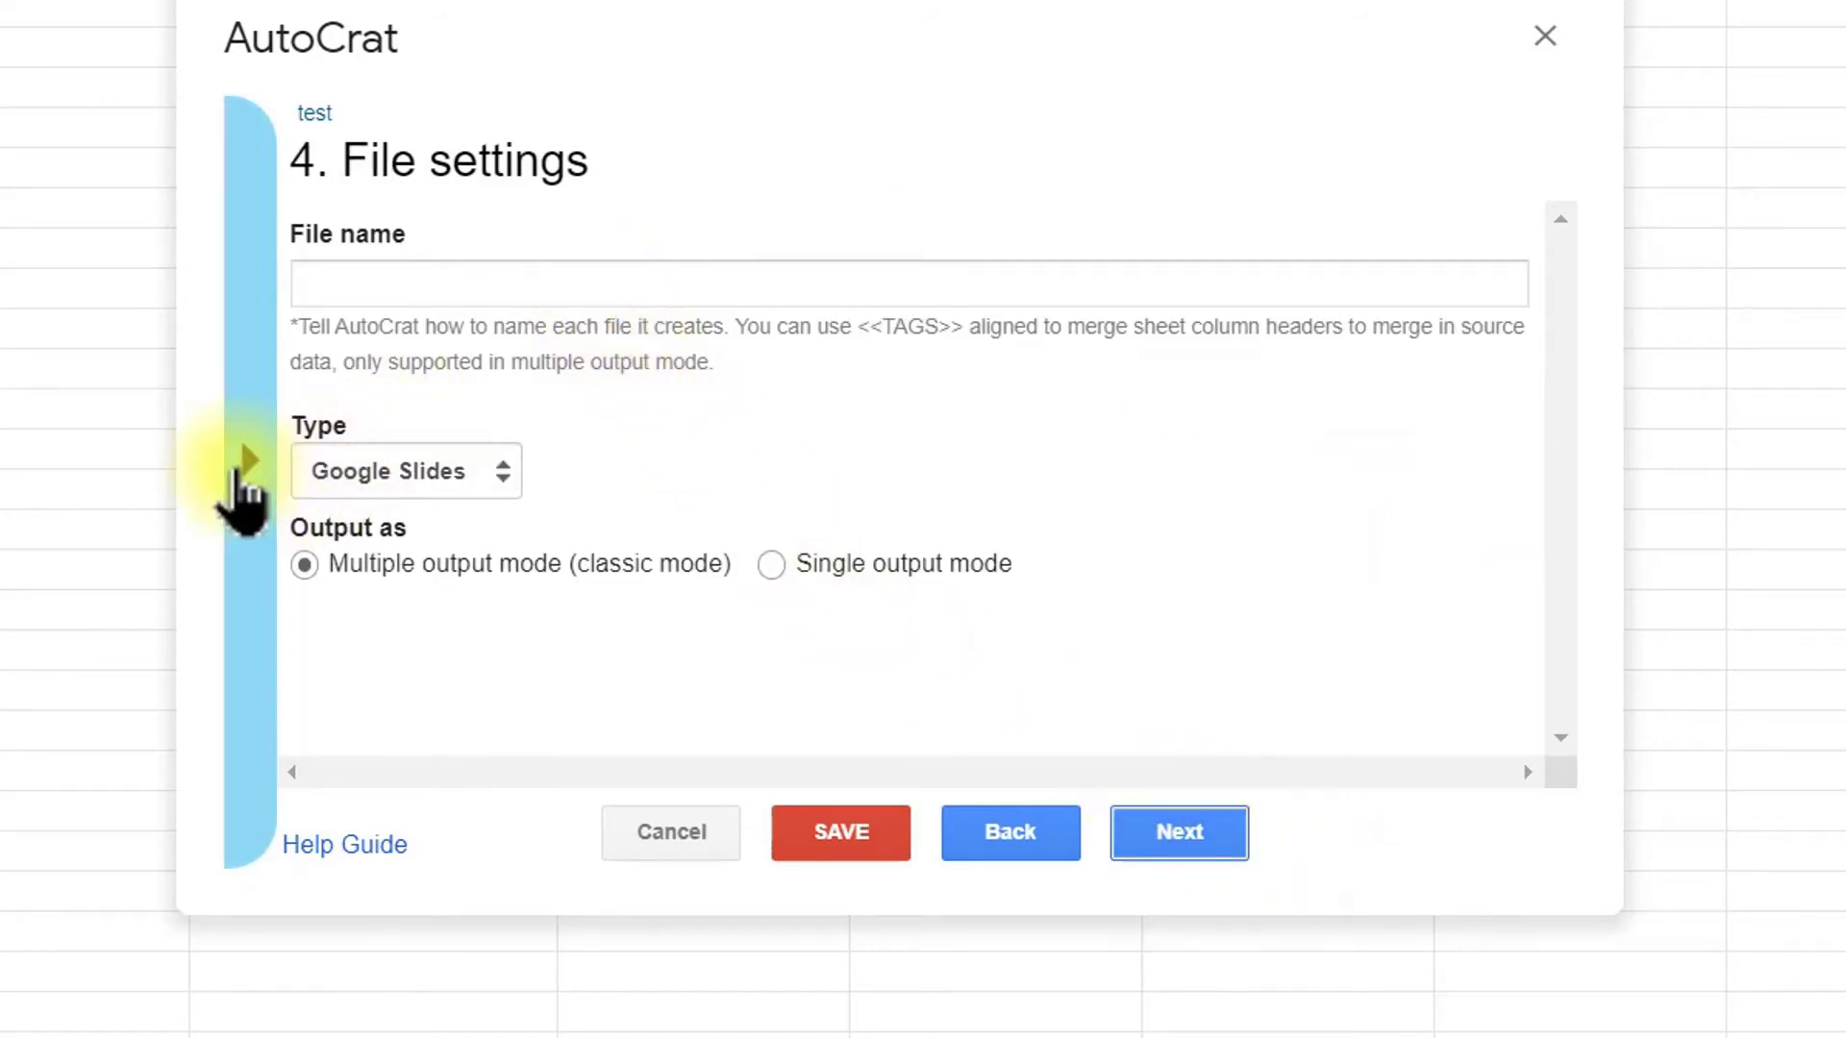
Step: Set the merged file name to the <<Your Name>> tag
left_click(240, 473)
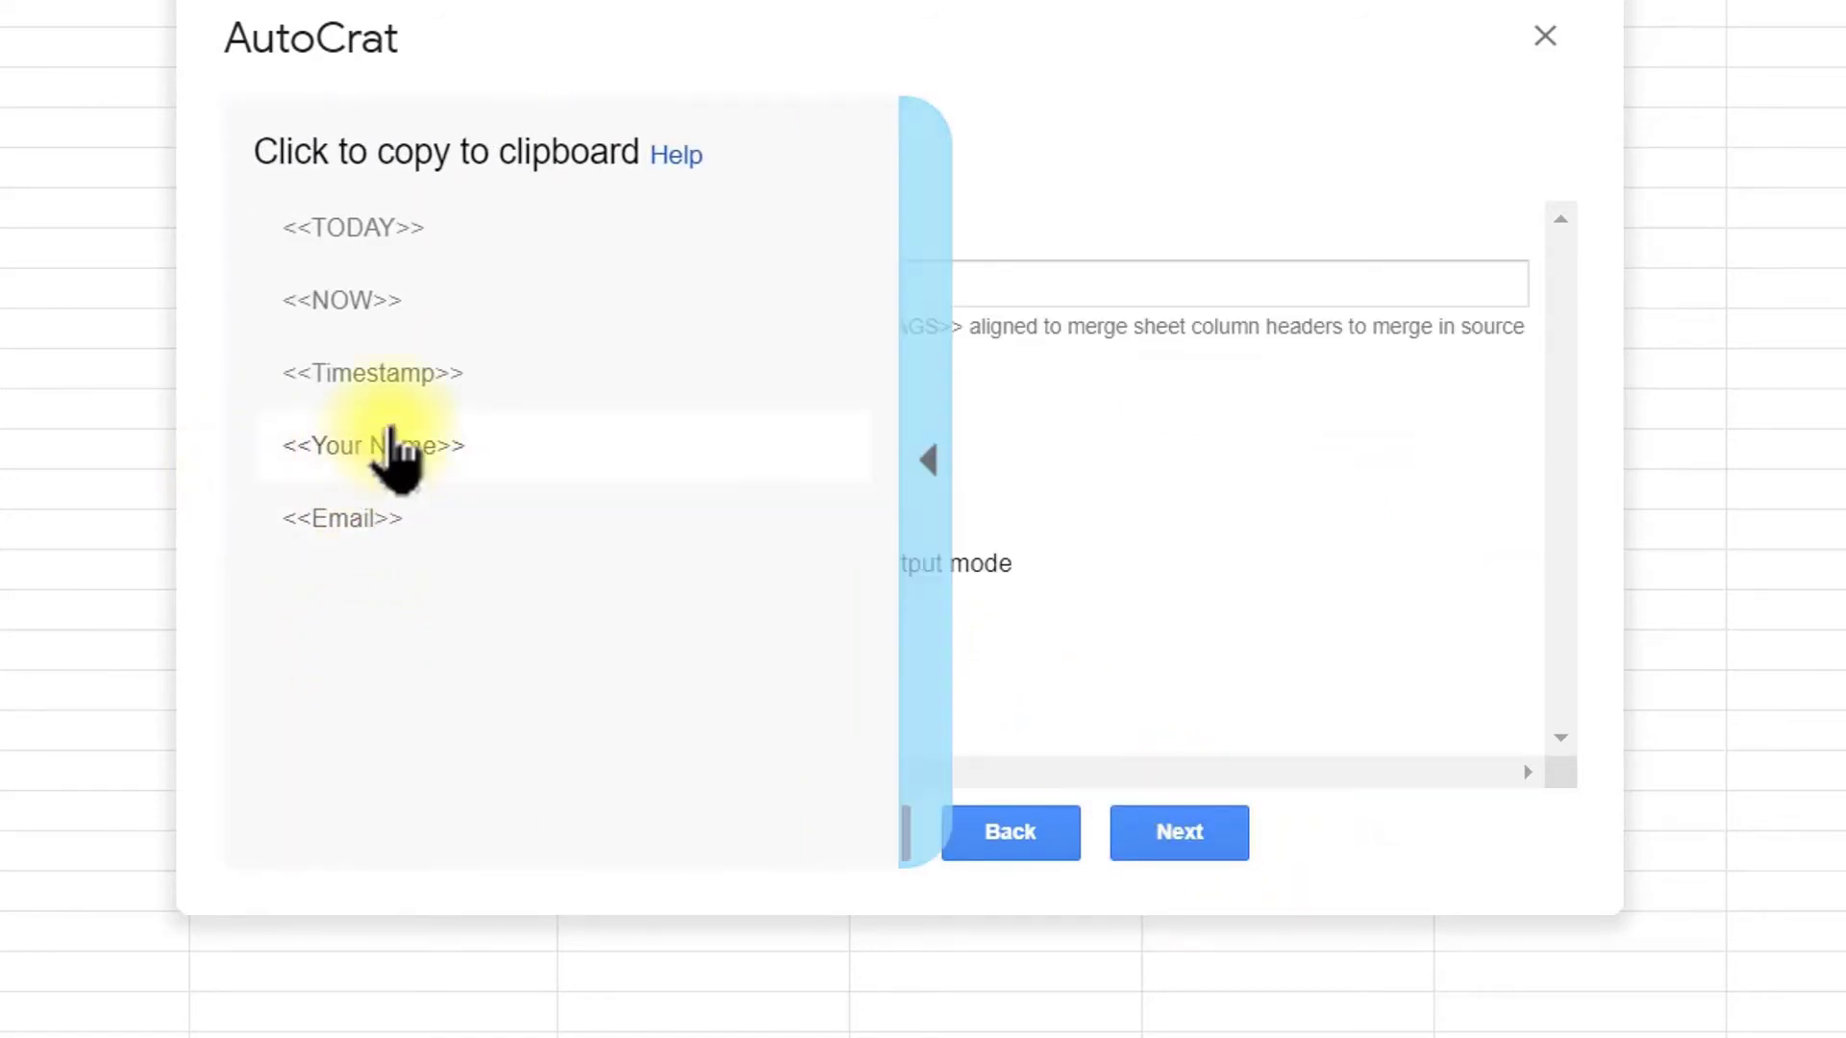
left_click(394, 445)
left_click(450, 288)
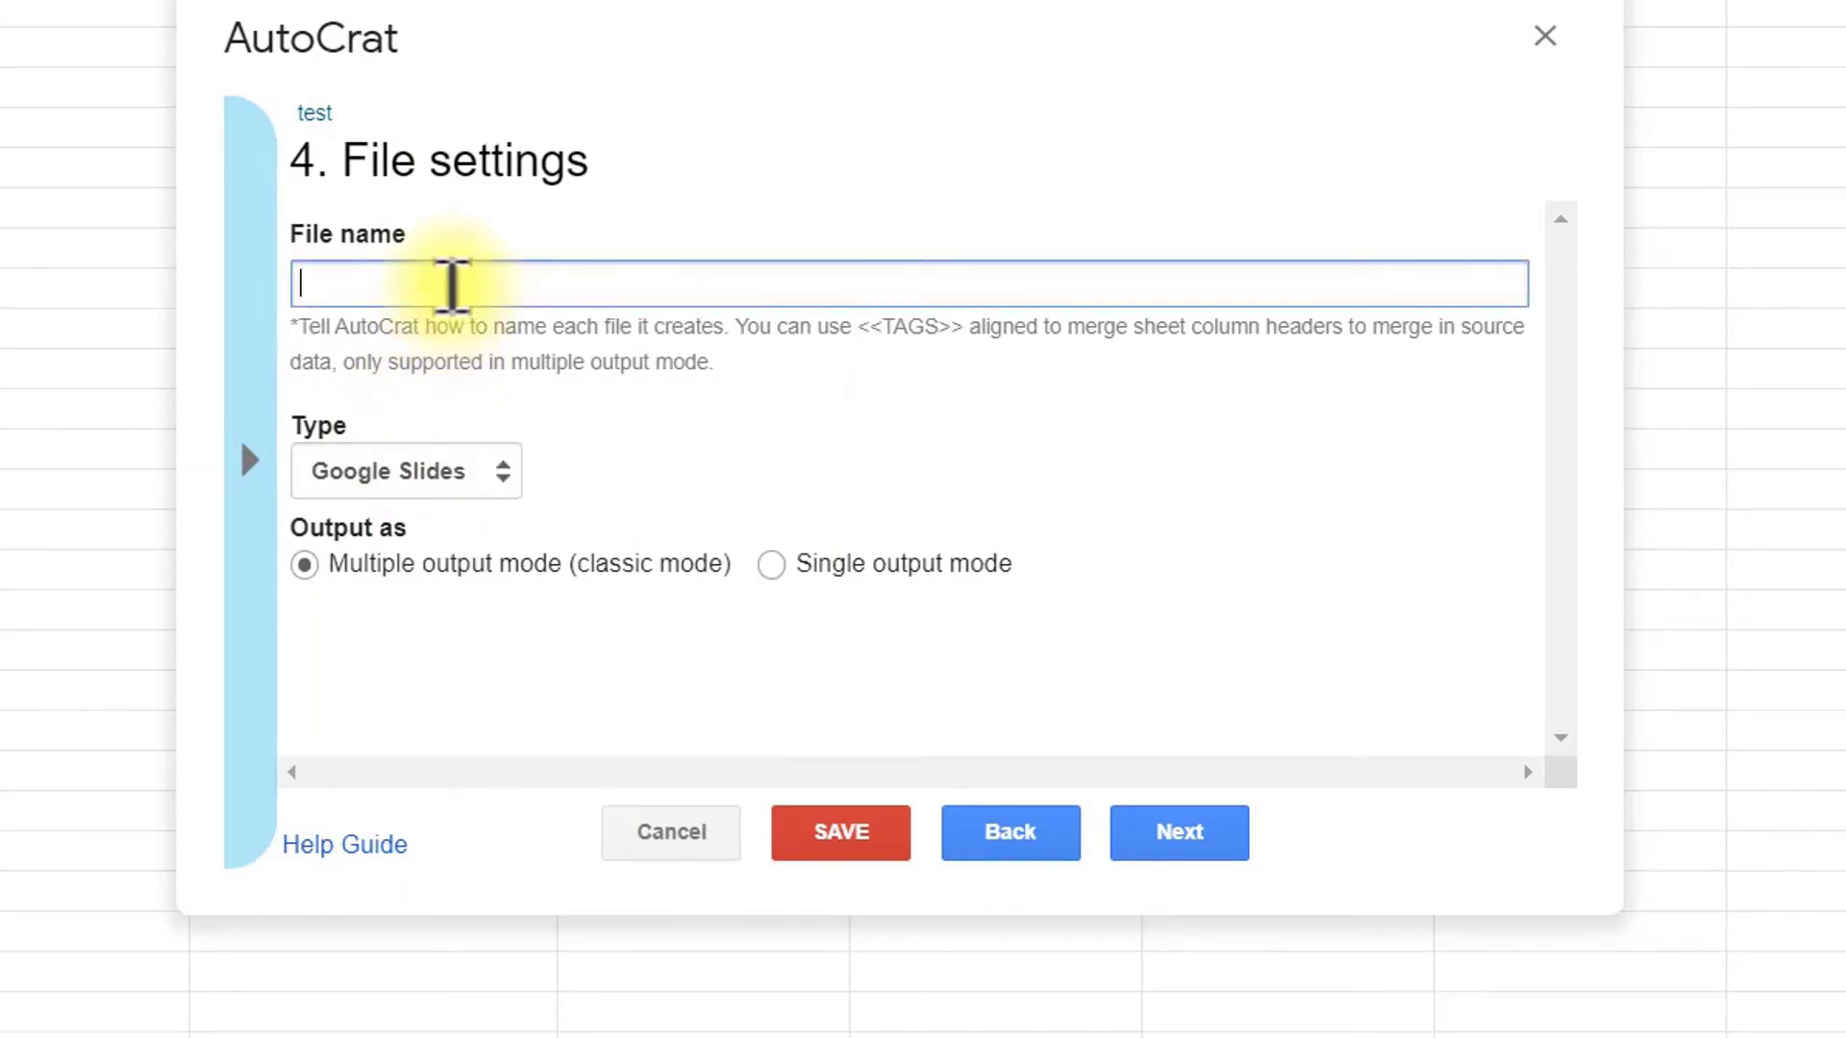
right_click(446, 288)
left_click(538, 589)
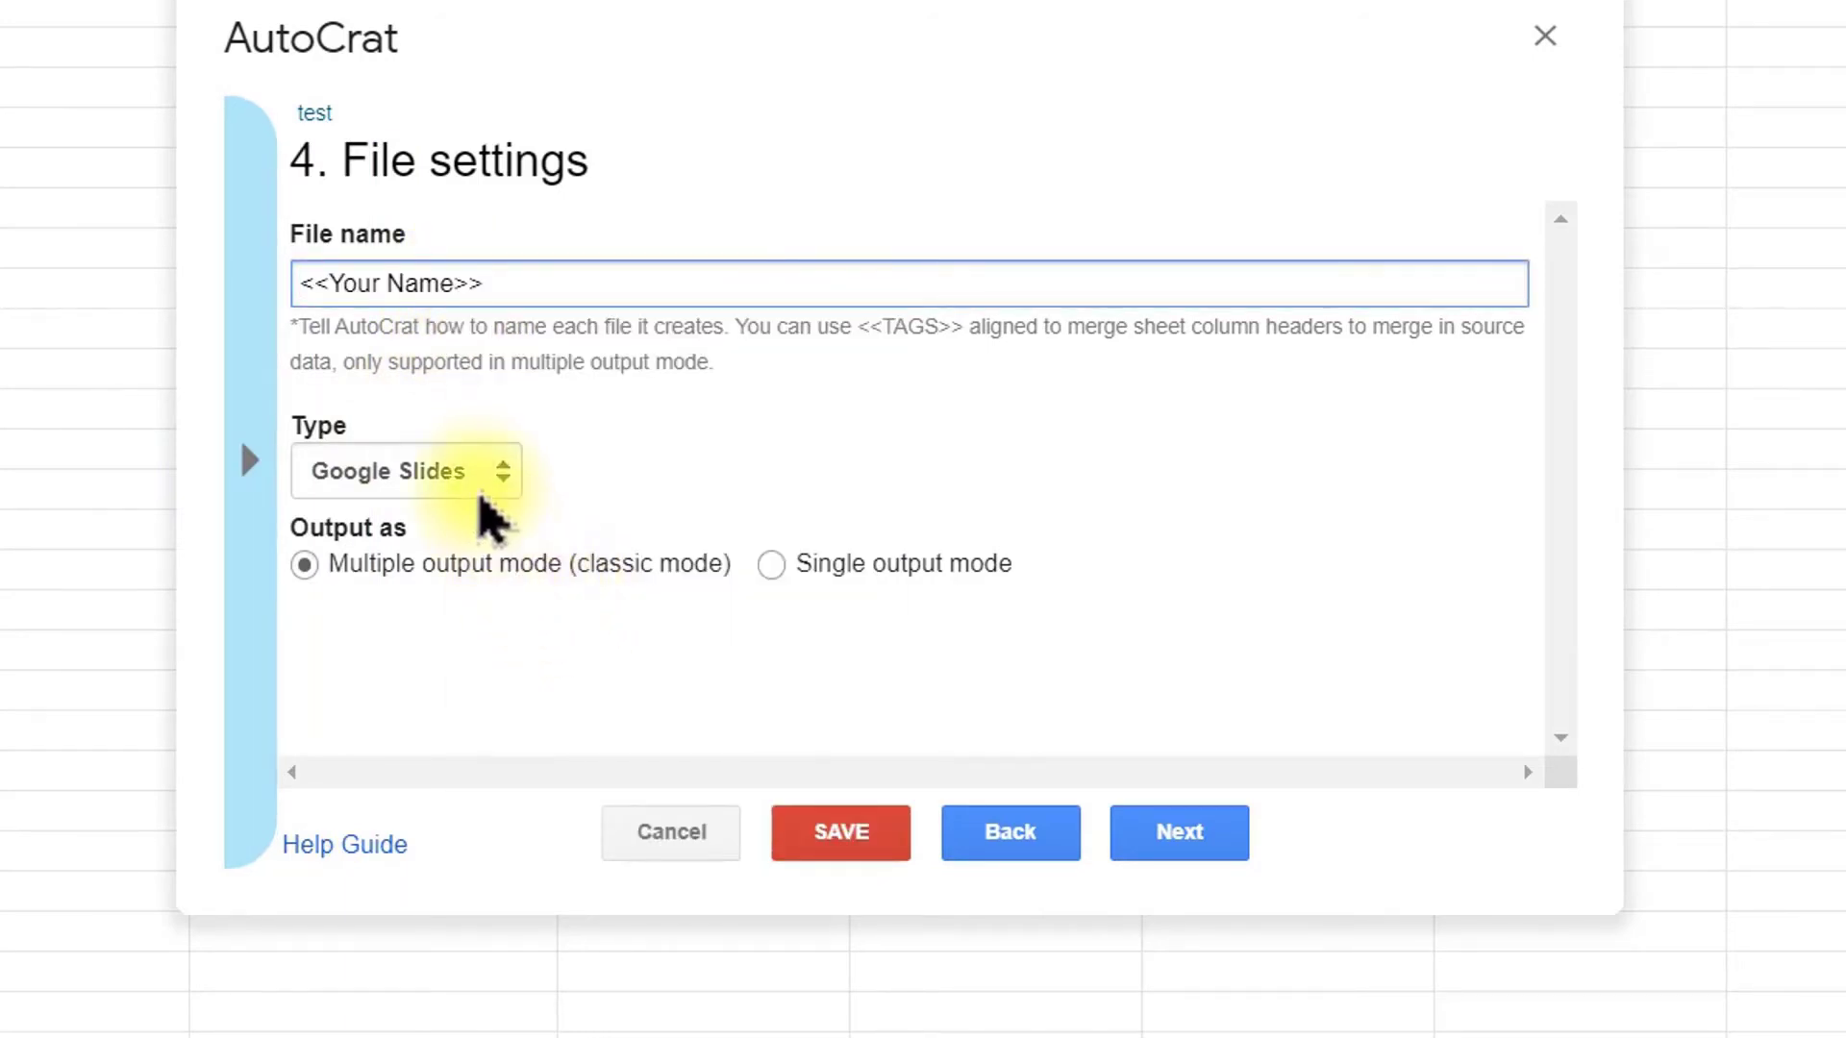
Step: Change the output file type to PDF and continue to the destination folder step
left_click(476, 490)
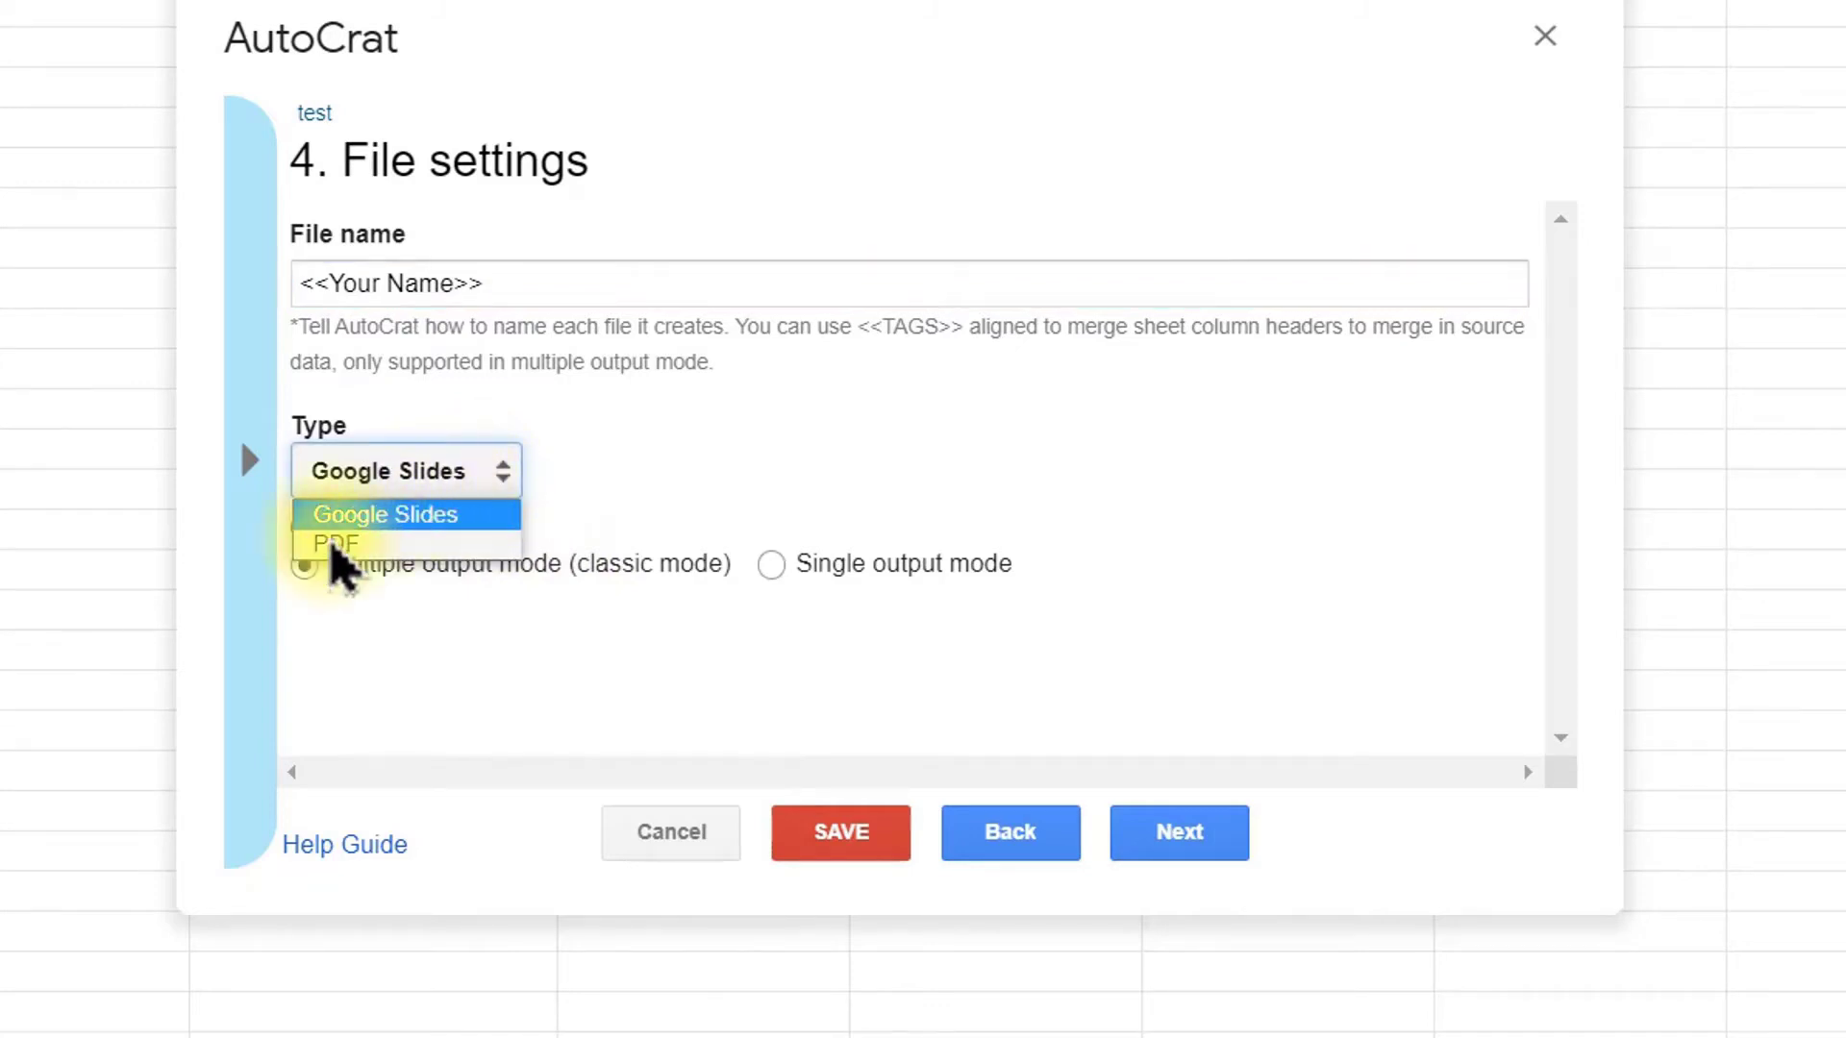
left_click(327, 544)
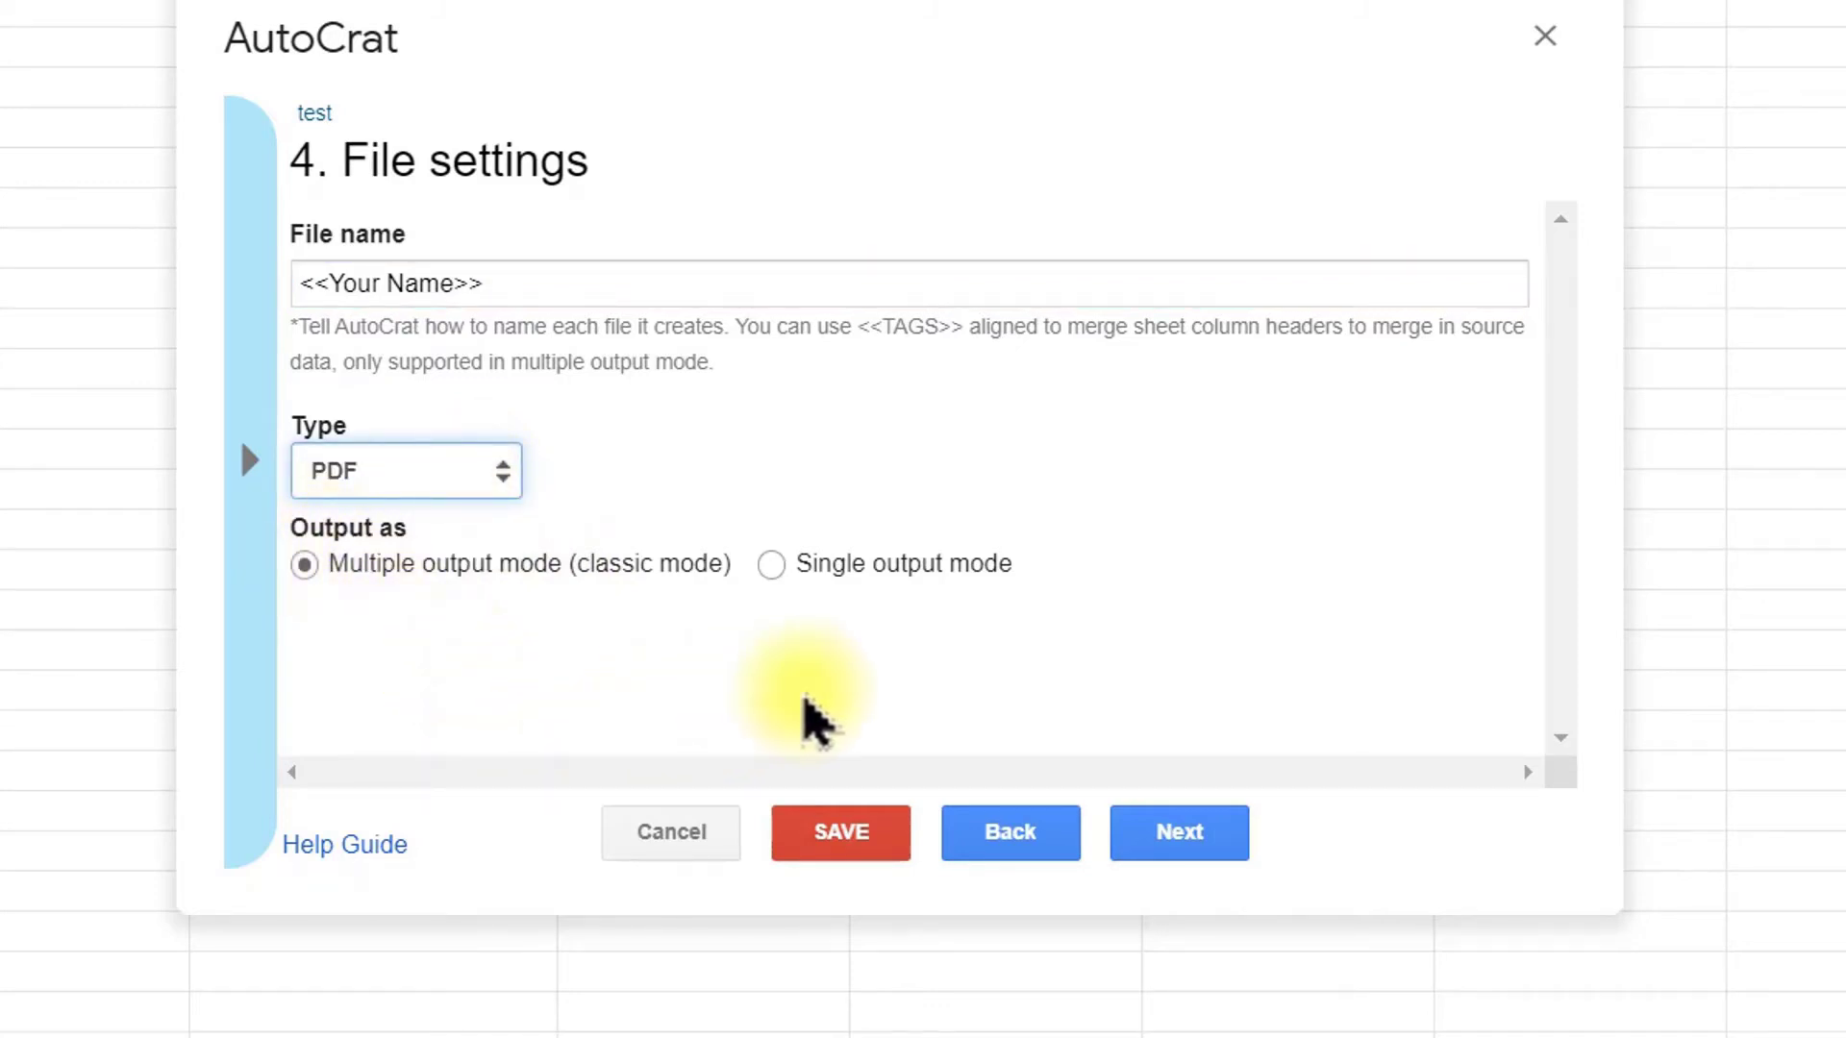
left_click(1207, 840)
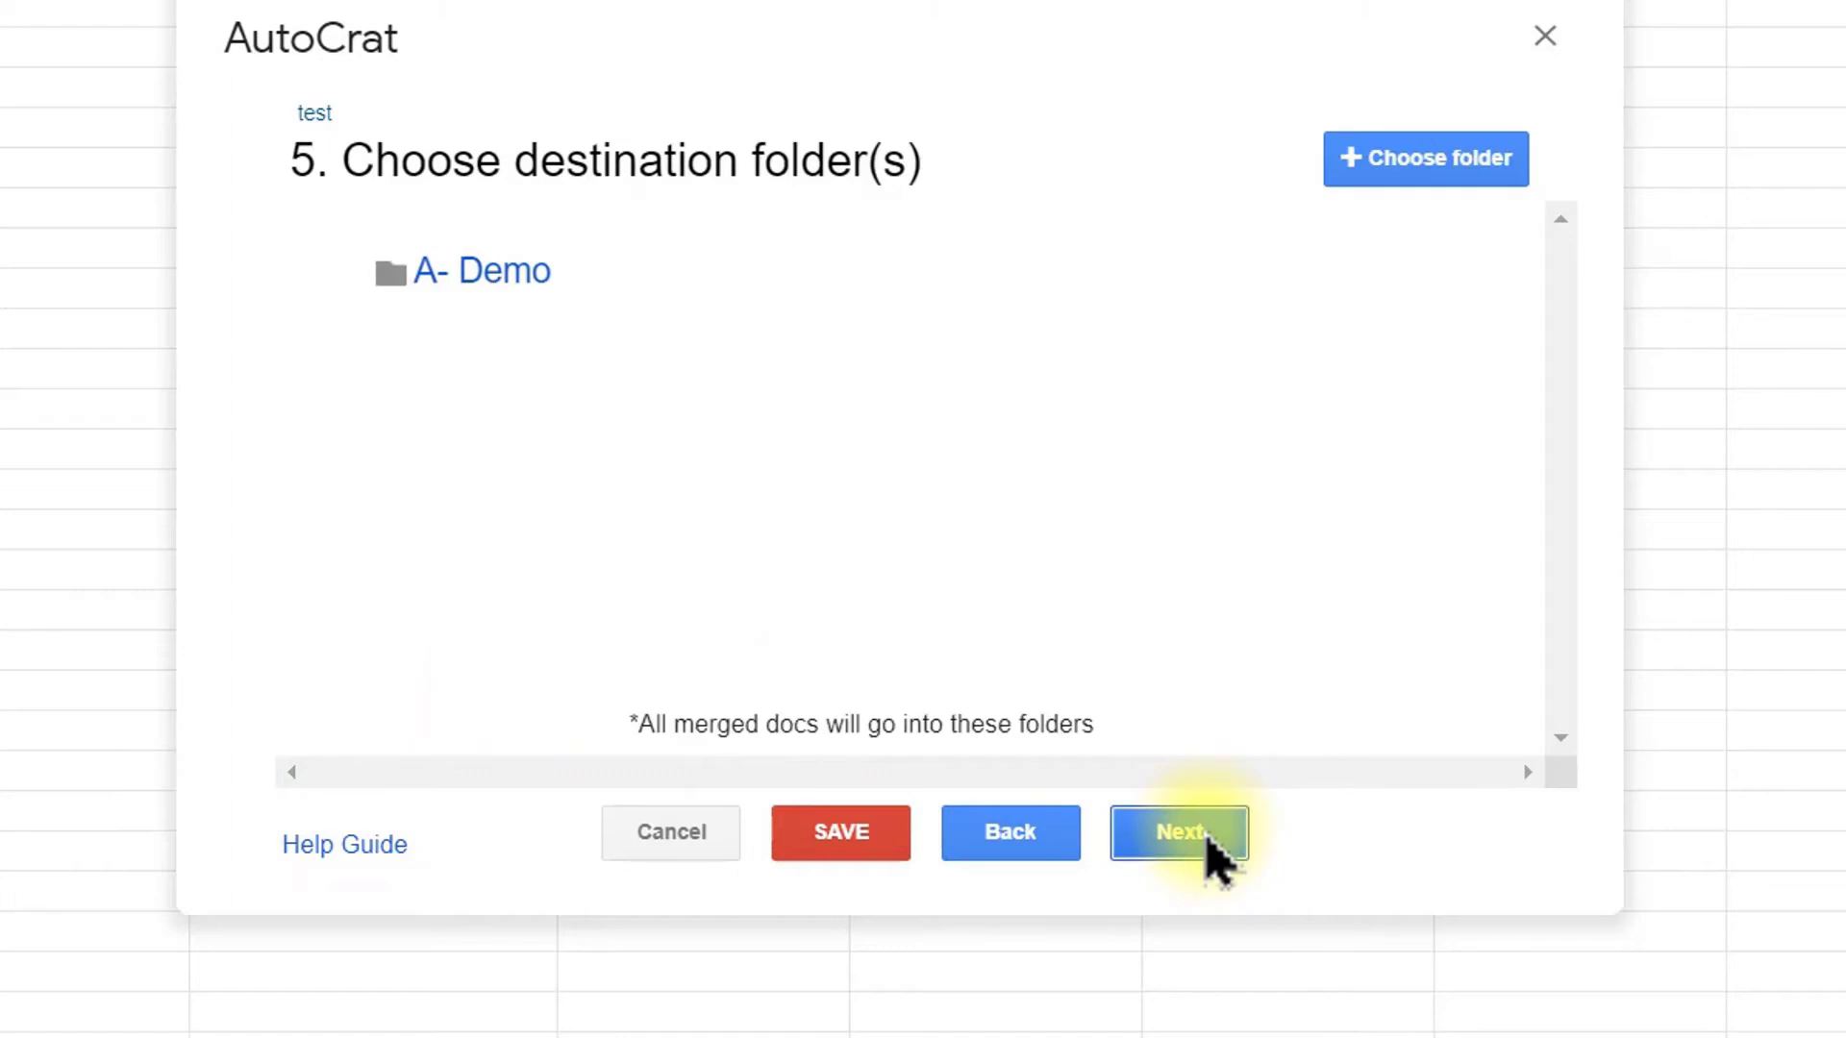
Step: Keep the destination folder, skip dynamic folder and merge condition, and set Share doc to Yes
left_click(1197, 856)
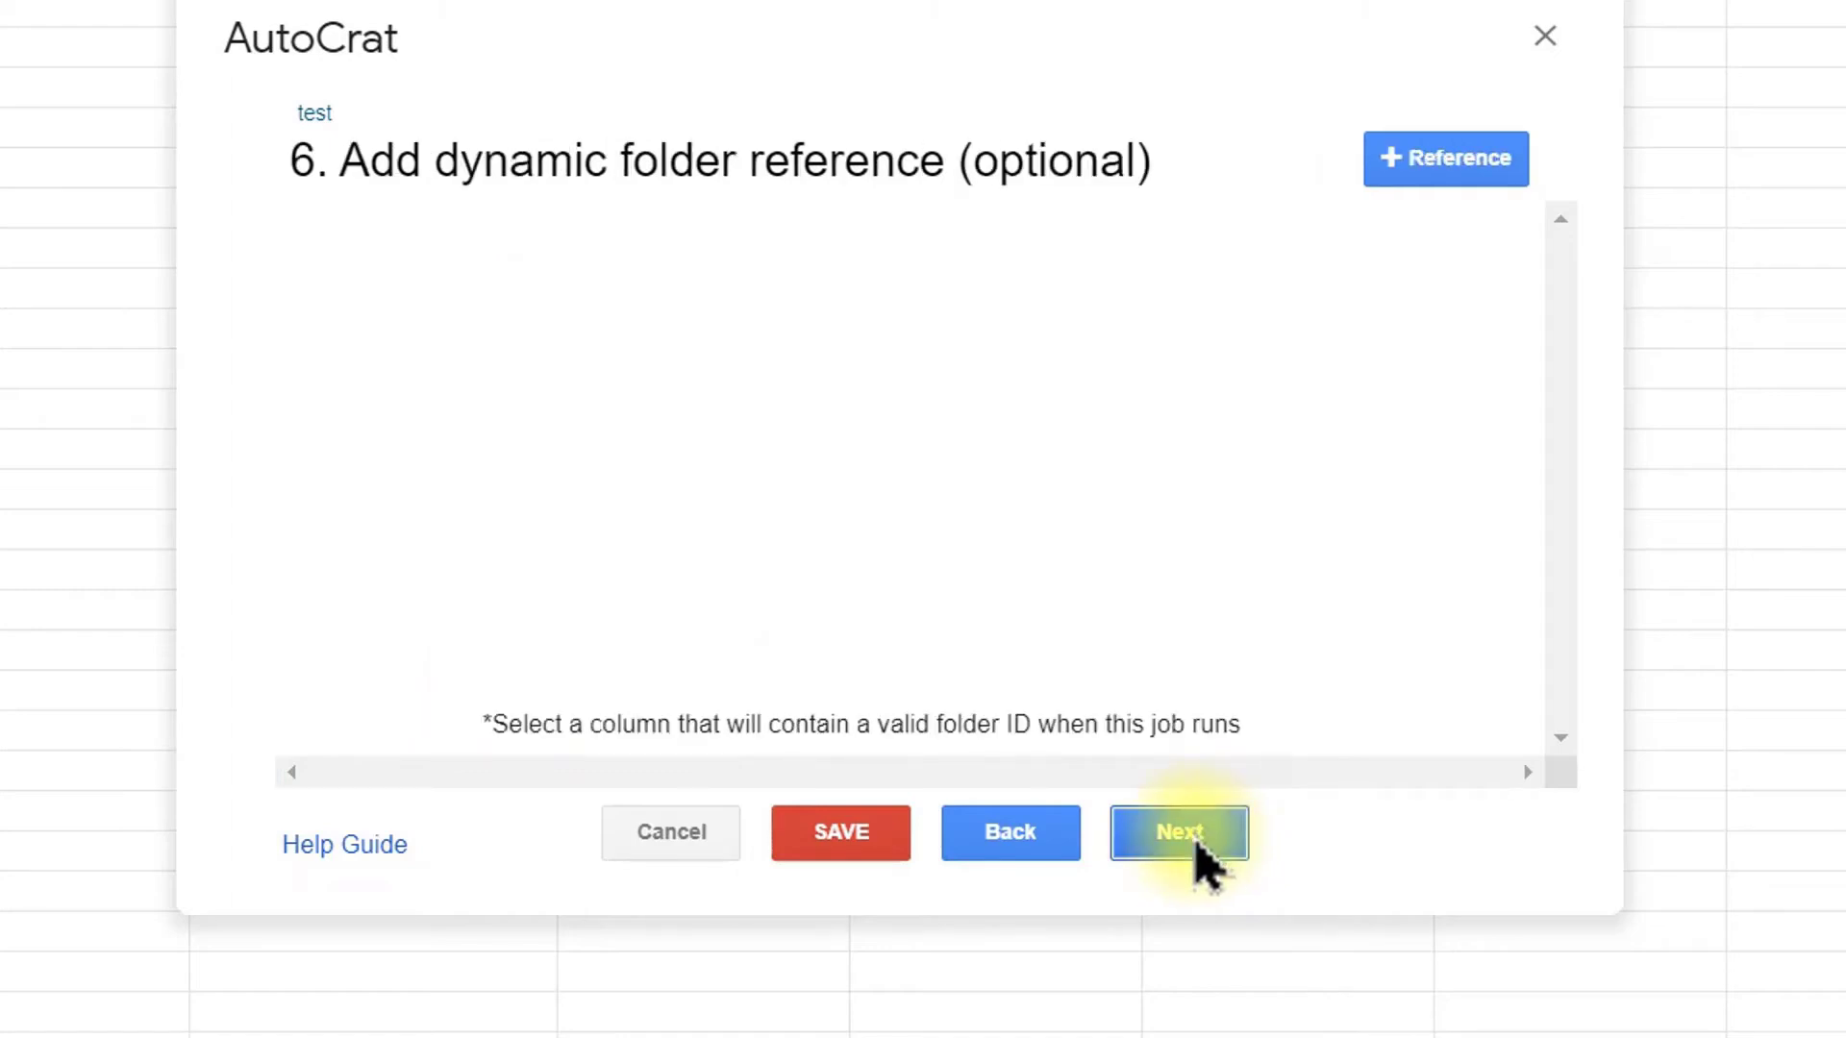
left_click(1204, 858)
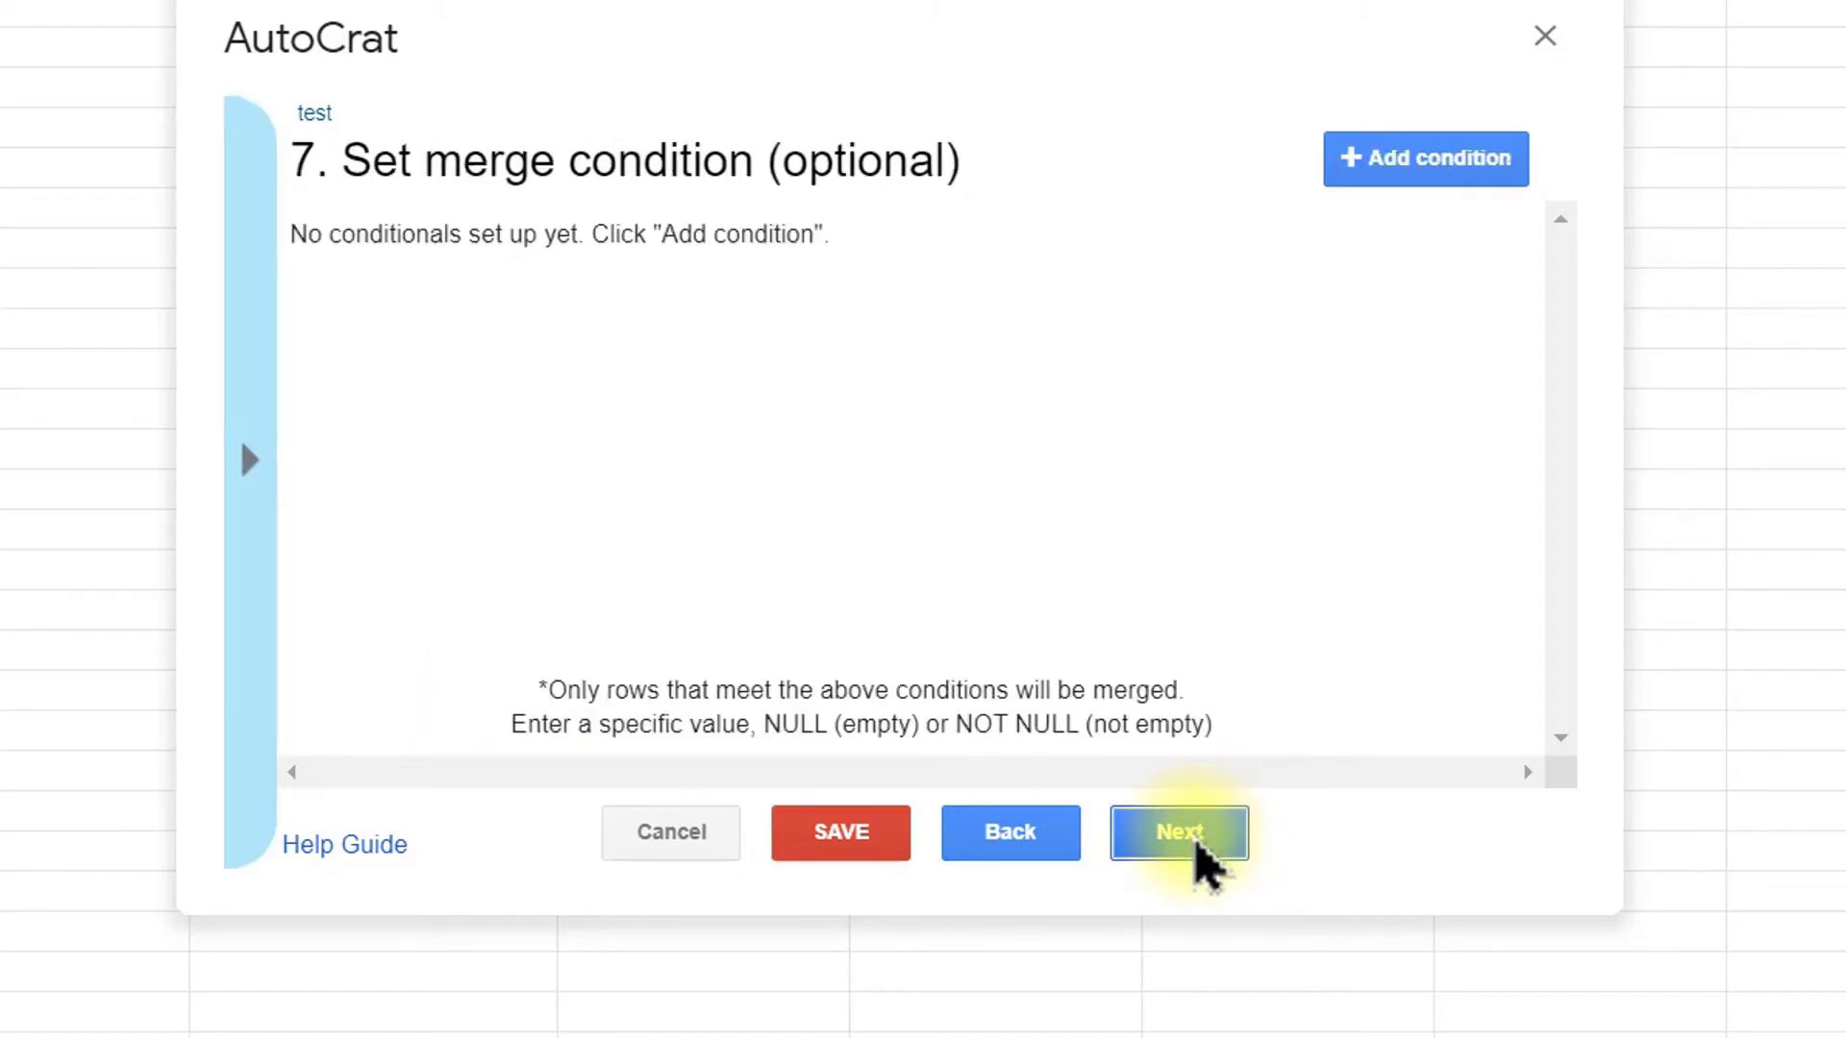
left_click(1202, 859)
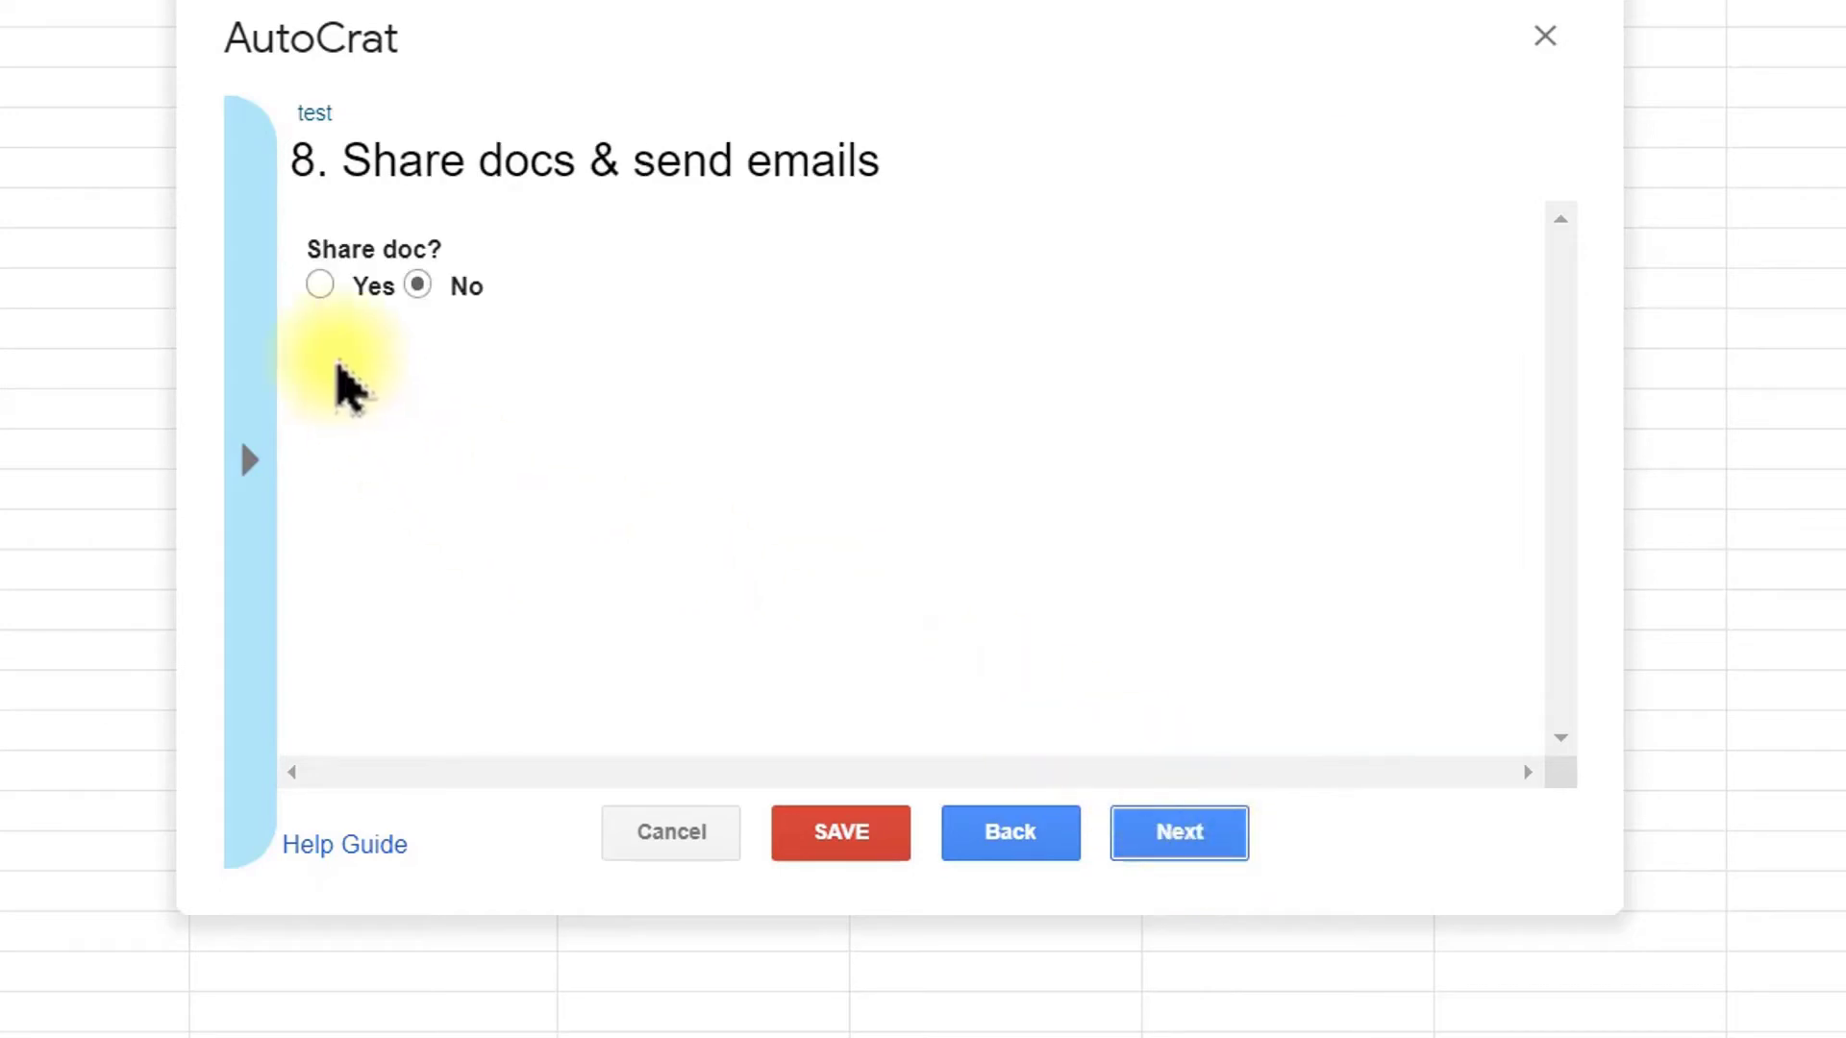
left_click(318, 287)
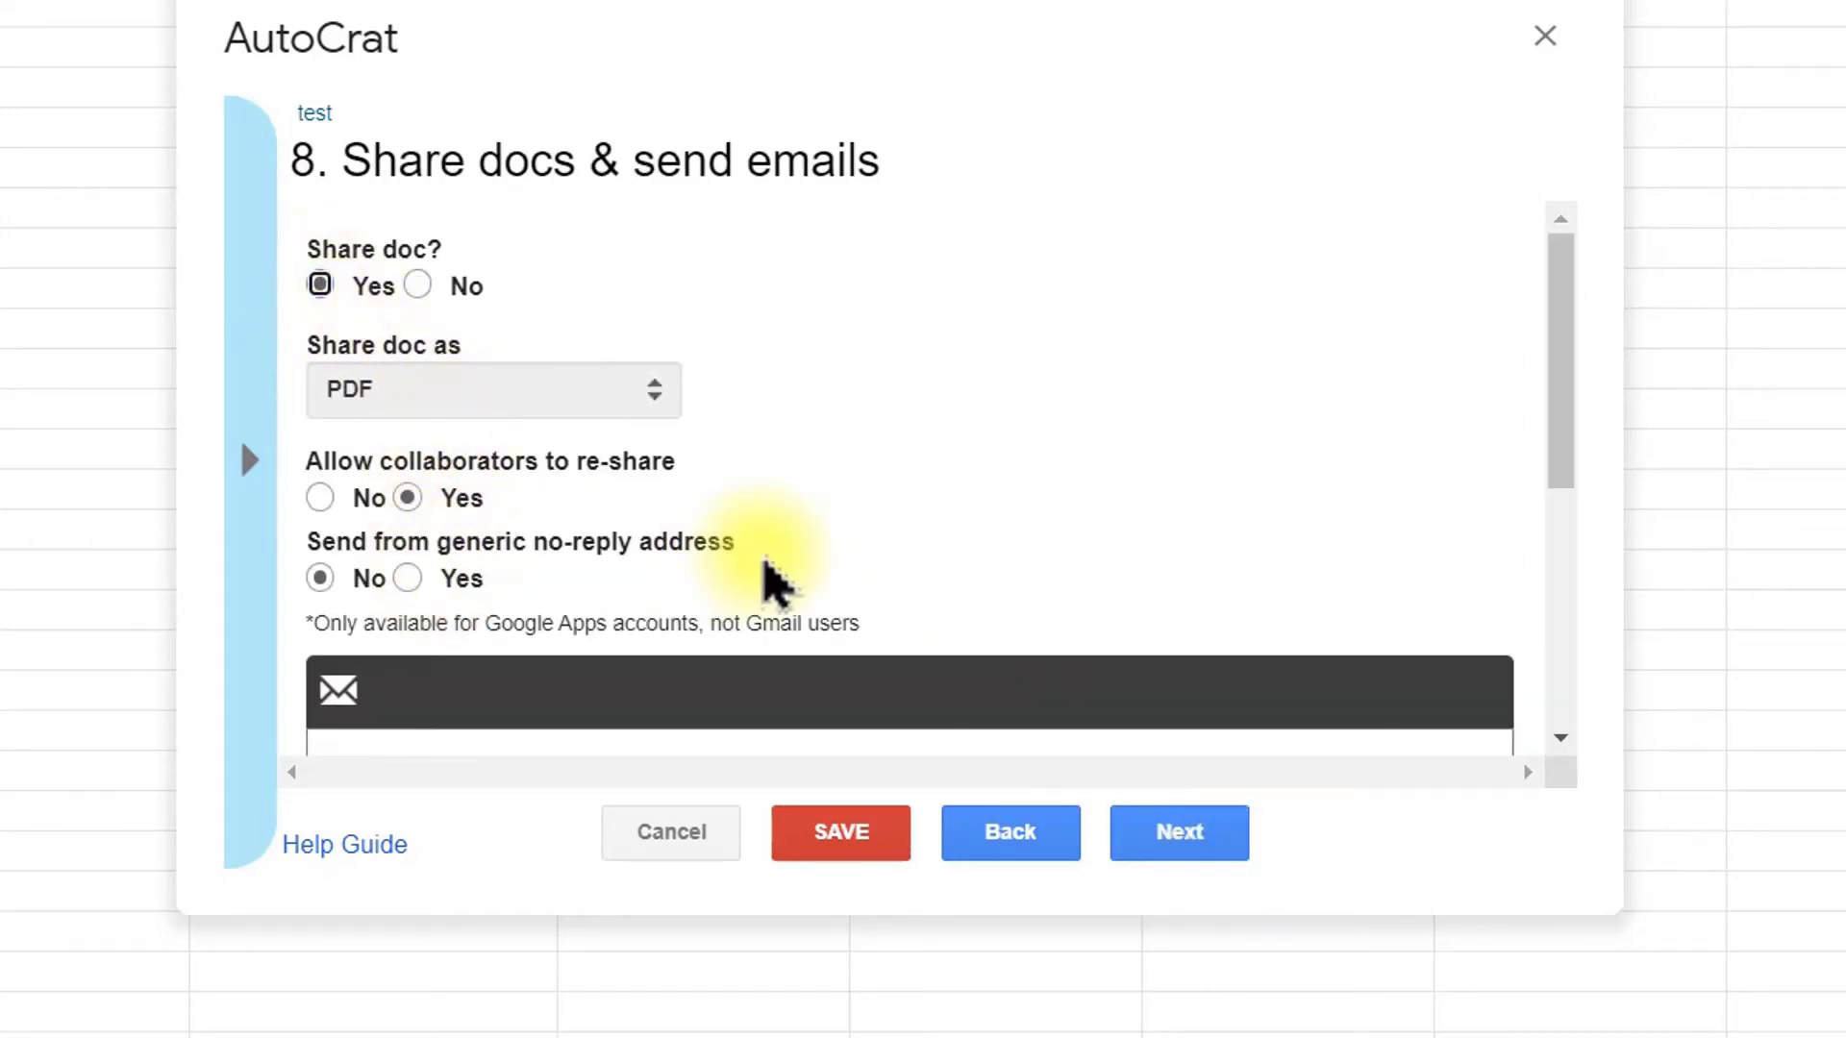
Step: Set the email recipient to the <<Email>> merge tag
scroll(762, 577, "down", 4)
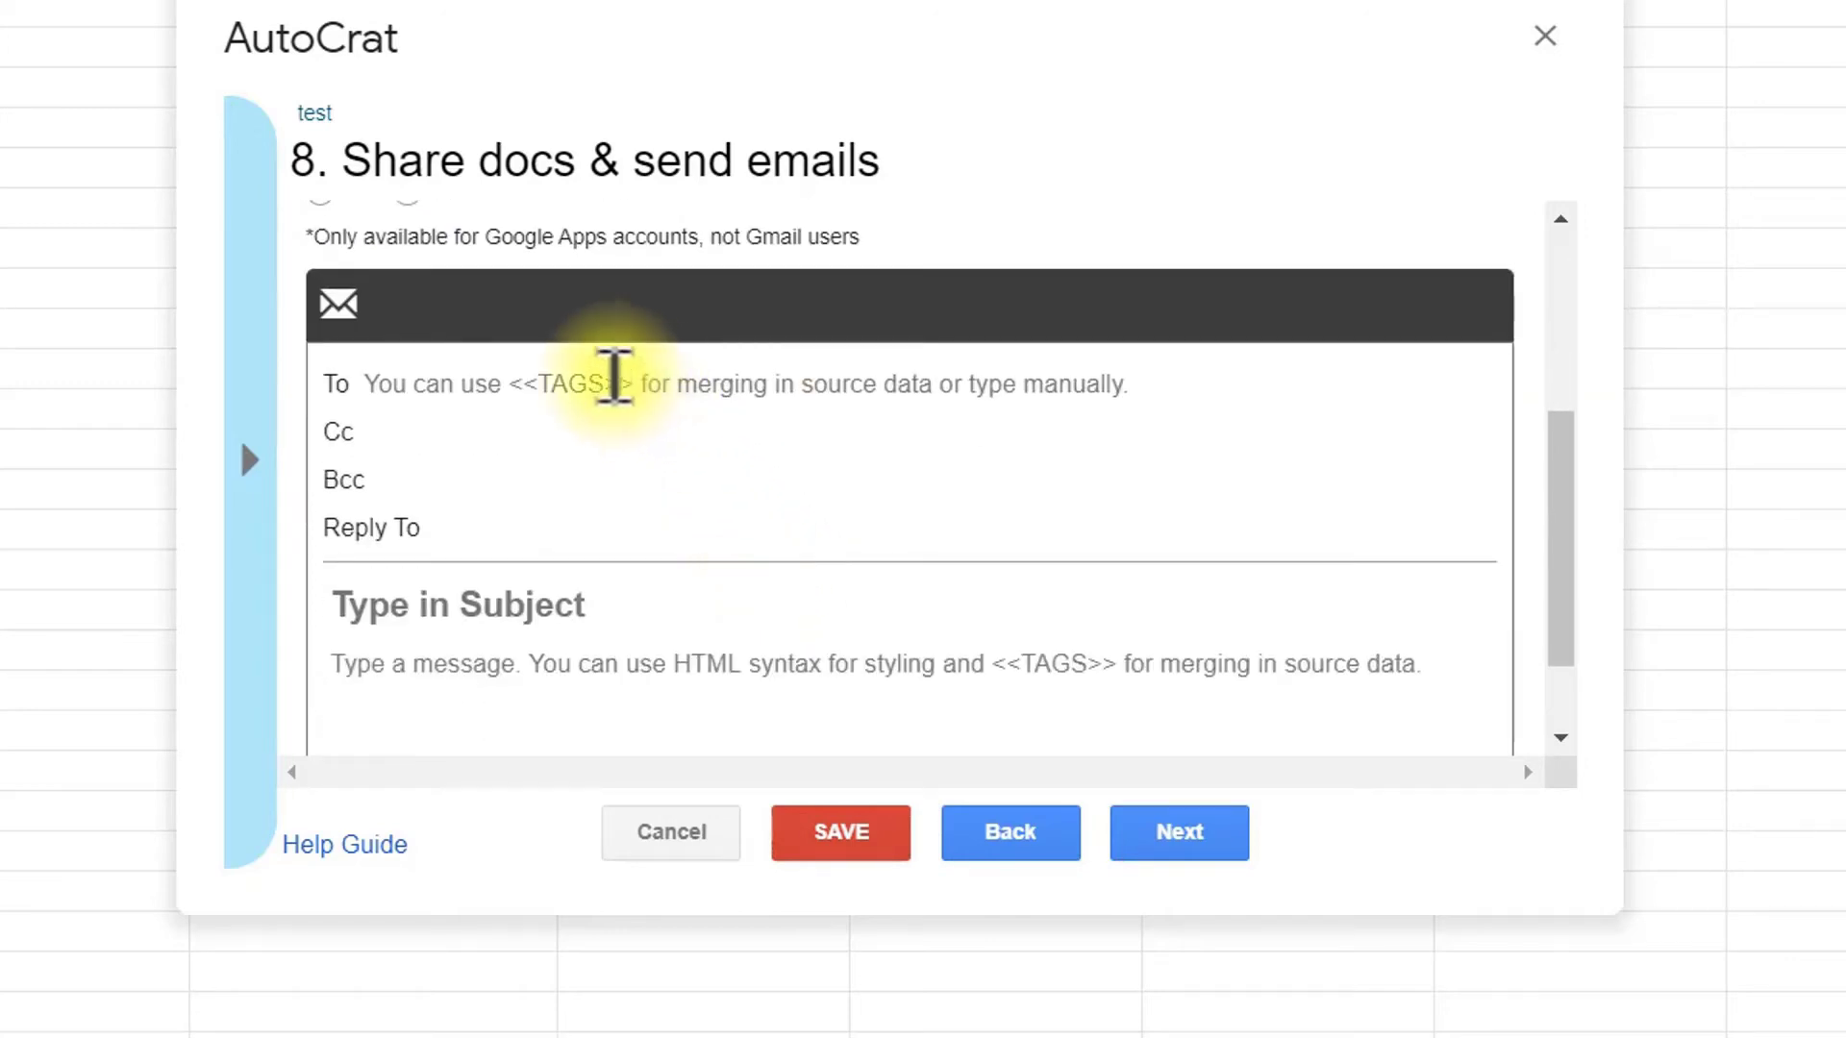
left_click(589, 373)
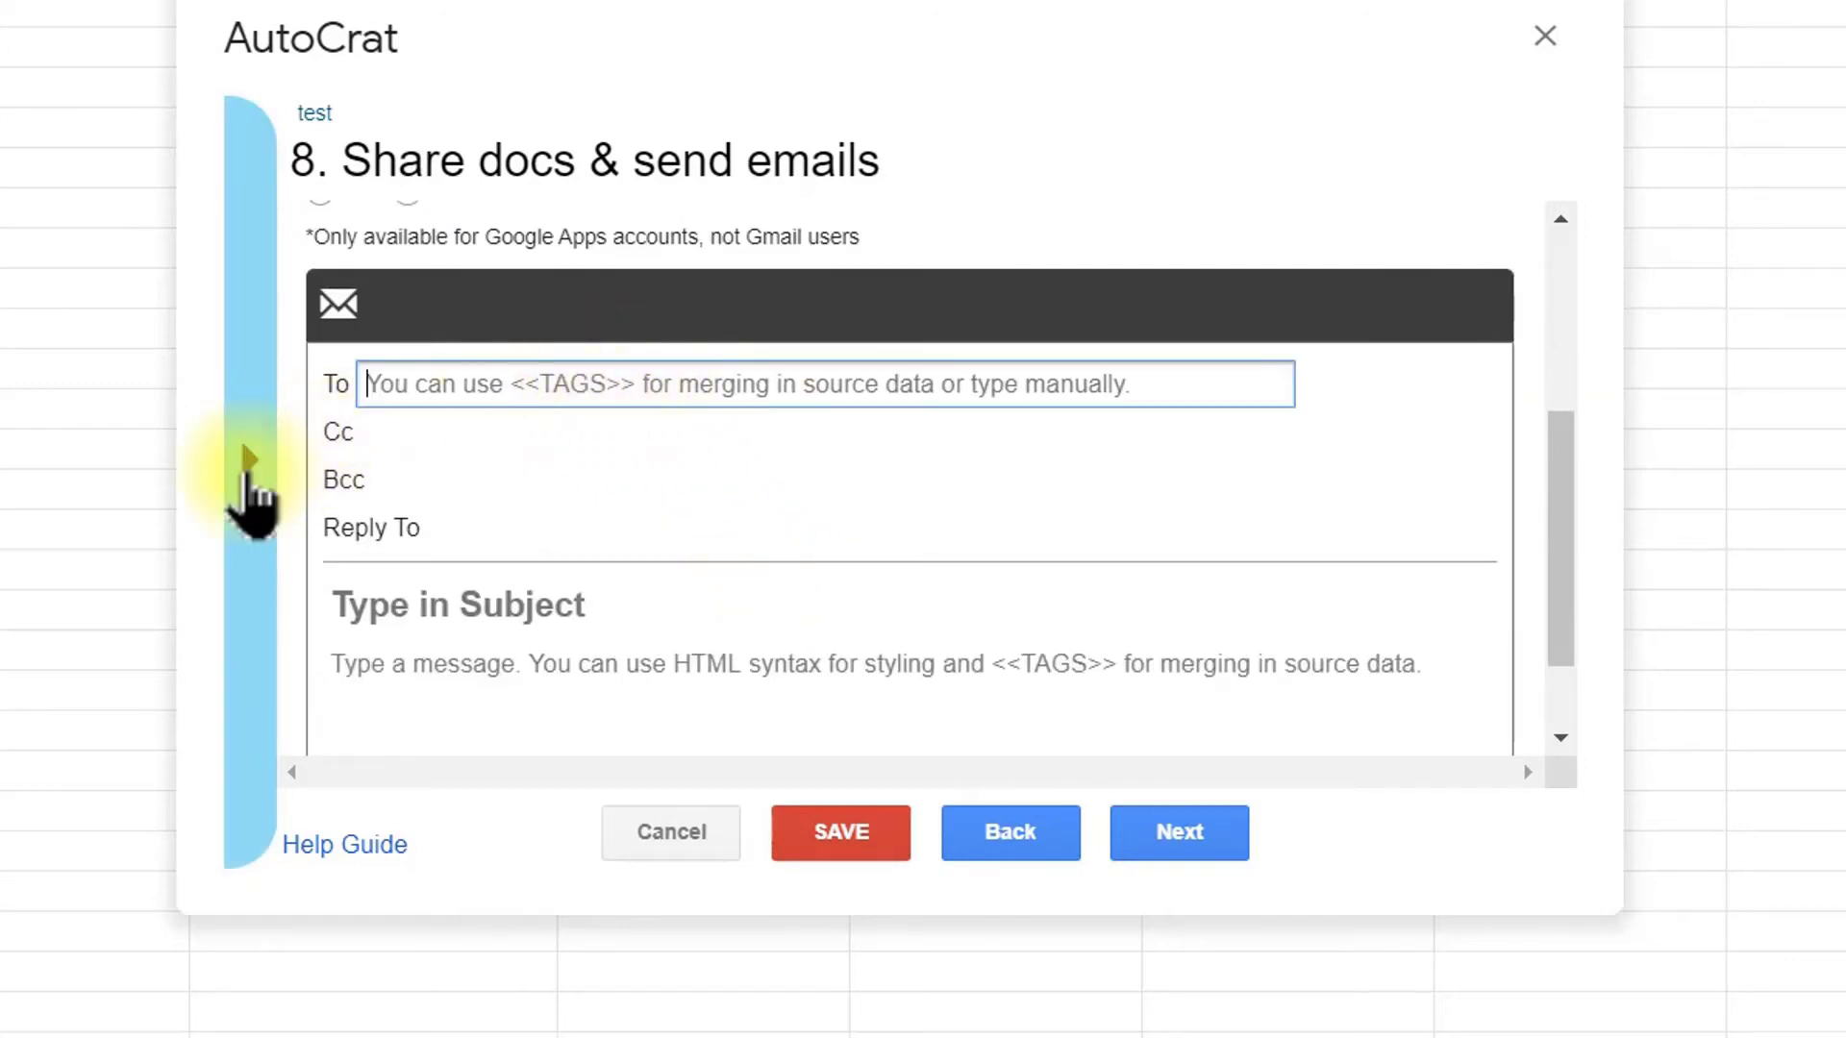
left_click(248, 471)
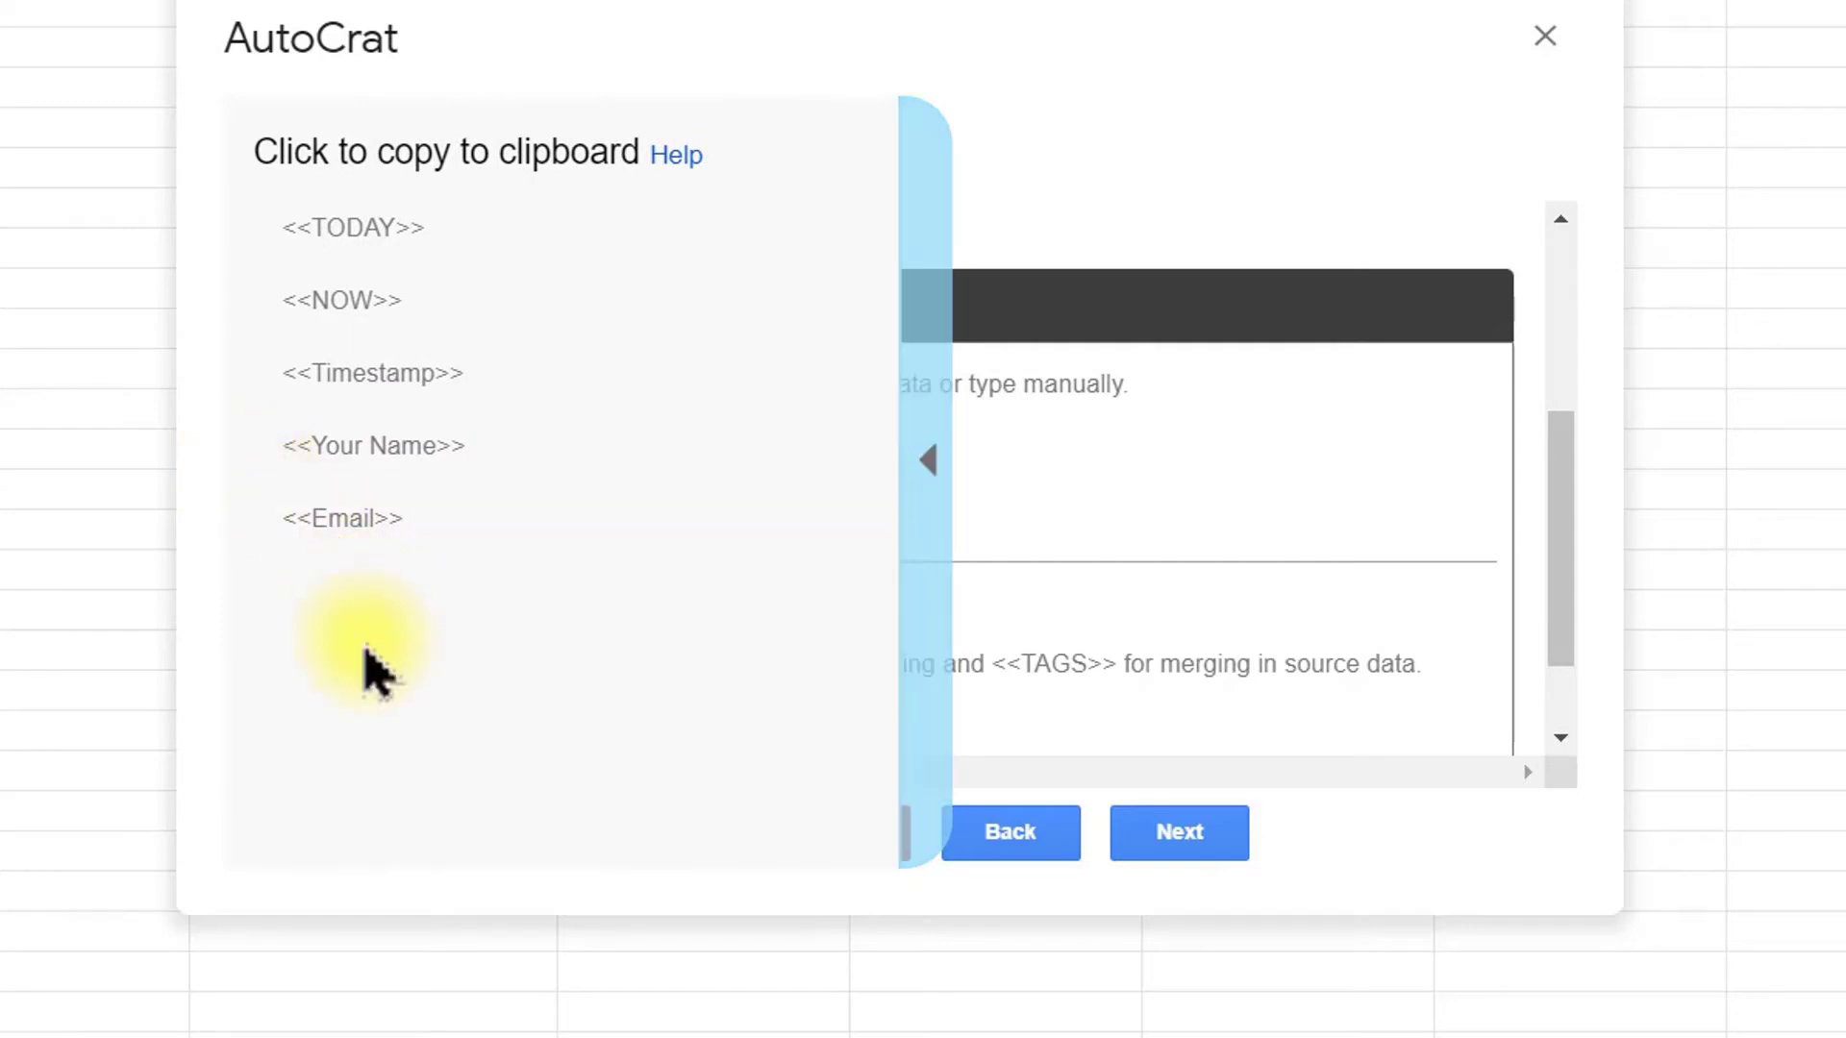
left_click(355, 538)
key("ctrl+c")
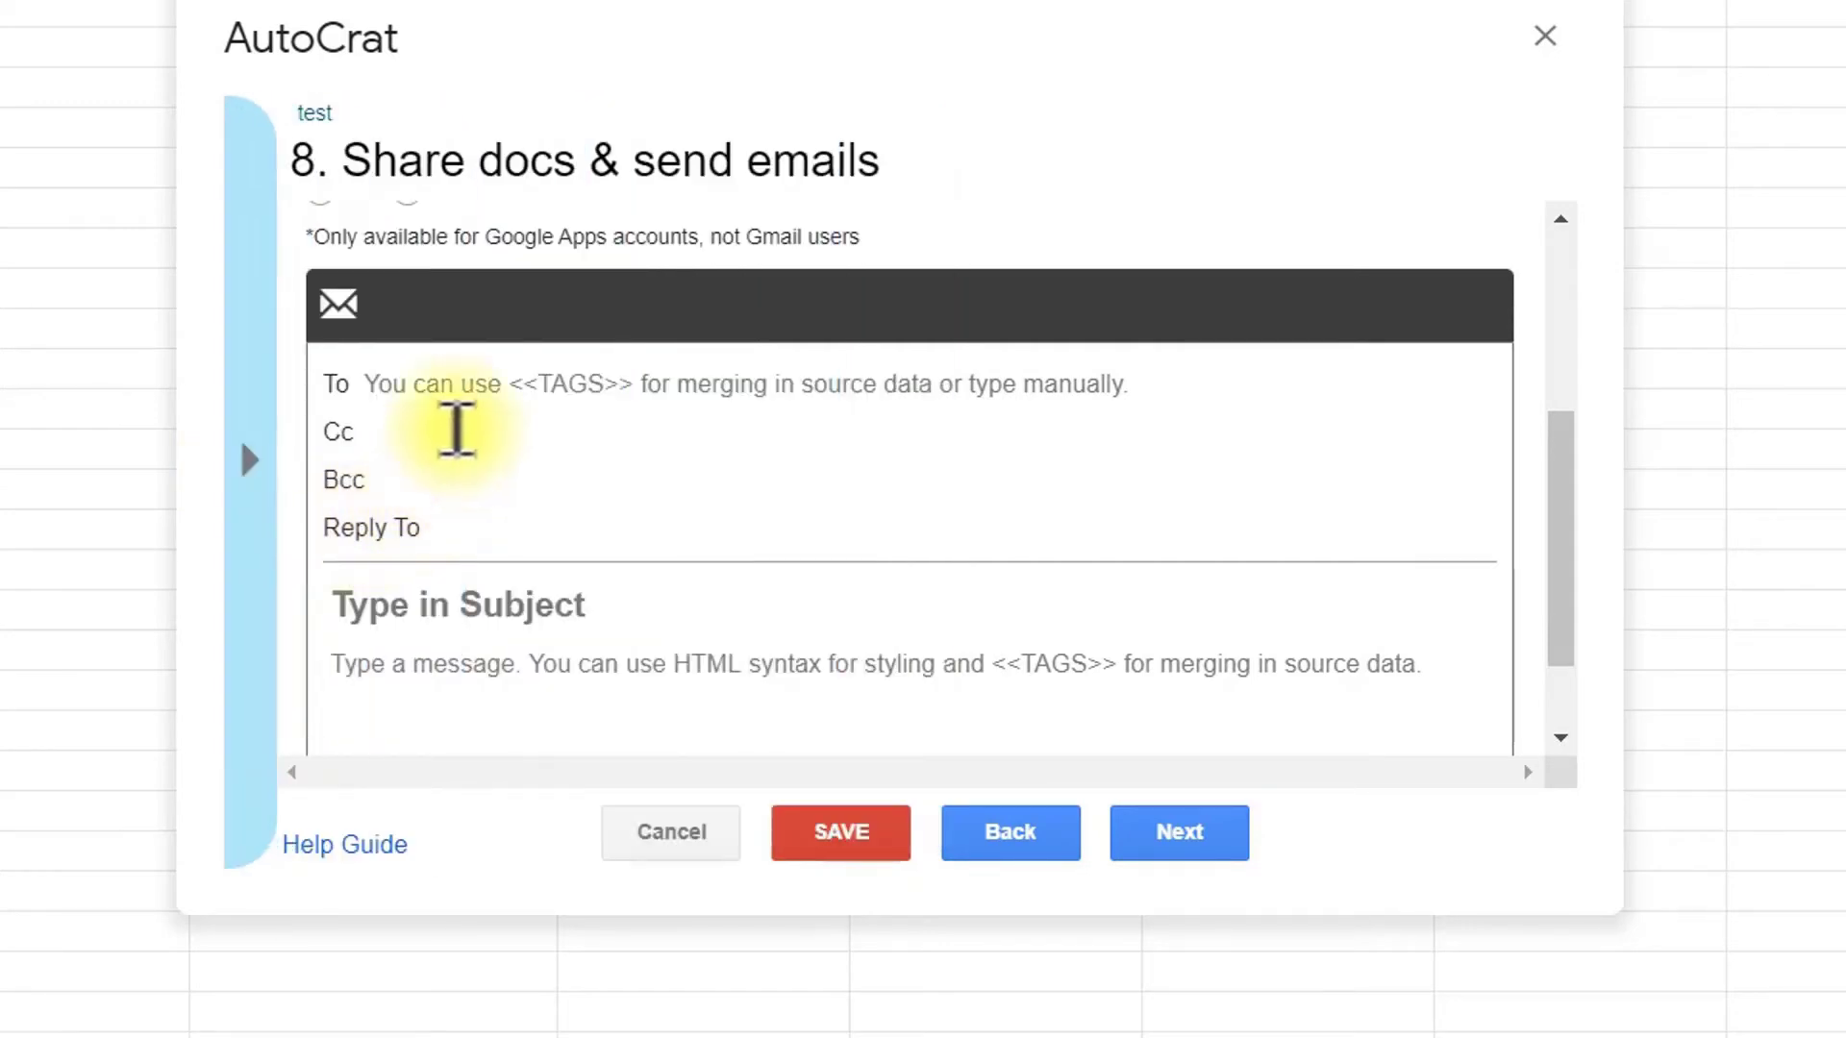
left_click(461, 390)
right_click(463, 387)
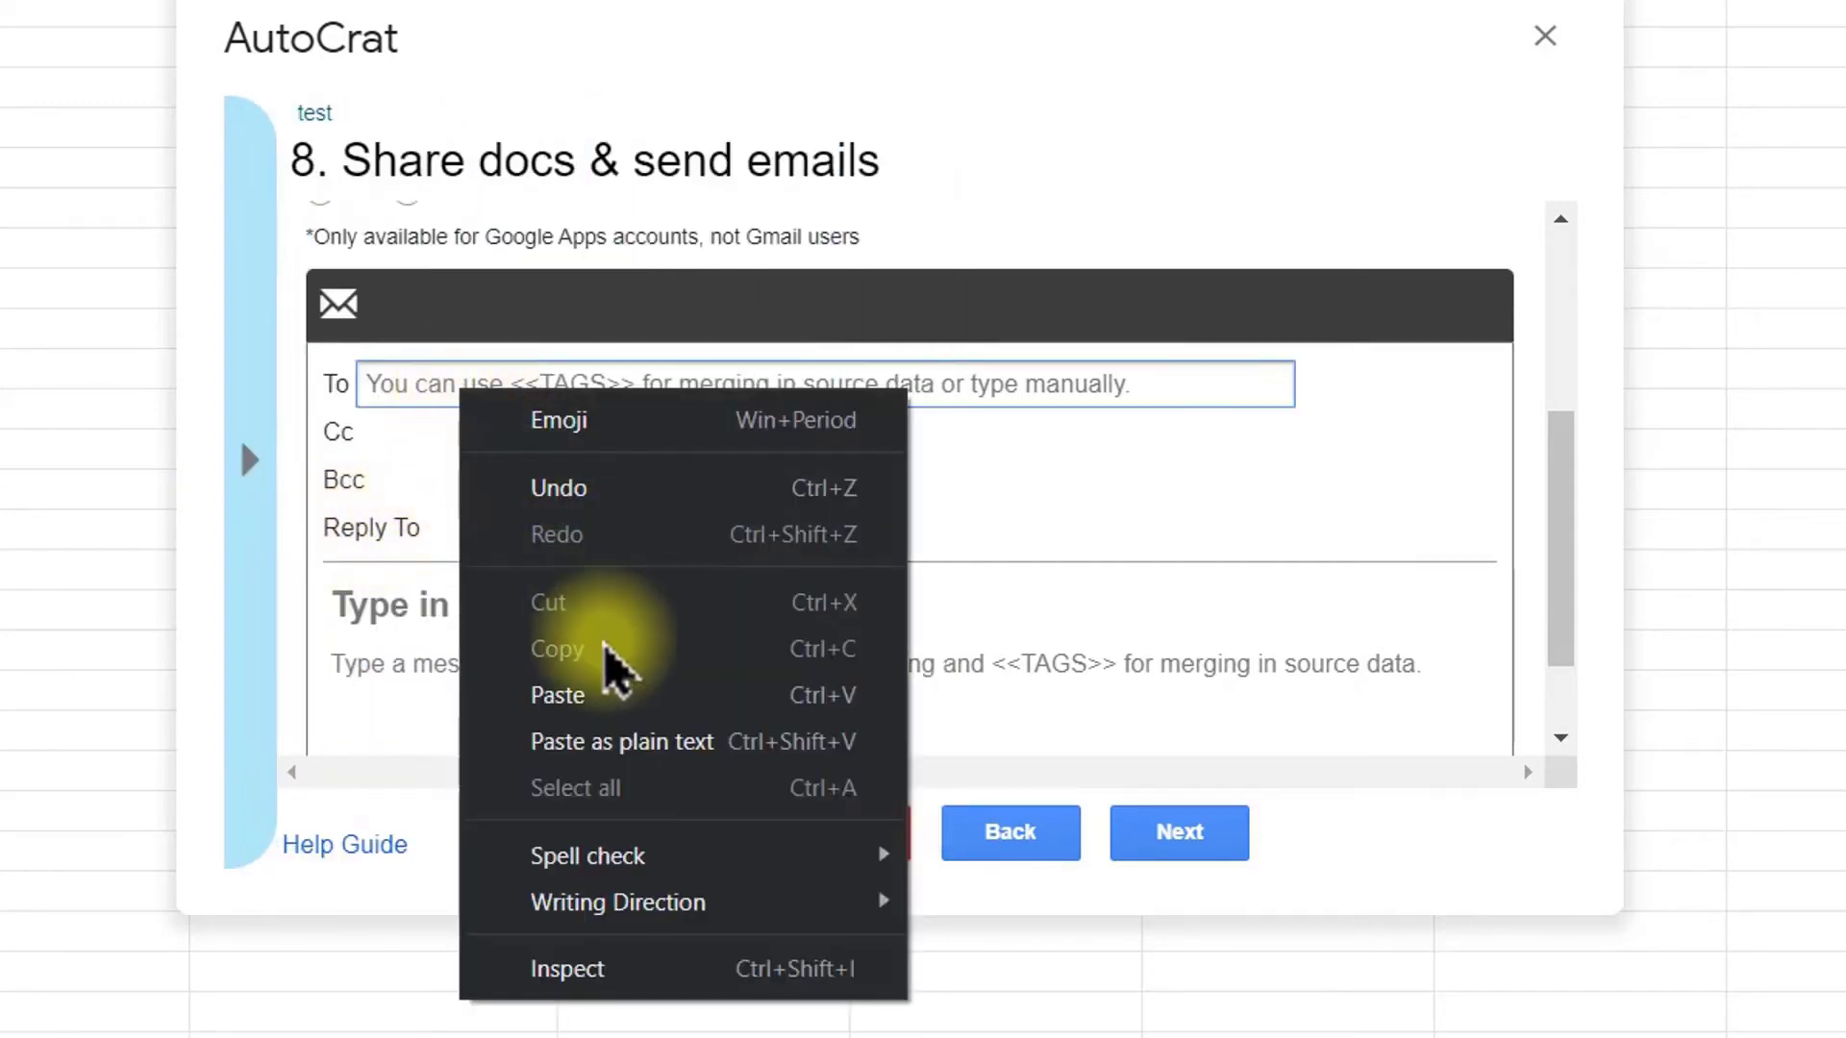
left_click(620, 692)
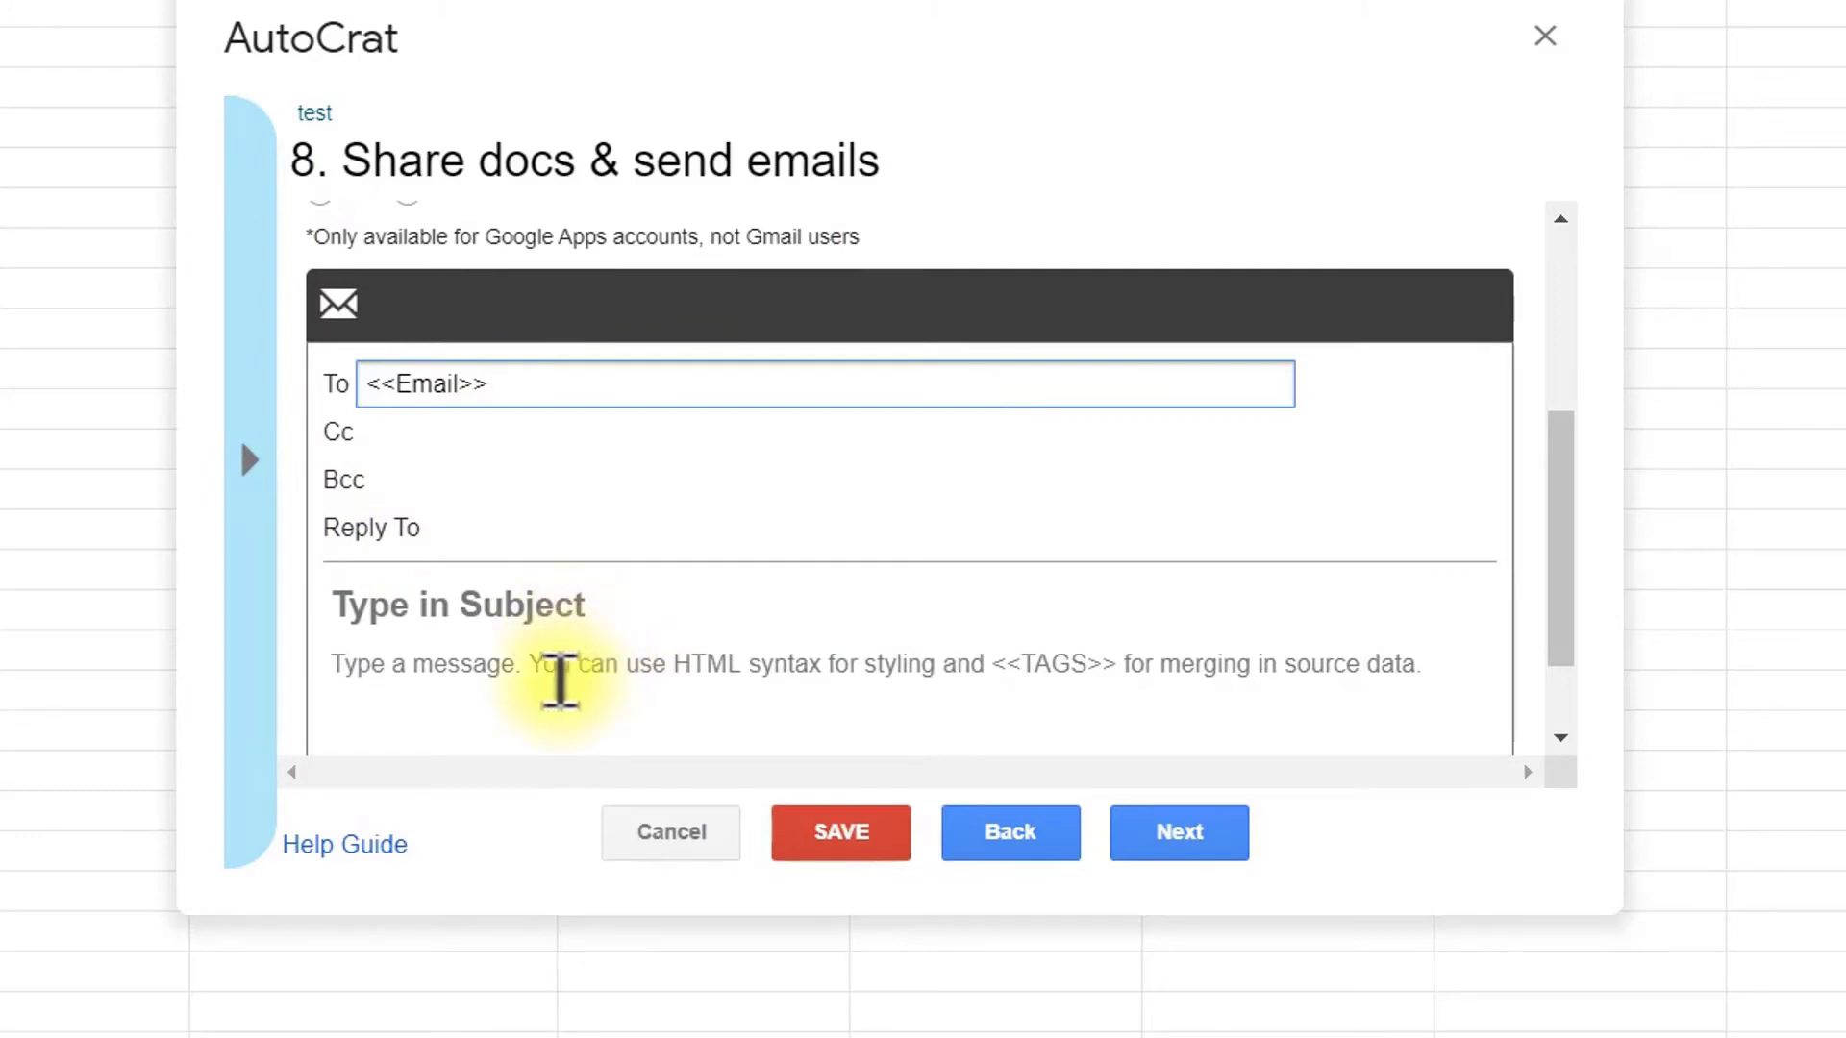
Step: Enter subject 'Cogratulations!' and a two-line 'Dear X,' certificate message, then continue to triggers
left_click(515, 615)
type("Cogratulations!")
left_click(486, 678)
type("Dear X,")
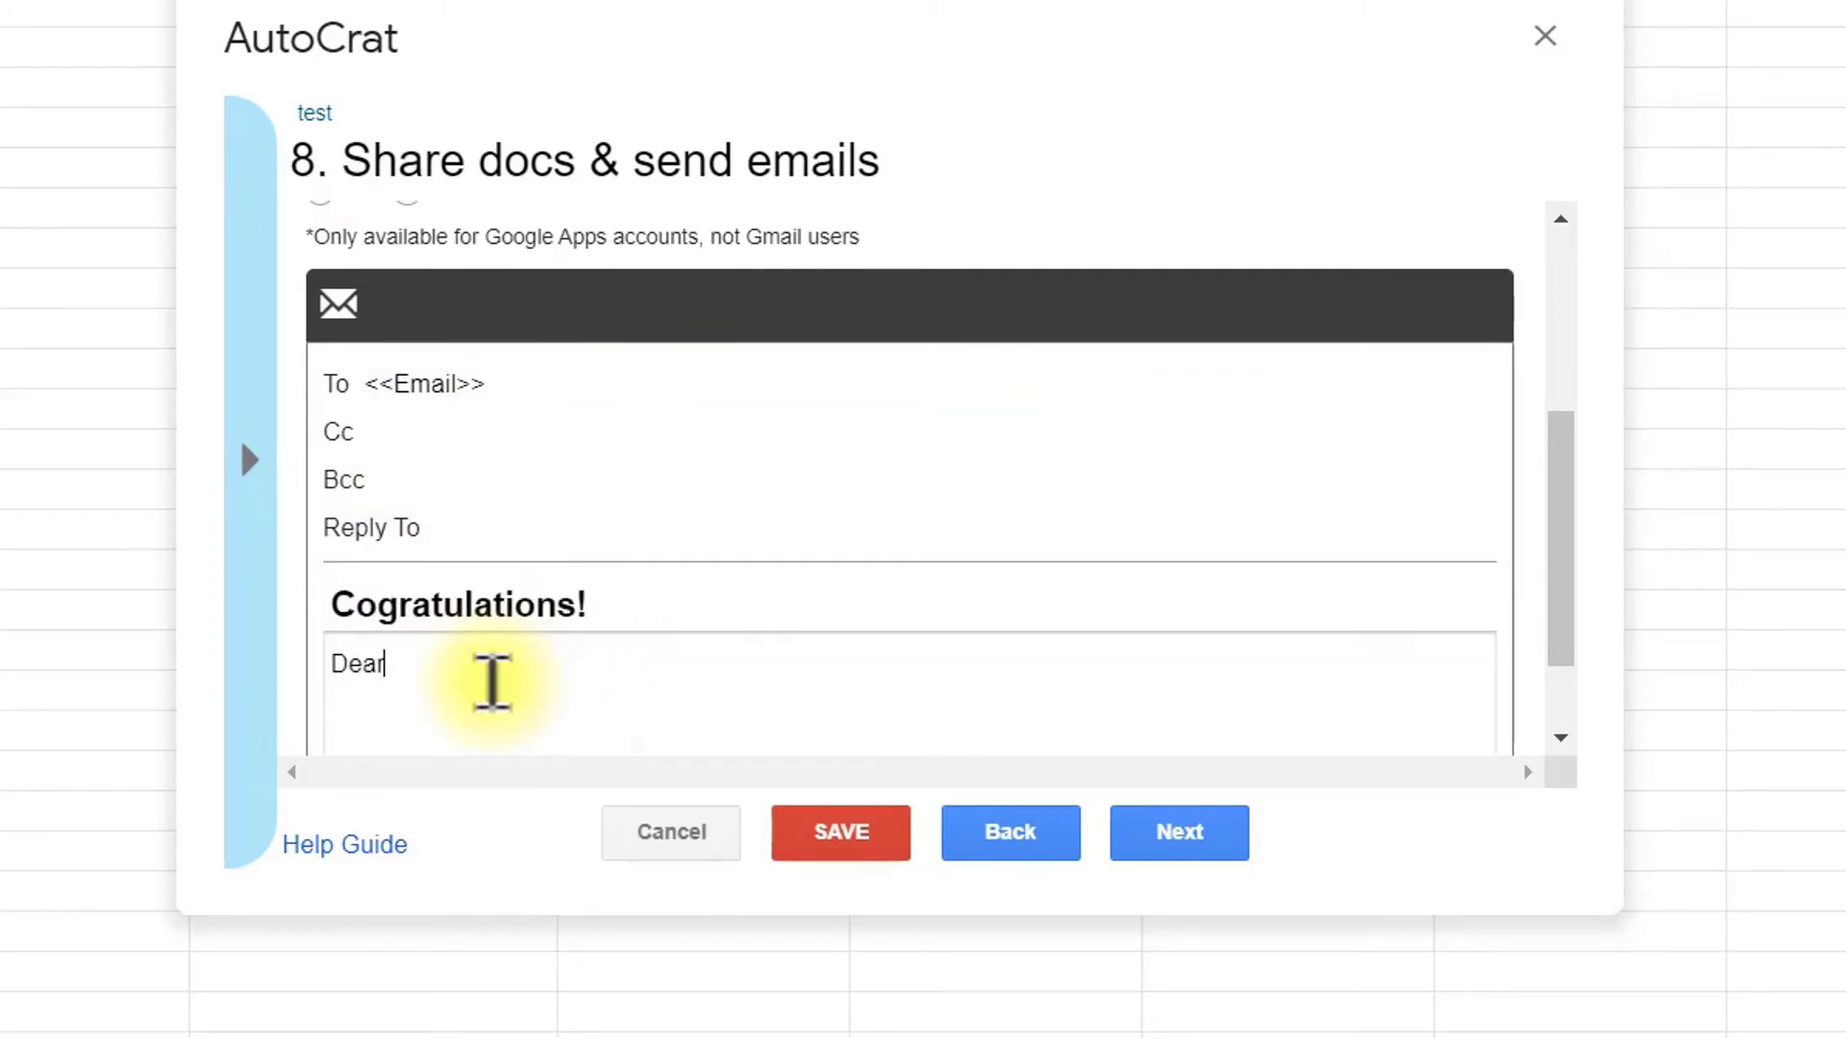
key("Return")
type("You've successfully completed the")
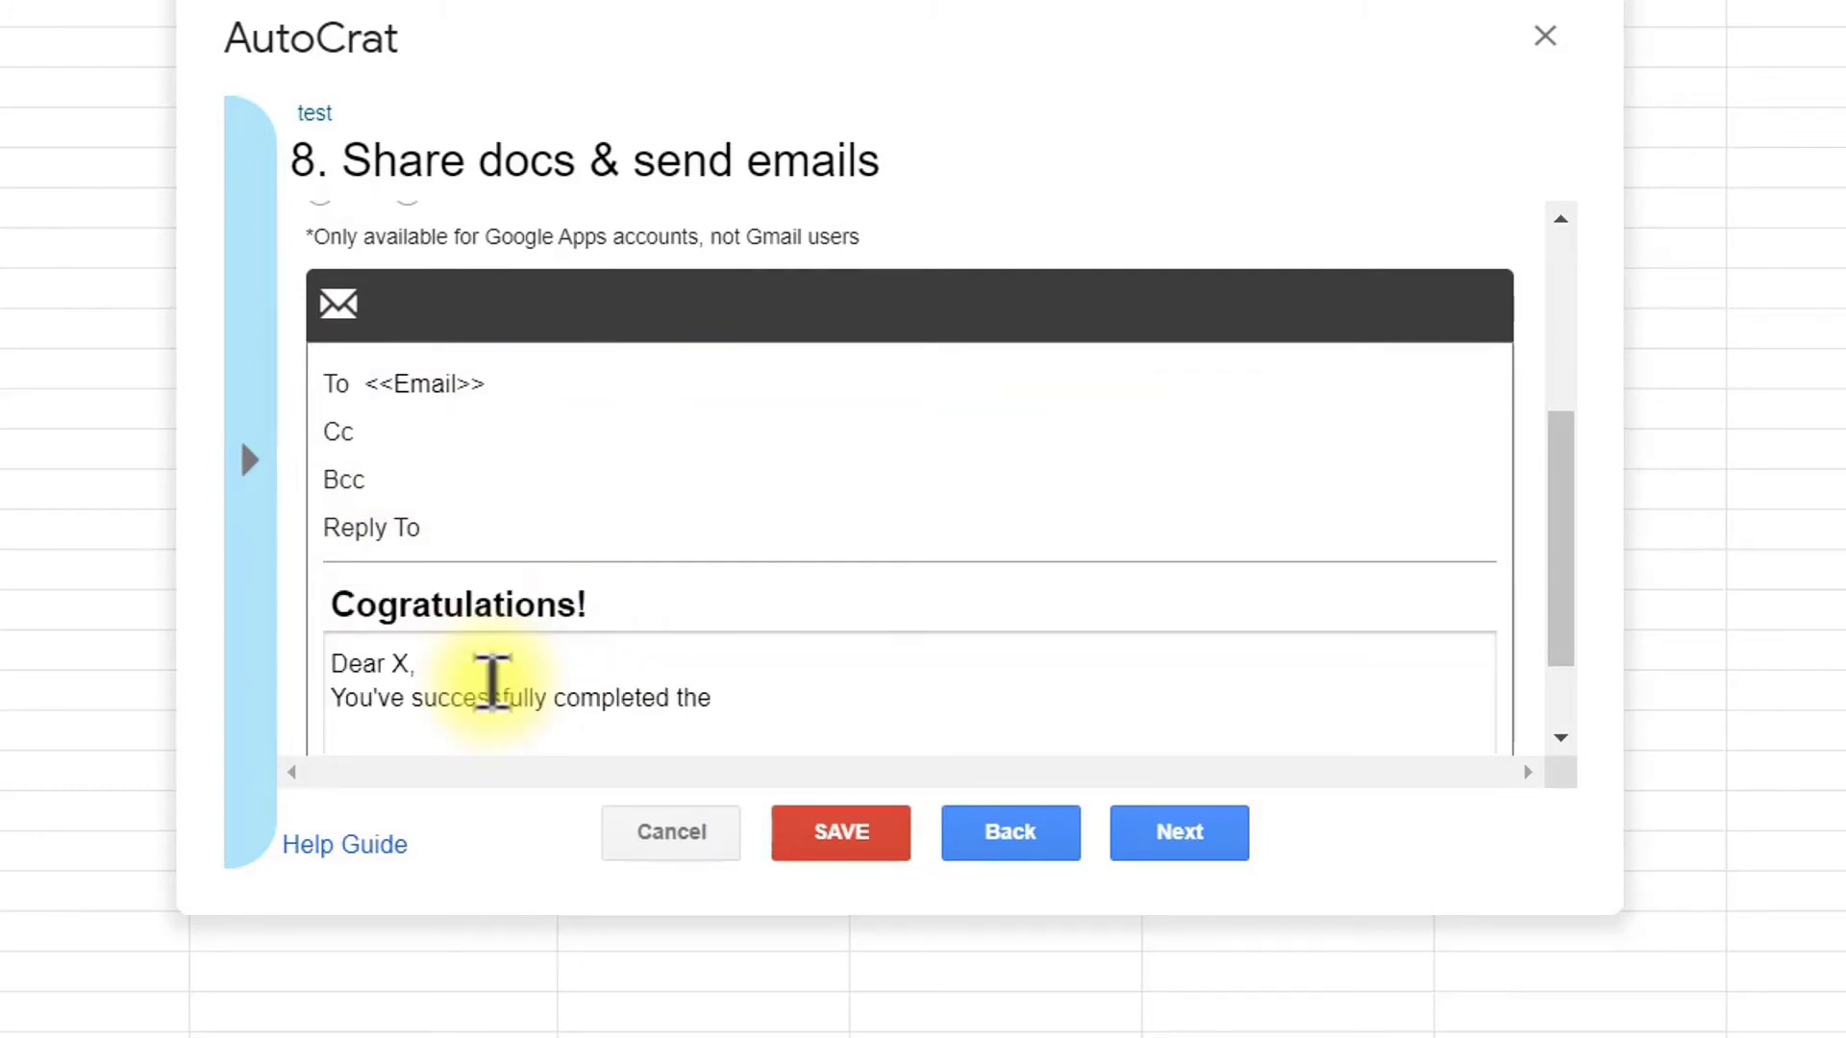
type(" course or exam! Here is your certificate.")
scroll(1327, 769, "down", 1)
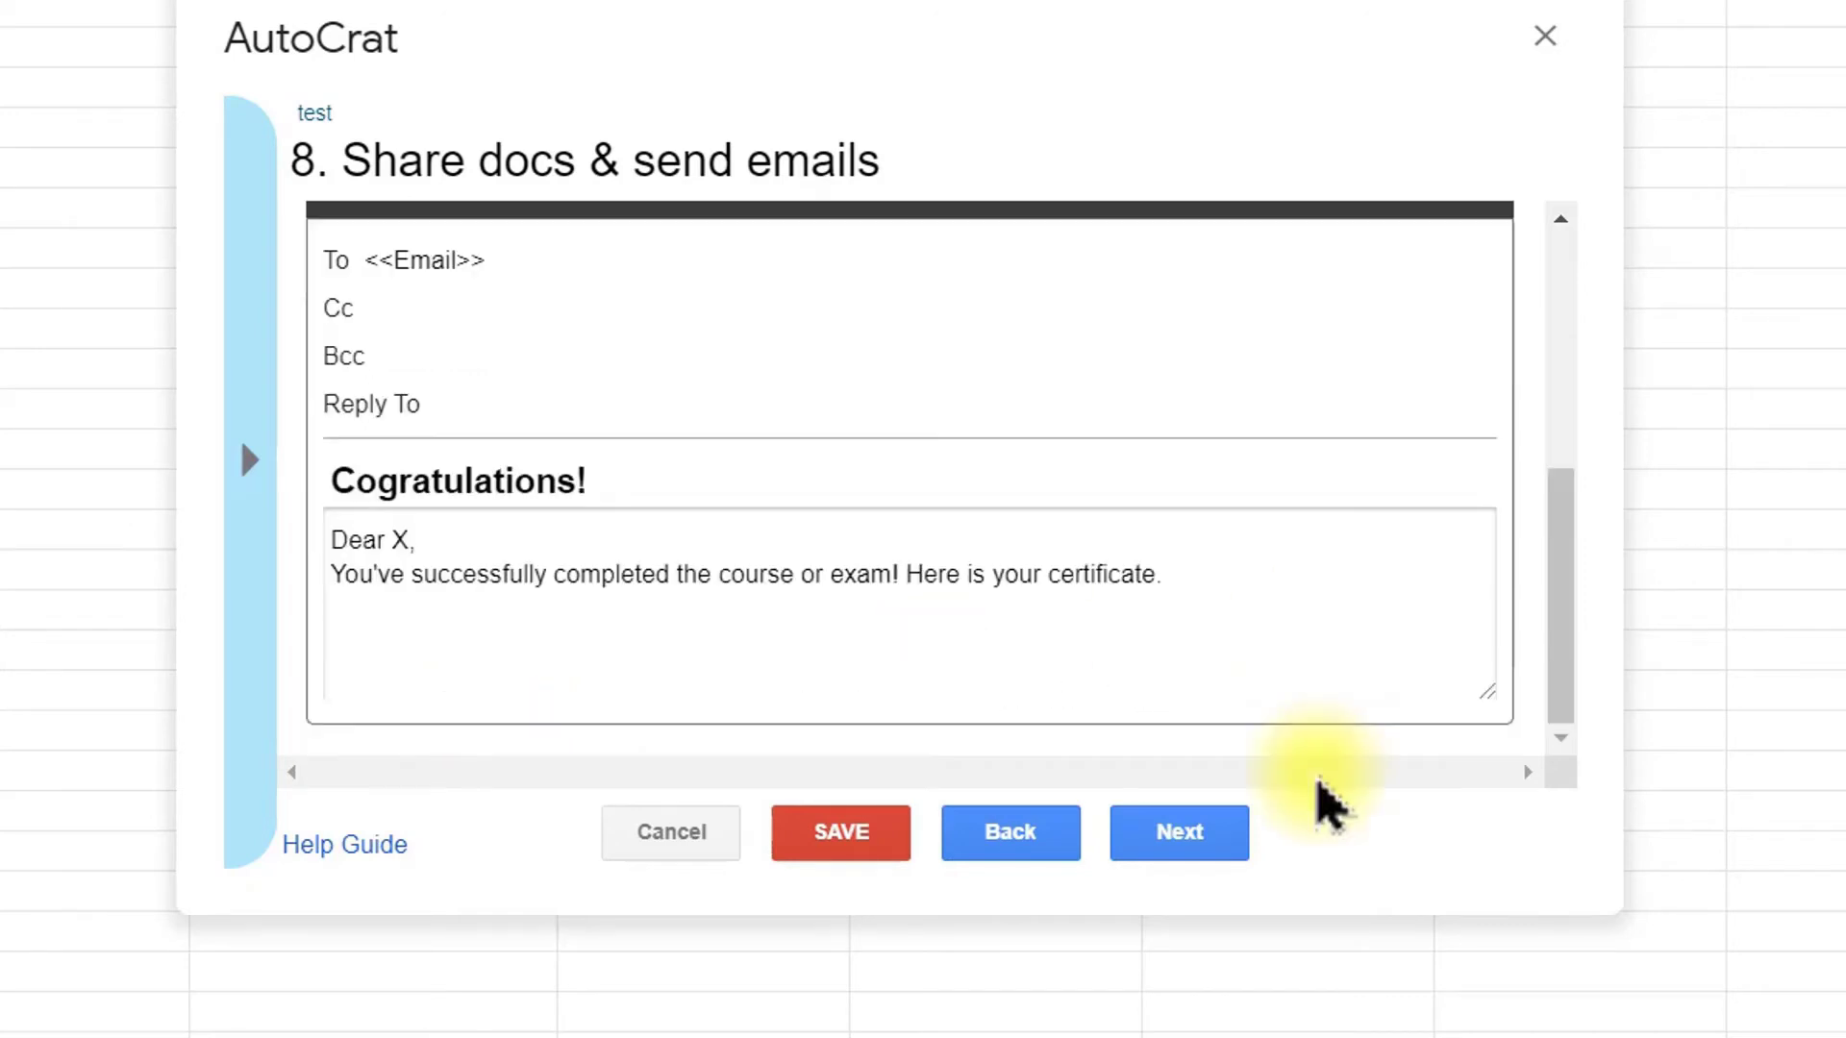
left_click(1175, 846)
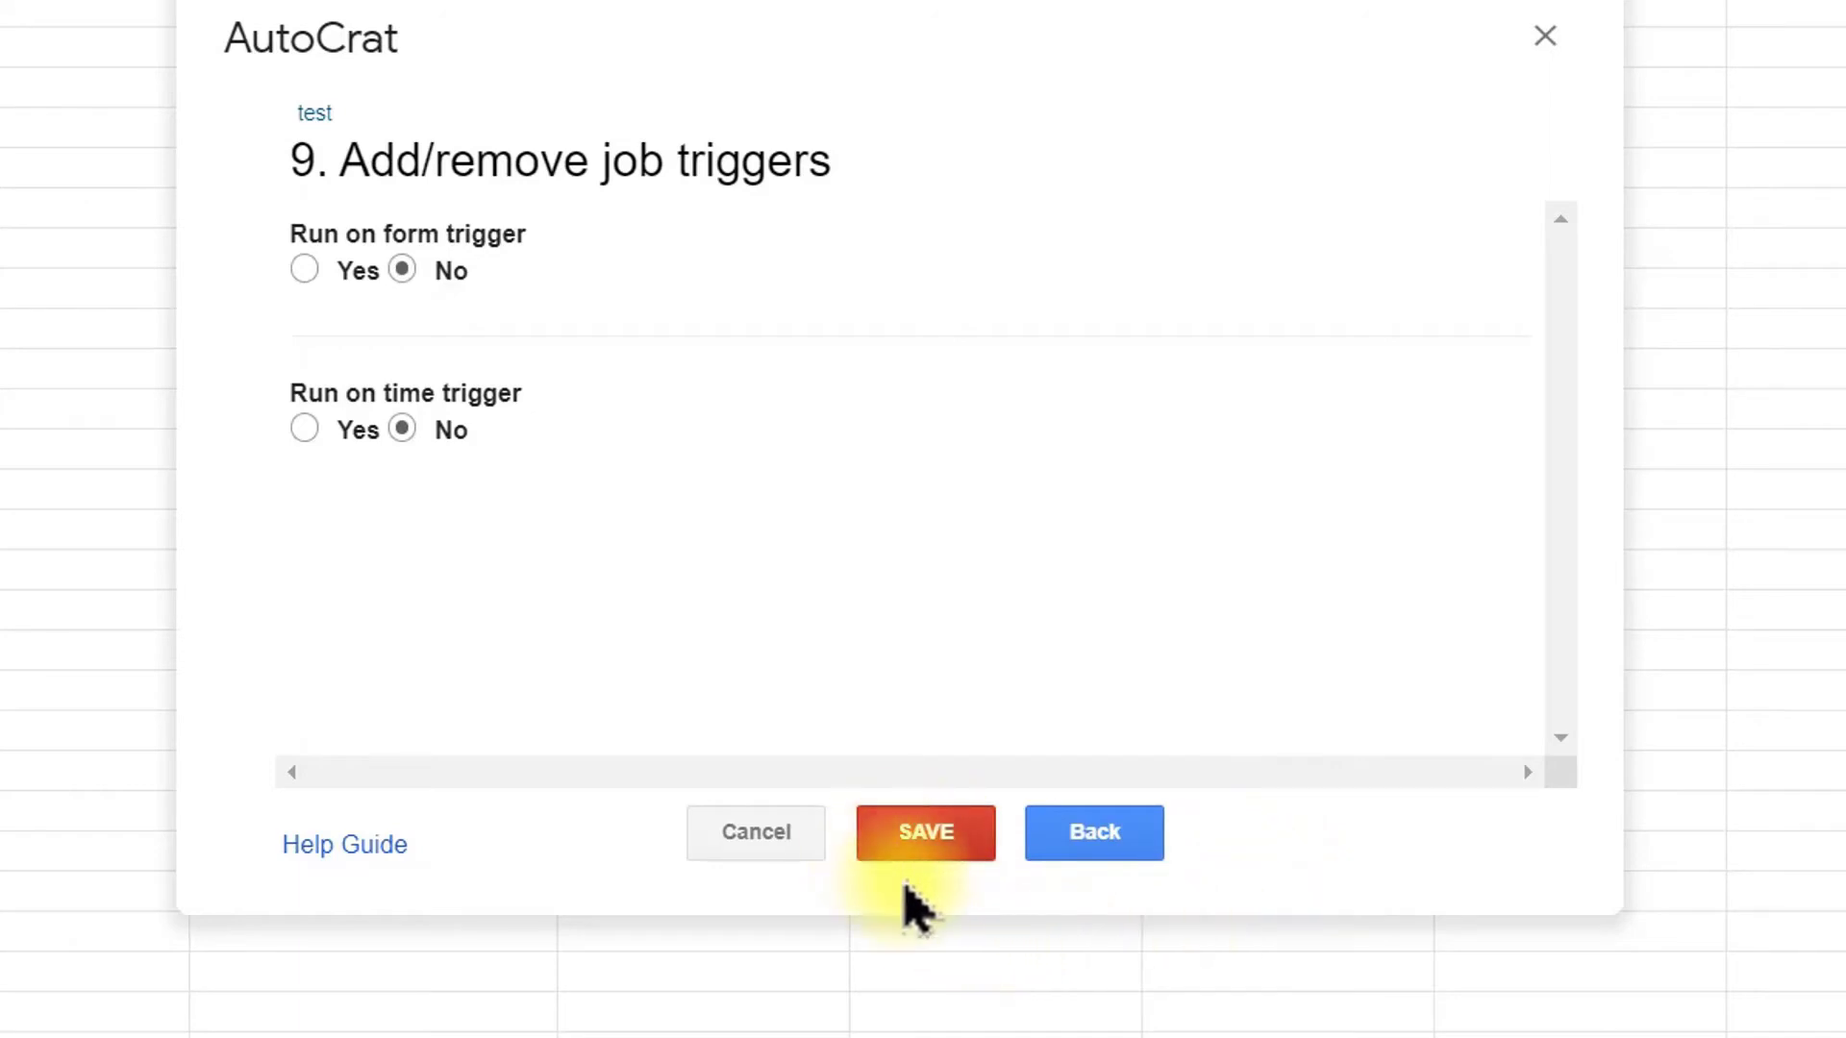
Step: Save the test job with both triggers left at No
left_click(888, 846)
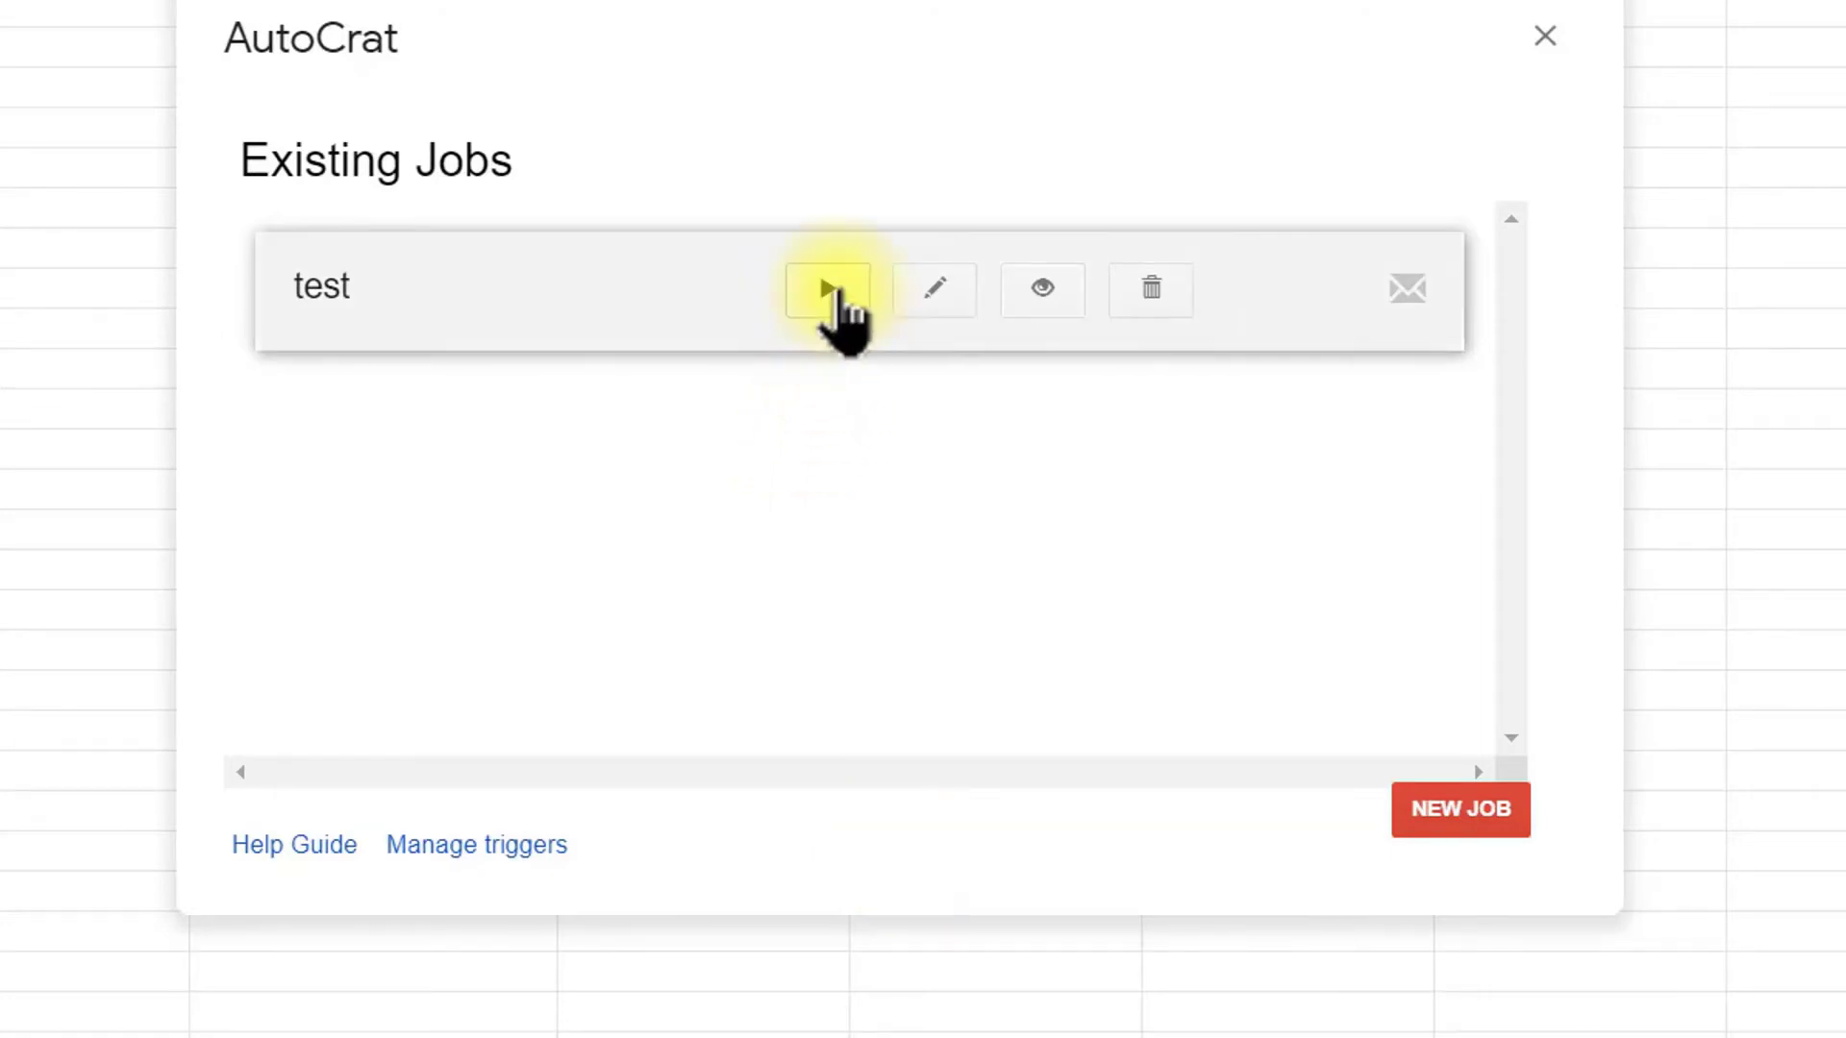
Step: Run the test job to merge all four responses into PDF certificates
left_click(829, 298)
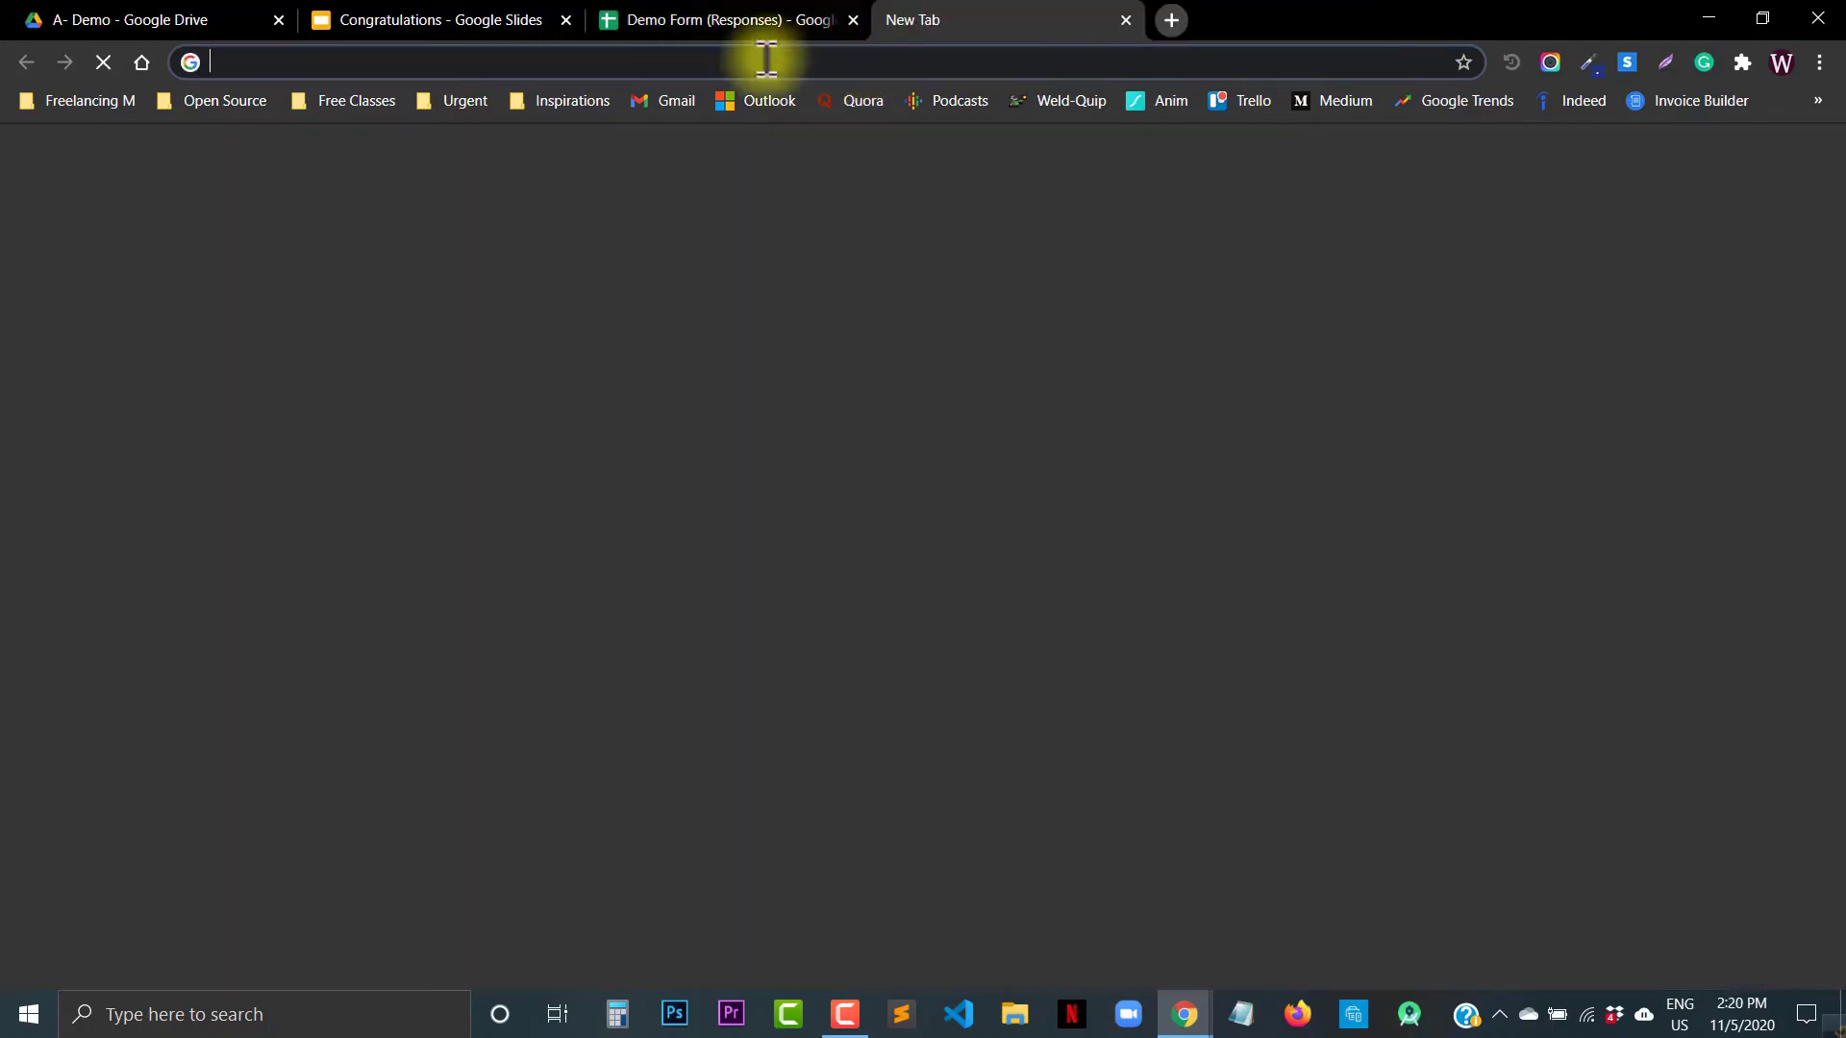
Step: Open Gmail in a new tab and open the Cogratulations! email
left_click(899, 19)
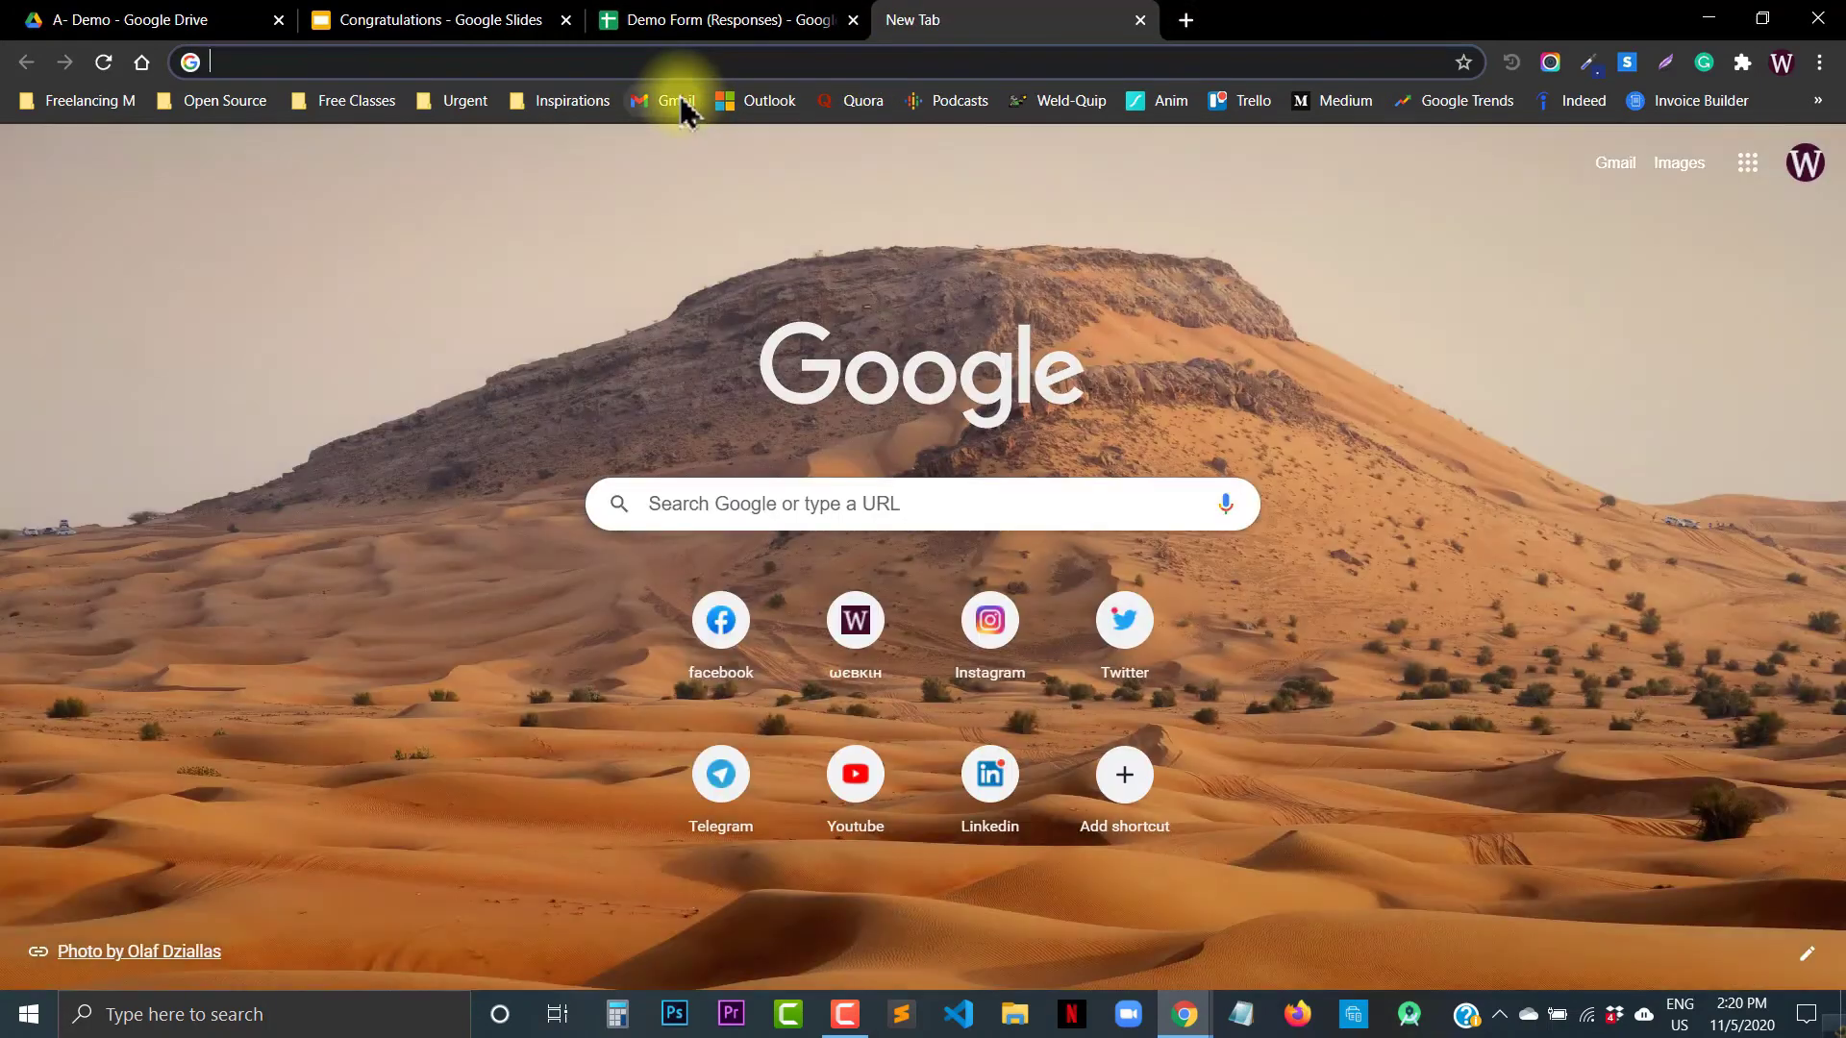
left_click(677, 101)
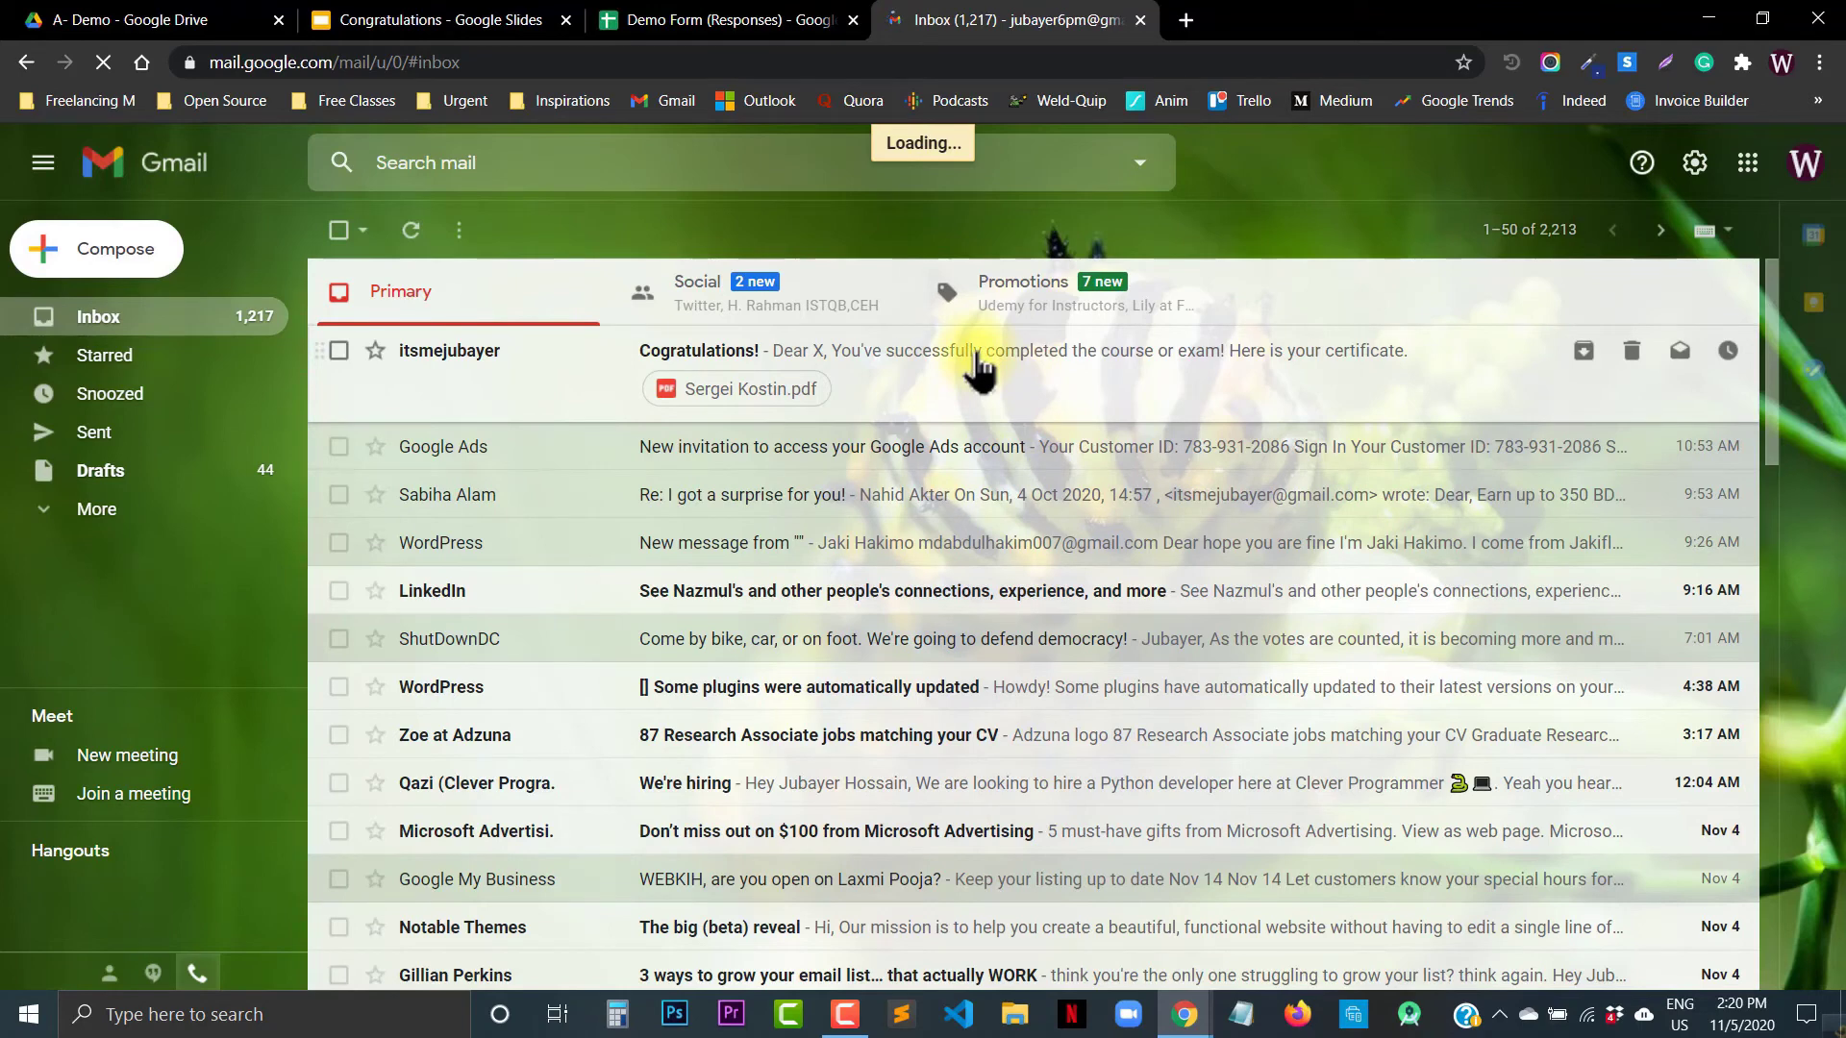
left_click(978, 365)
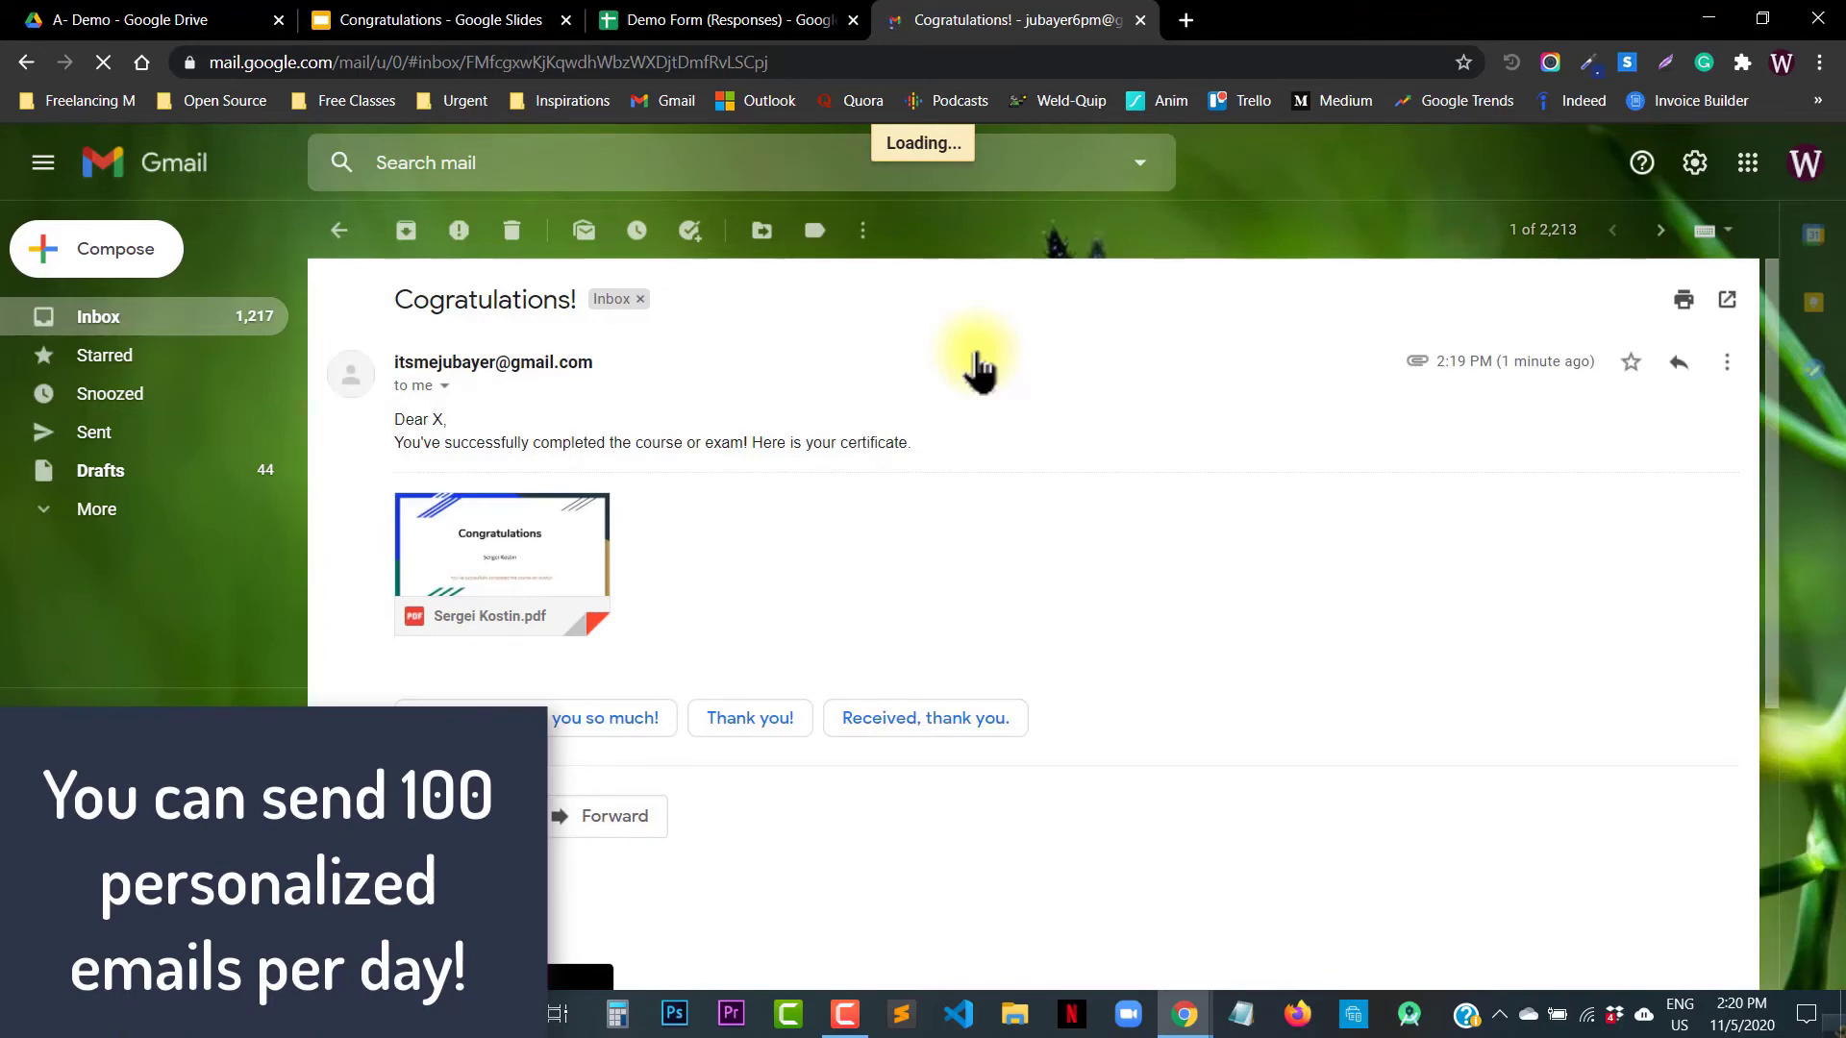
Step: Preview the attached PDF showing the Congratulations certificate slide
left_click(556, 546)
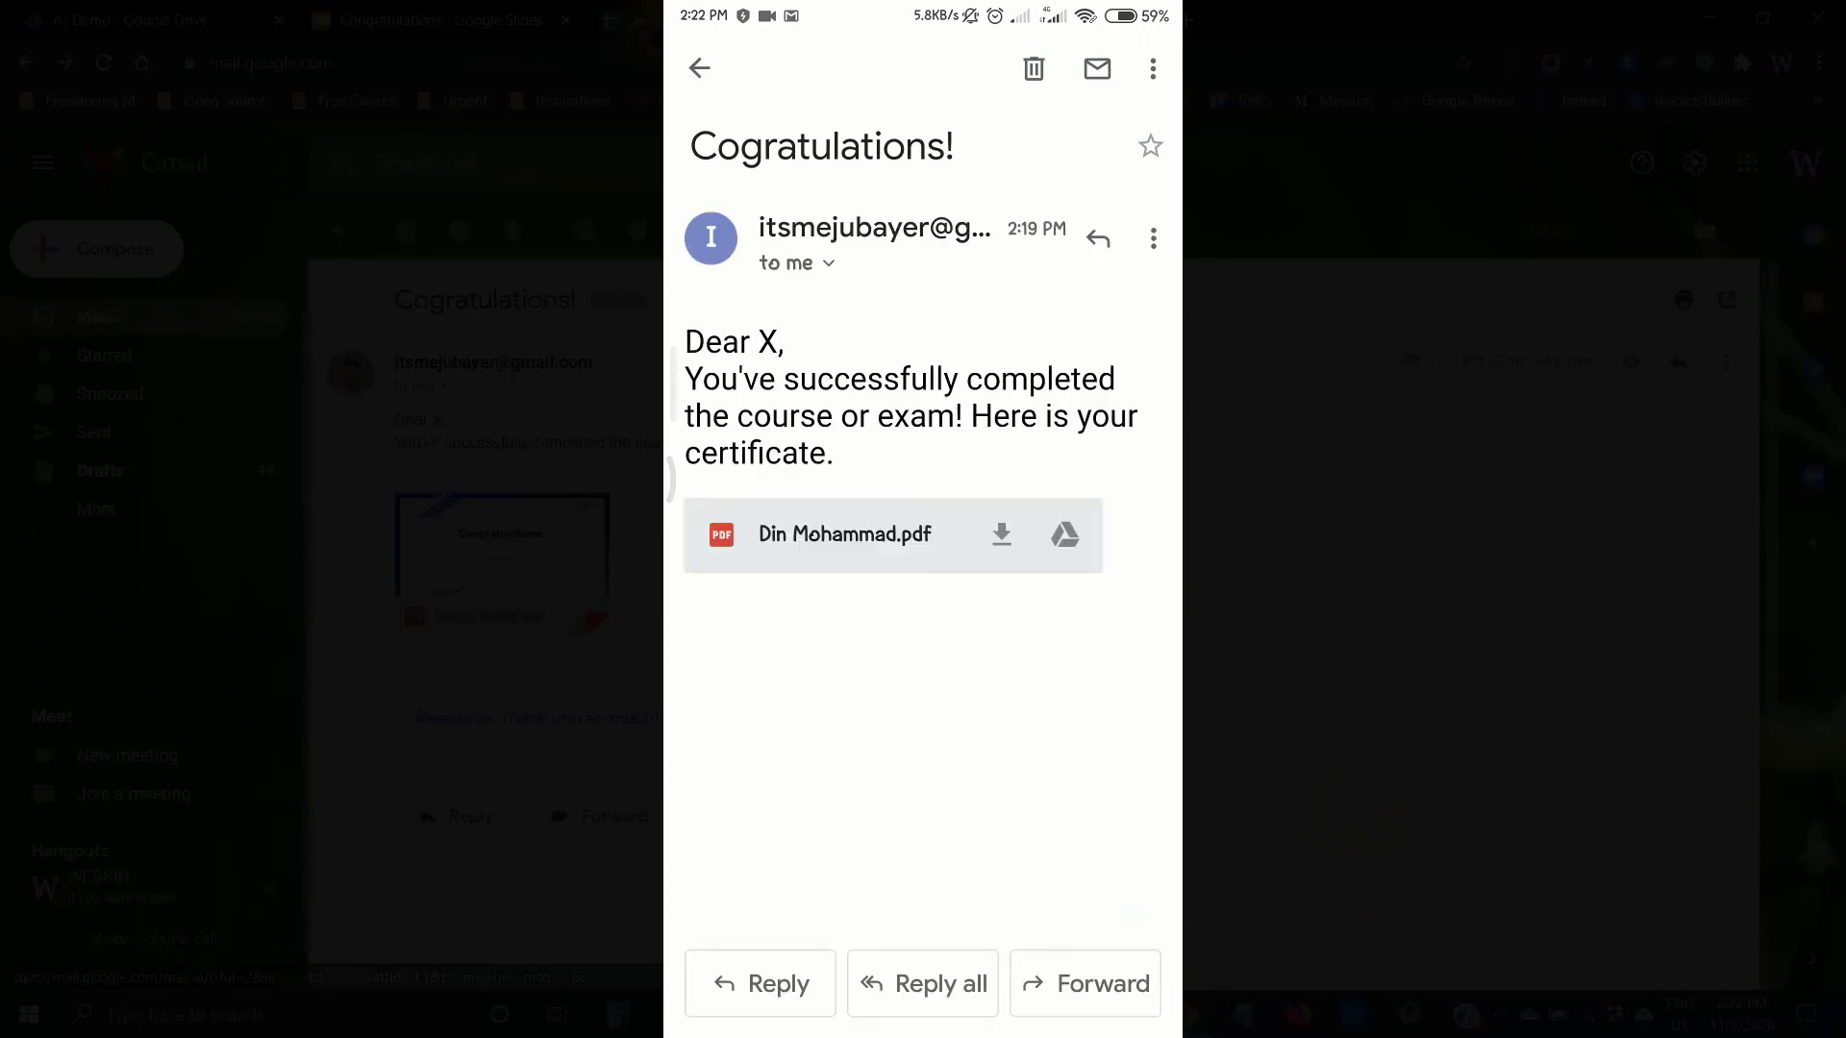
Step: Switch back to the form responses spreadsheet tab and drag along the bottom of the window
left_click(661, 21)
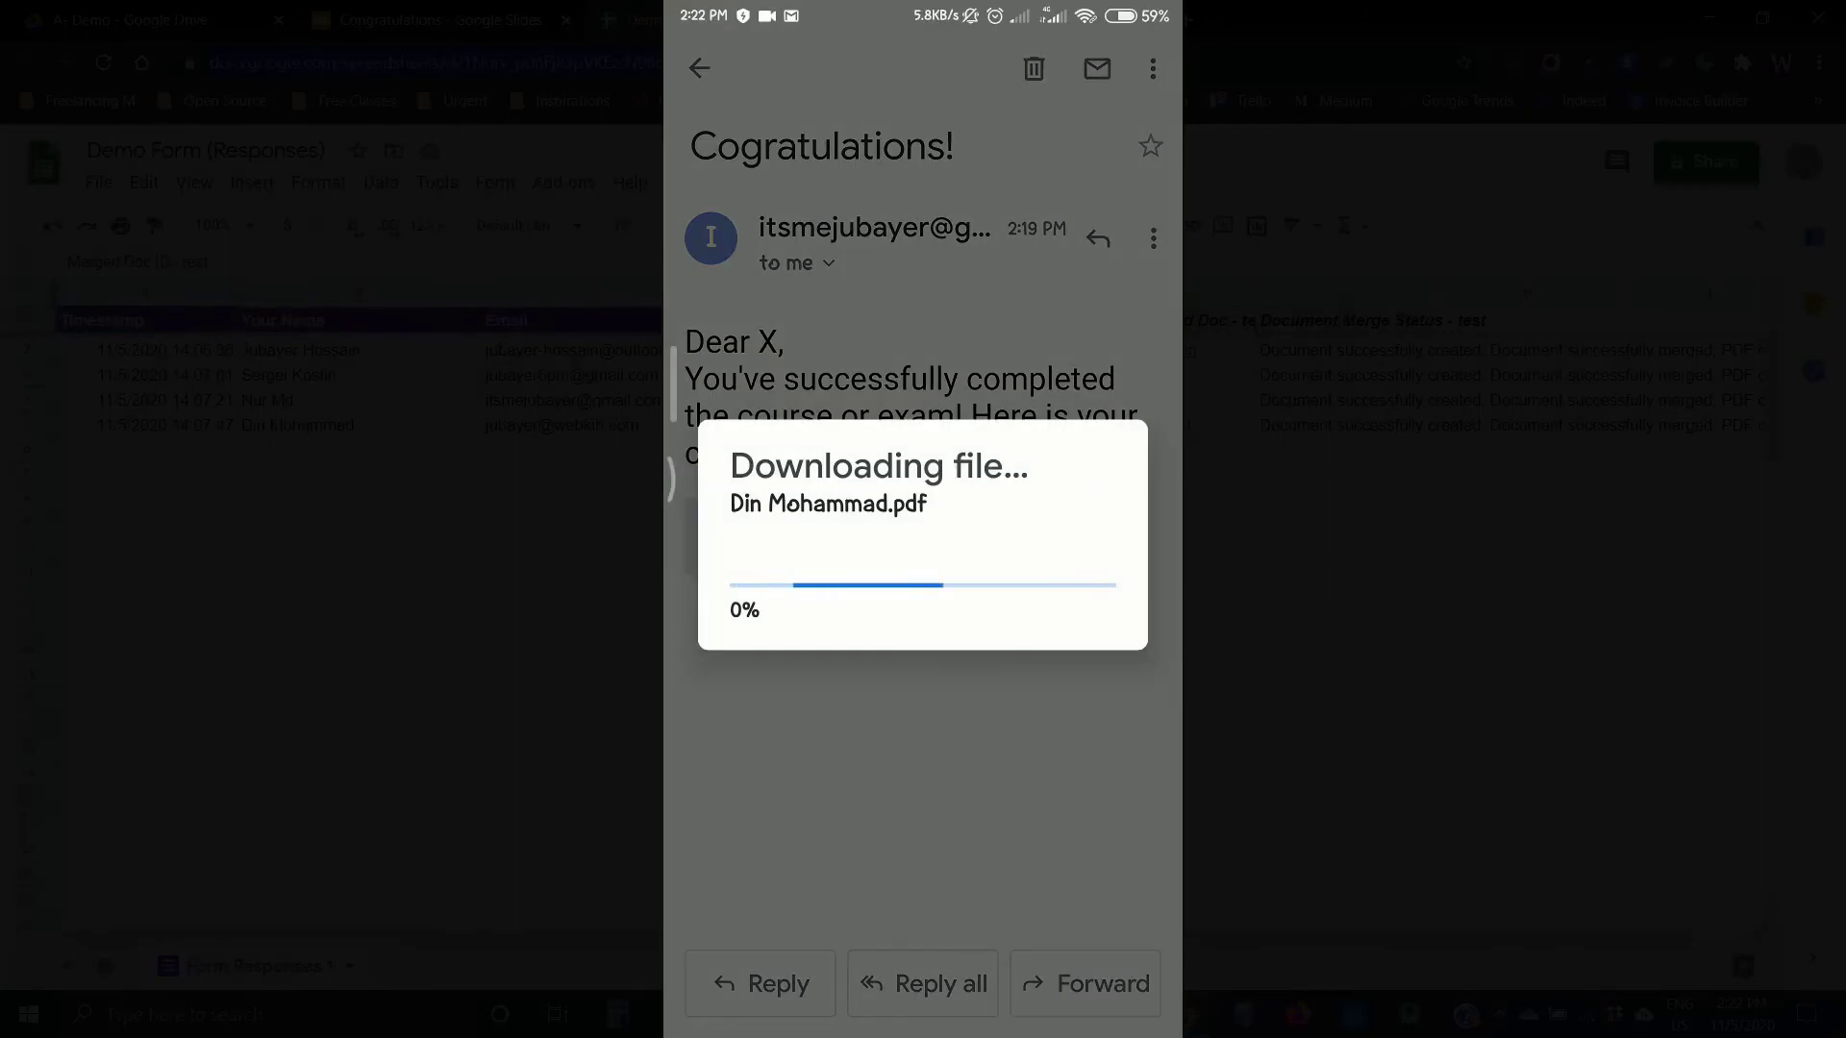
left_click_drag(430, 941, 577, 954)
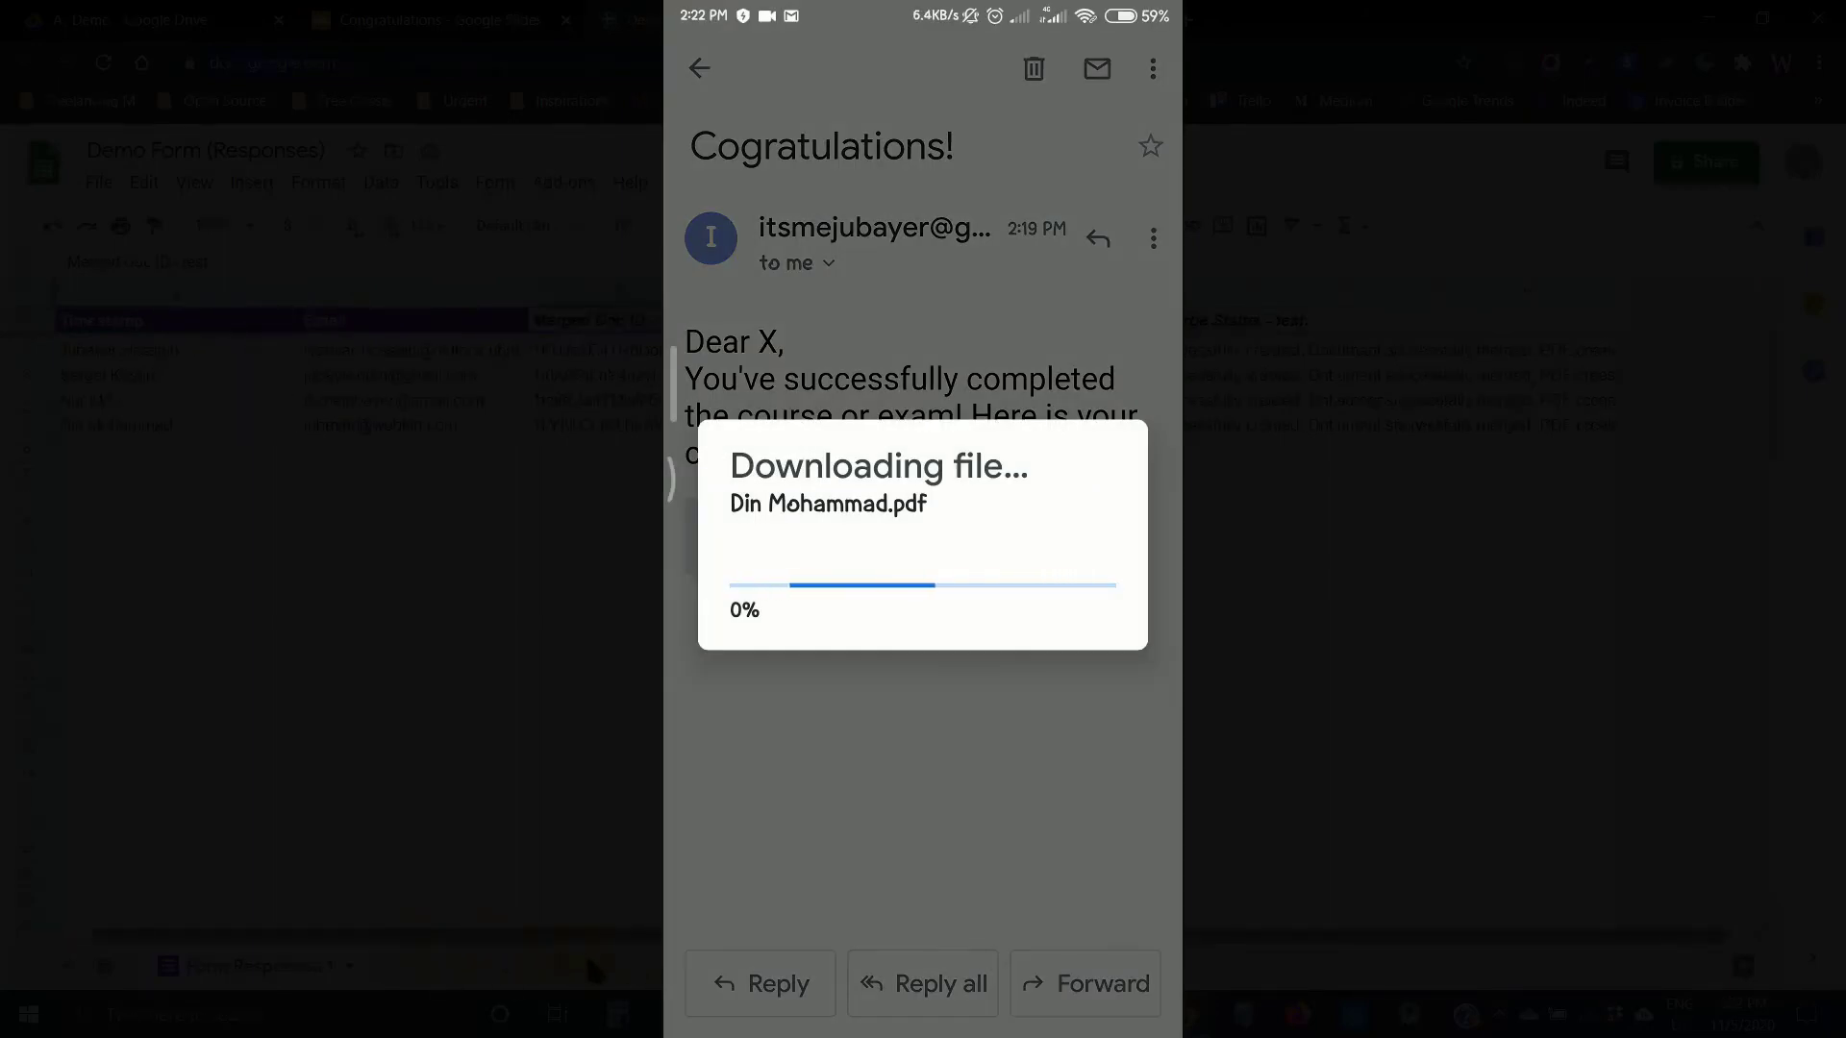